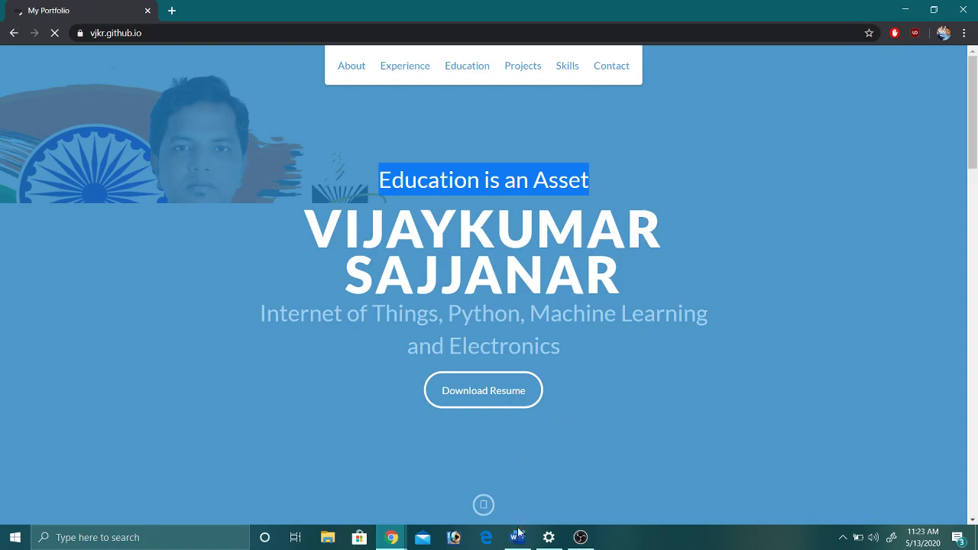
# Step: Switch to the Word document and trace the 1s through the Serial Input, Q2, Q1 and Q0 columns of the shift register table
pyautogui.click(517, 537)
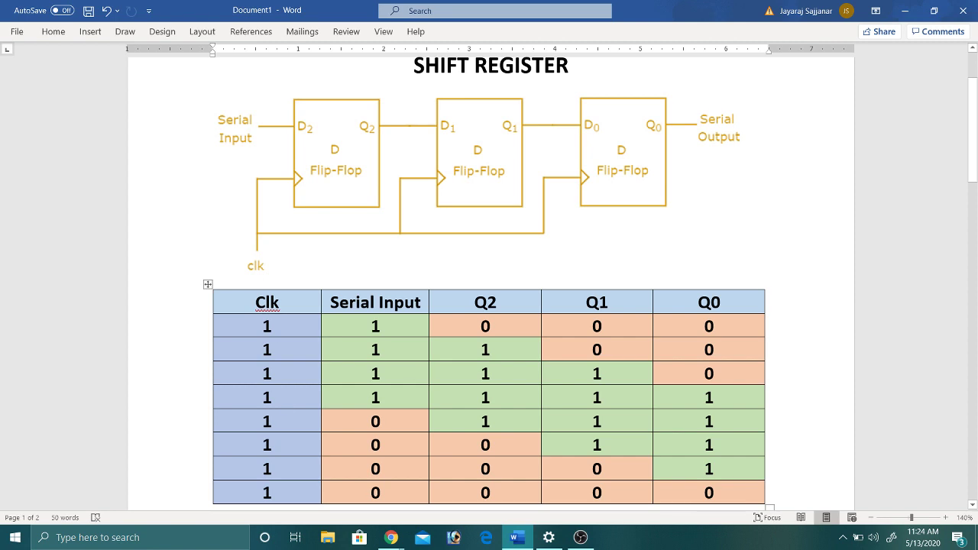
pyautogui.moveTo(416, 326); pyautogui.dragTo(418, 399)
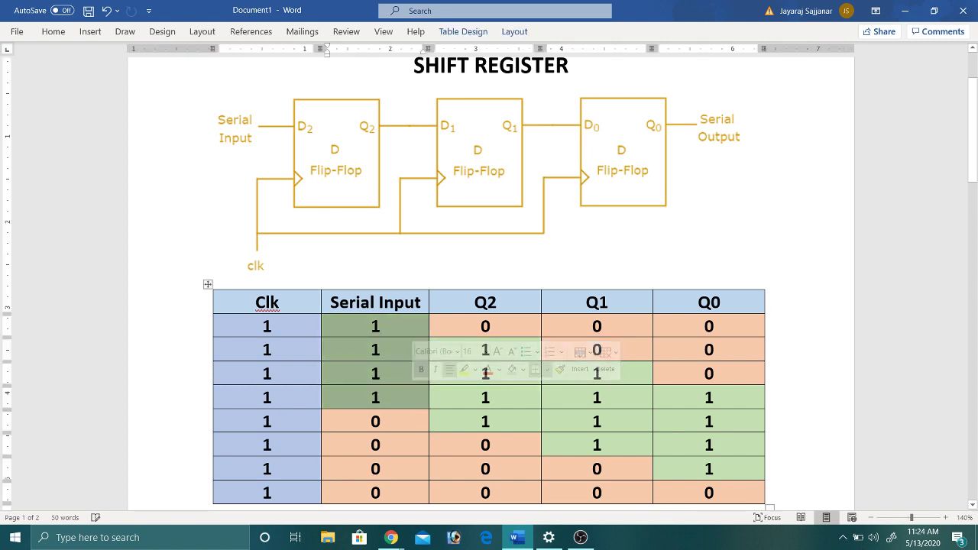
pyautogui.click(480, 326)
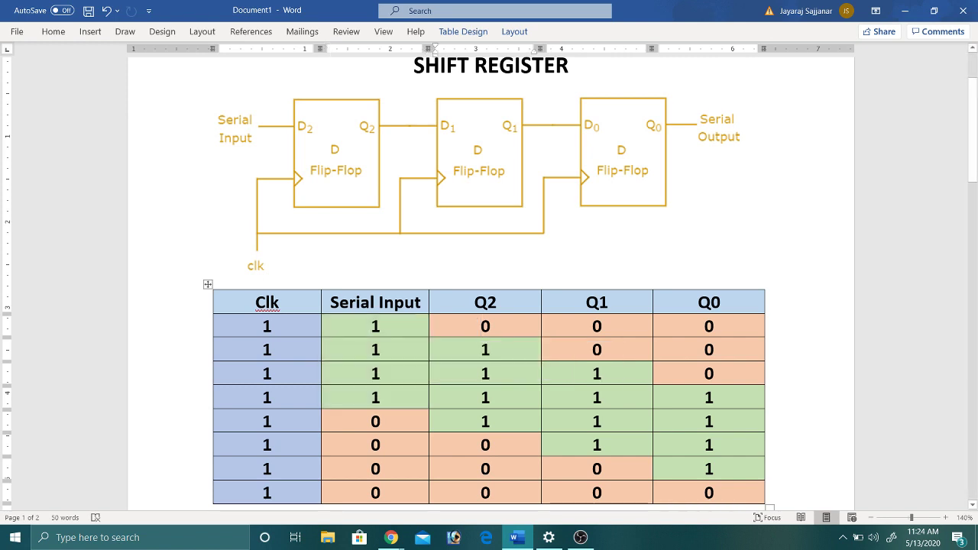
pyautogui.moveTo(485, 349); pyautogui.dragTo(486, 421)
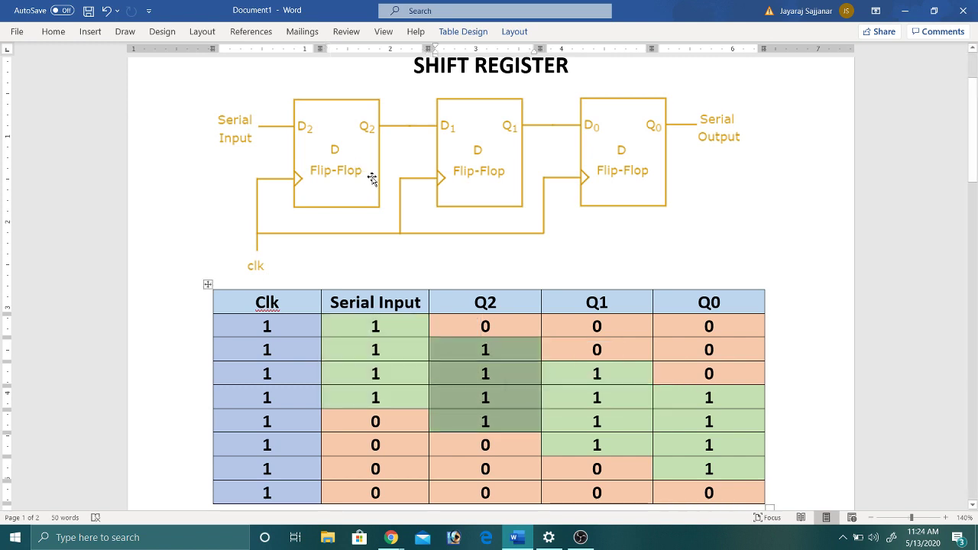
pyautogui.moveTo(597, 373); pyautogui.dragTo(597, 445)
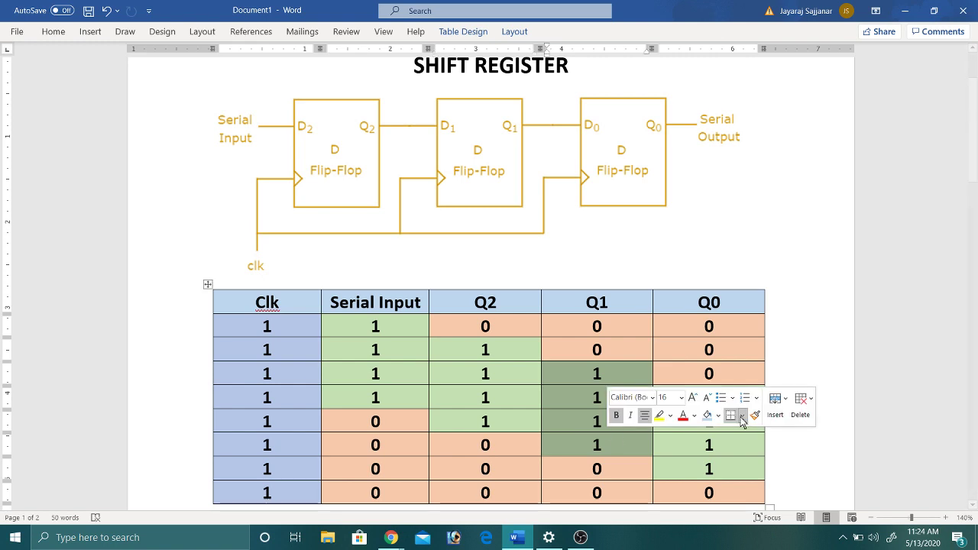
pyautogui.moveTo(709, 397); pyautogui.dragTo(709, 468)
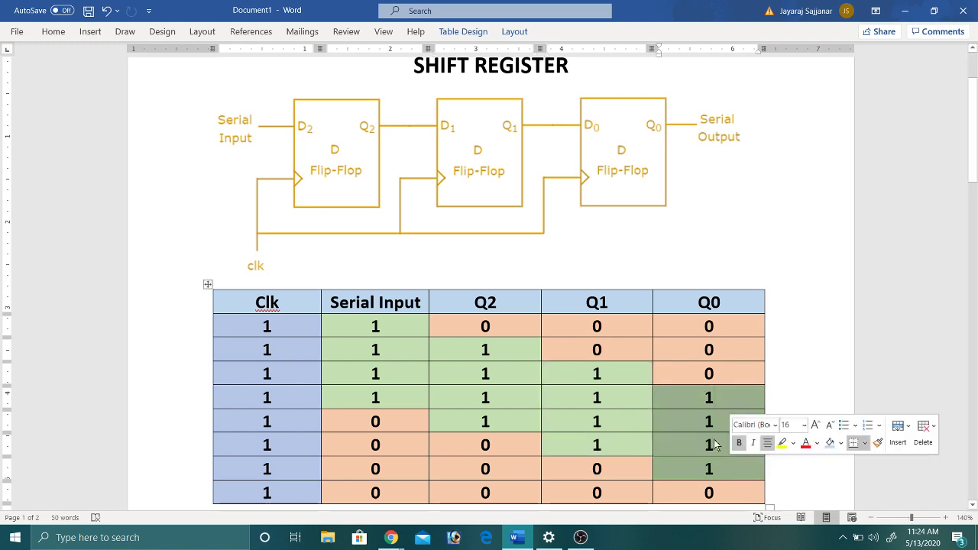
# Step: Trace the 0s through the Serial Input, Q2, Q1 and Q0 columns in the lower rows of the table
pyautogui.moveTo(375, 421); pyautogui.dragTo(375, 493)
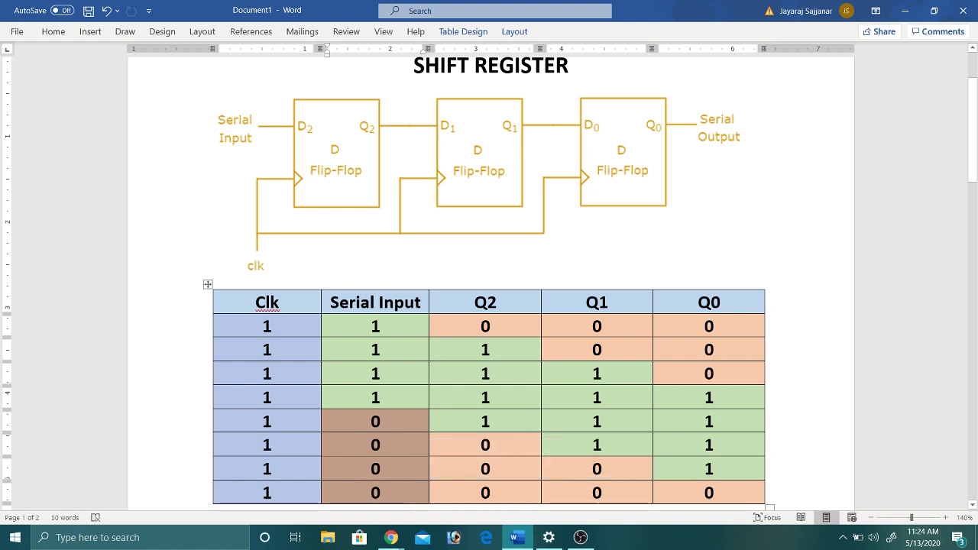
pyautogui.moveTo(485, 444); pyautogui.dragTo(519, 493)
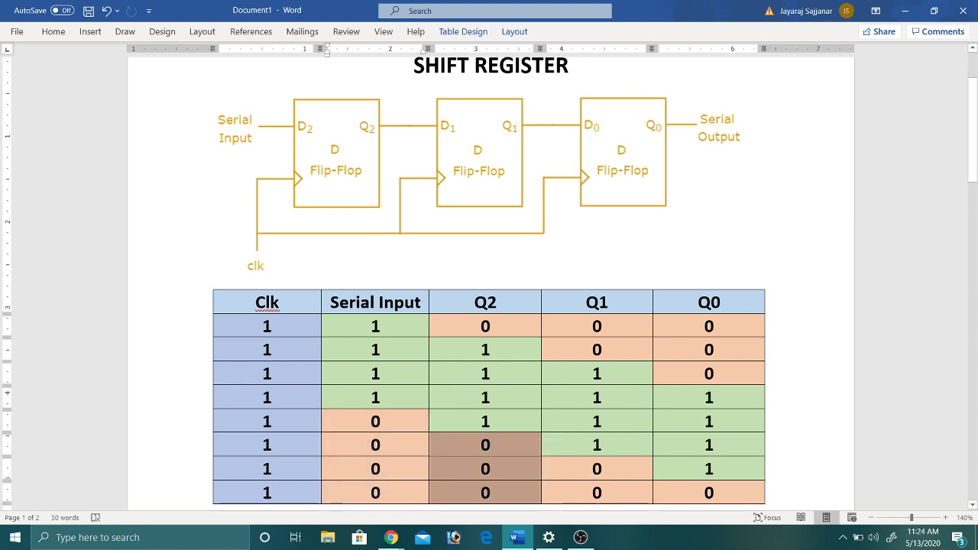
pyautogui.click(511, 451)
pyautogui.moveTo(603, 468); pyautogui.dragTo(646, 493)
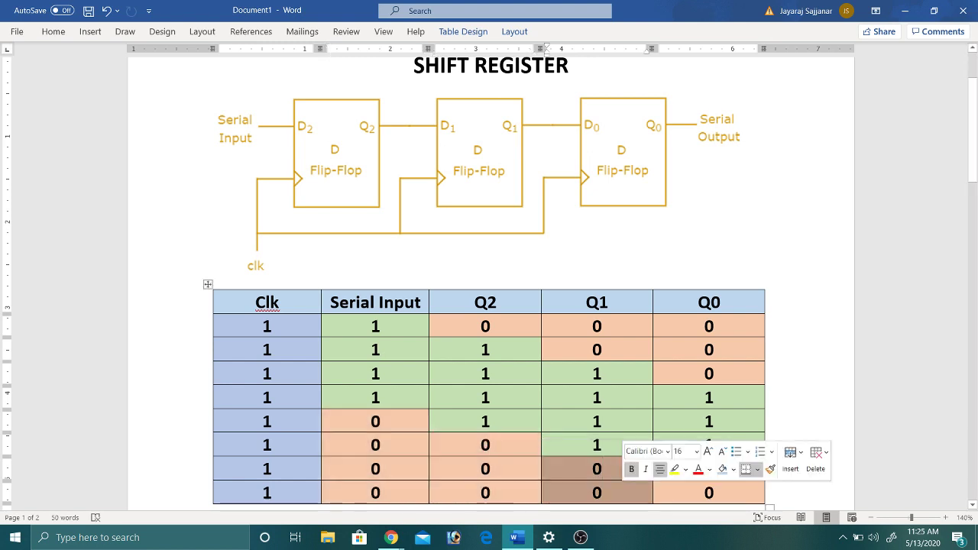
pyautogui.click(691, 493)
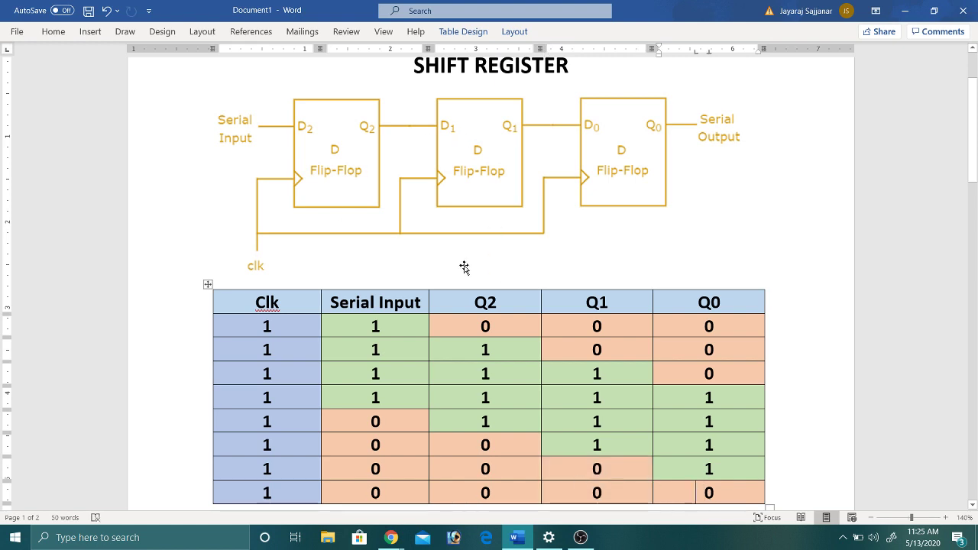
# Step: Switch to EveryCircuit in Chrome and move the ground symbol lower on the canvas
pyautogui.moveTo(391, 537)
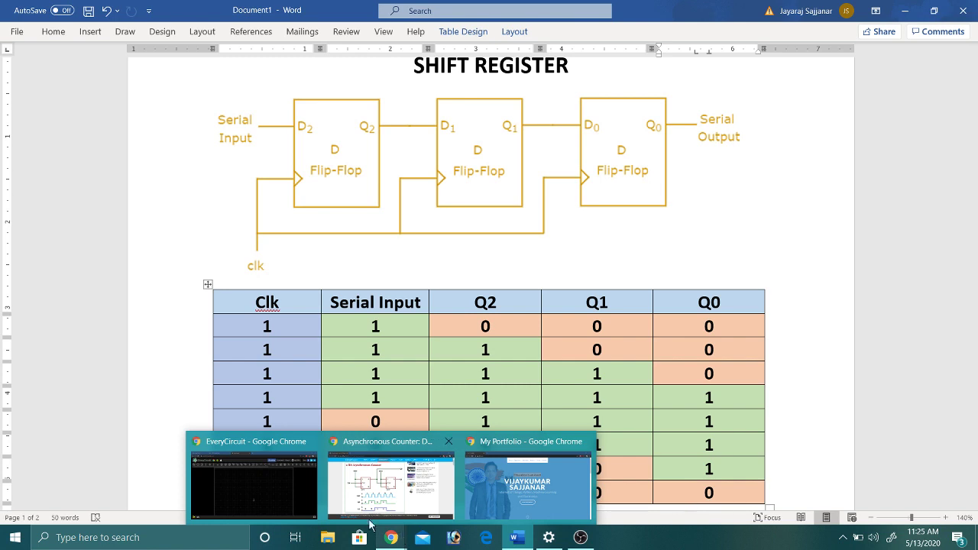
pyautogui.click(277, 489)
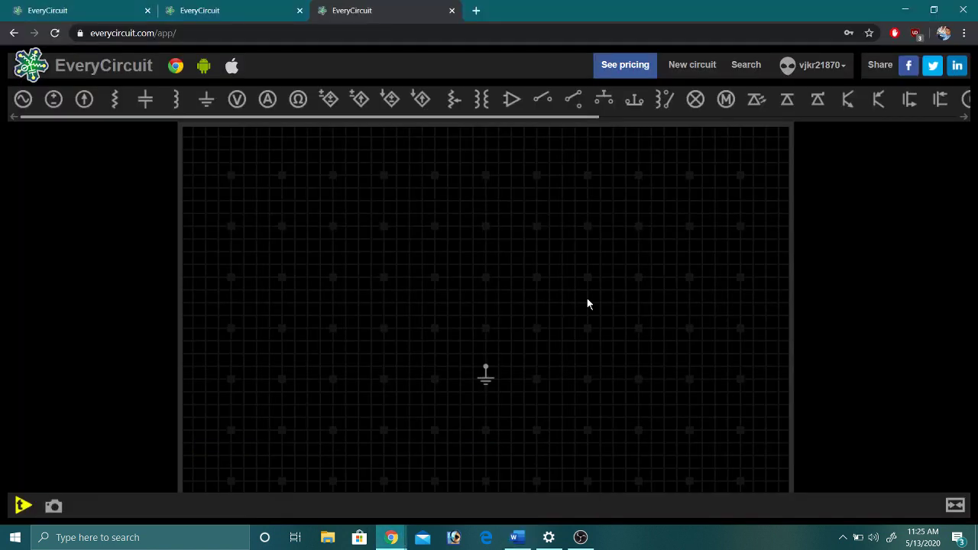
pyautogui.moveTo(483, 385); pyautogui.dragTo(497, 460)
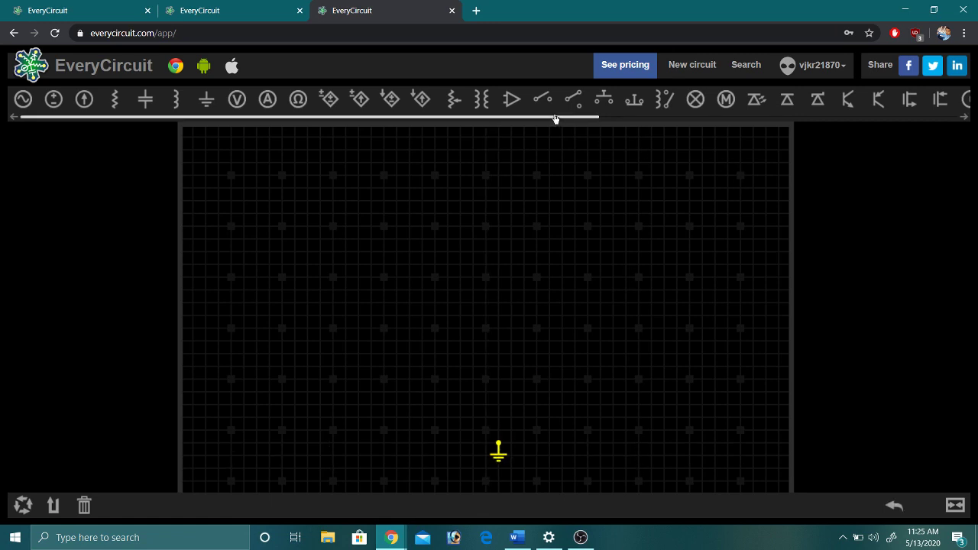
# Step: Place two D flip-flops next to each other above the ground symbol
pyautogui.moveTo(558, 119); pyautogui.dragTo(907, 128)
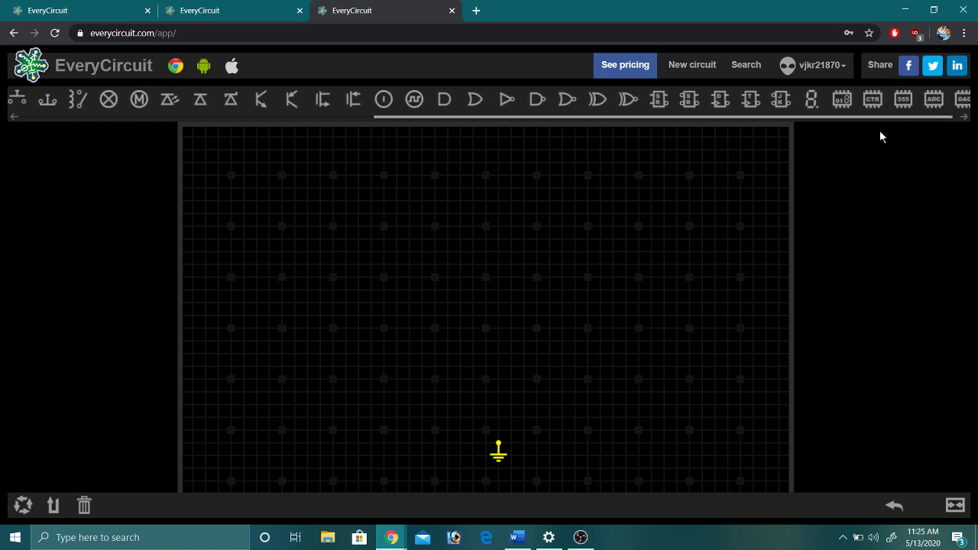
pyautogui.moveTo(579, 121); pyautogui.dragTo(611, 123)
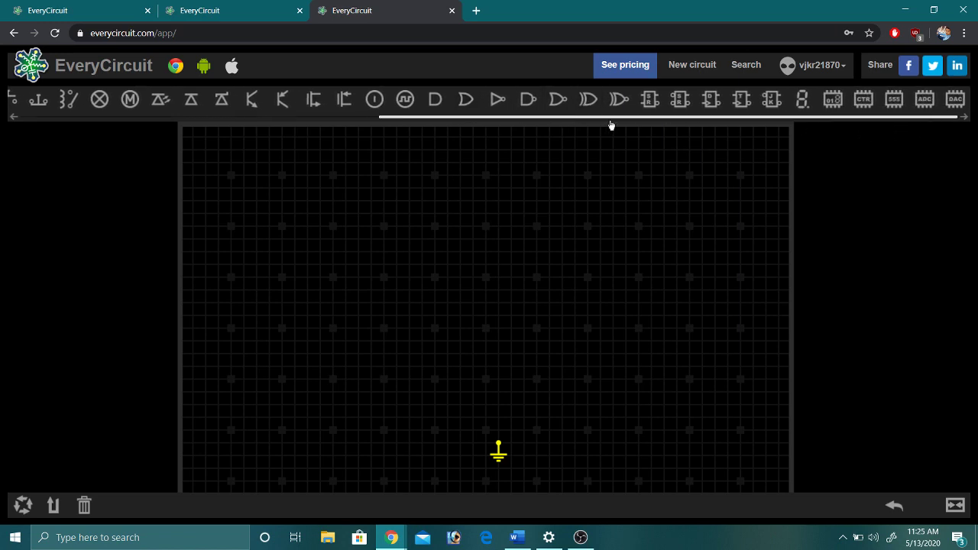
pyautogui.click(712, 107)
pyautogui.moveTo(217, 153); pyautogui.dragTo(354, 349)
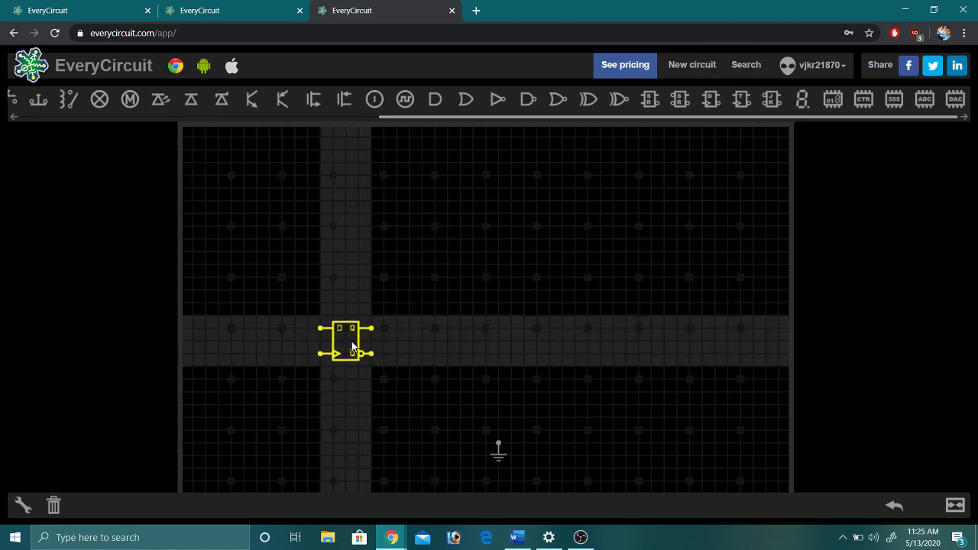
pyautogui.click(712, 109)
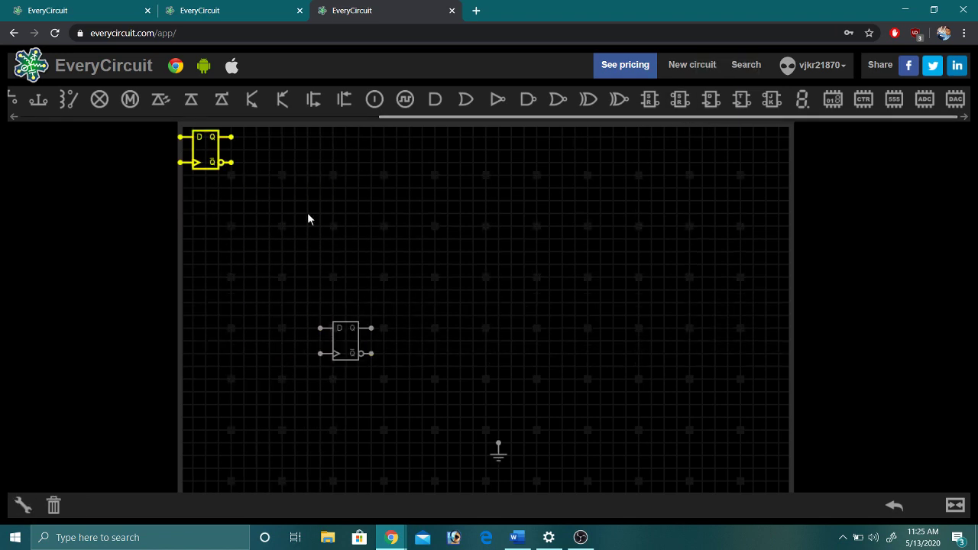
pyautogui.moveTo(216, 165); pyautogui.dragTo(458, 368)
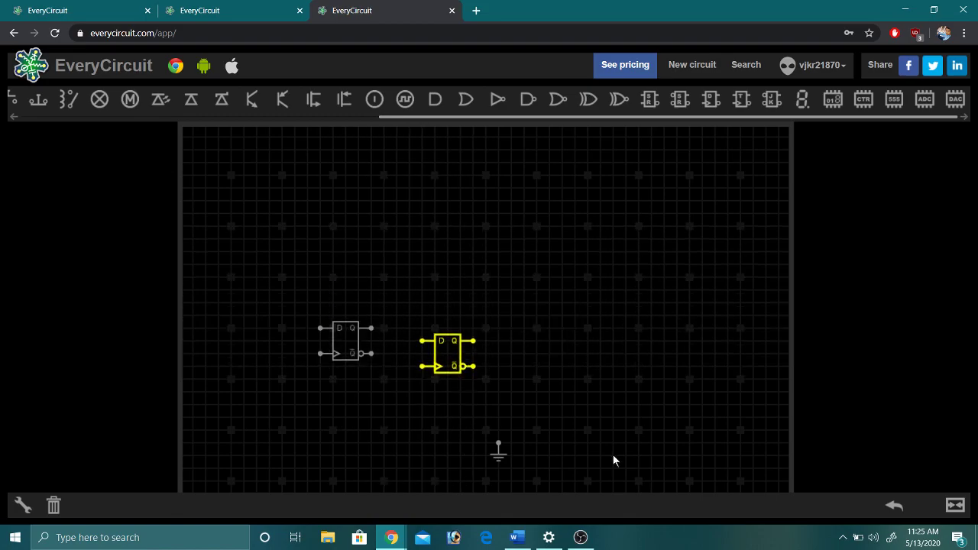
# Step: Check the shift register diagram in Word, then align and space the two D flip-flops and add a third to their right
pyautogui.click(518, 538)
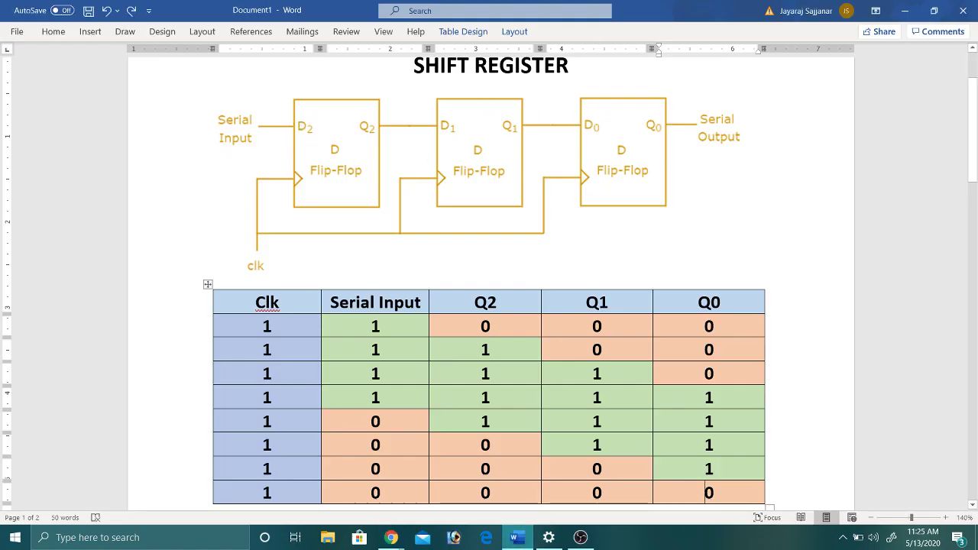
pyautogui.hotkey('alt', 'Tab')
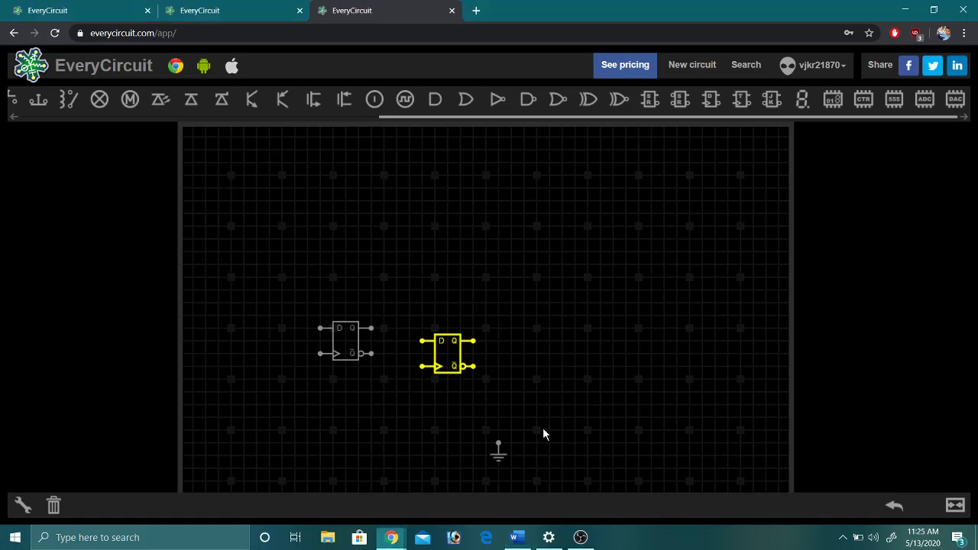
pyautogui.moveTo(456, 359); pyautogui.dragTo(493, 359)
pyautogui.moveTo(367, 345); pyautogui.dragTo(411, 353)
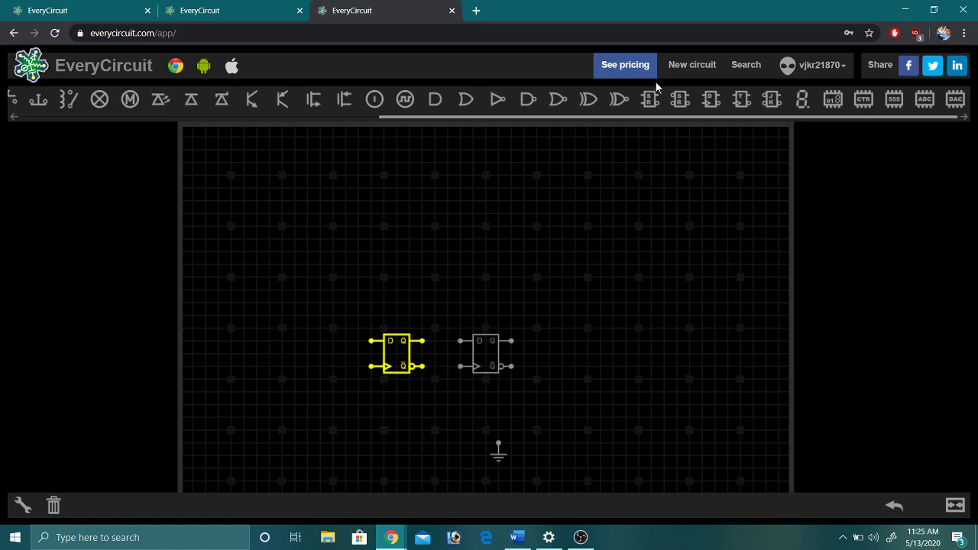
pyautogui.click(710, 99)
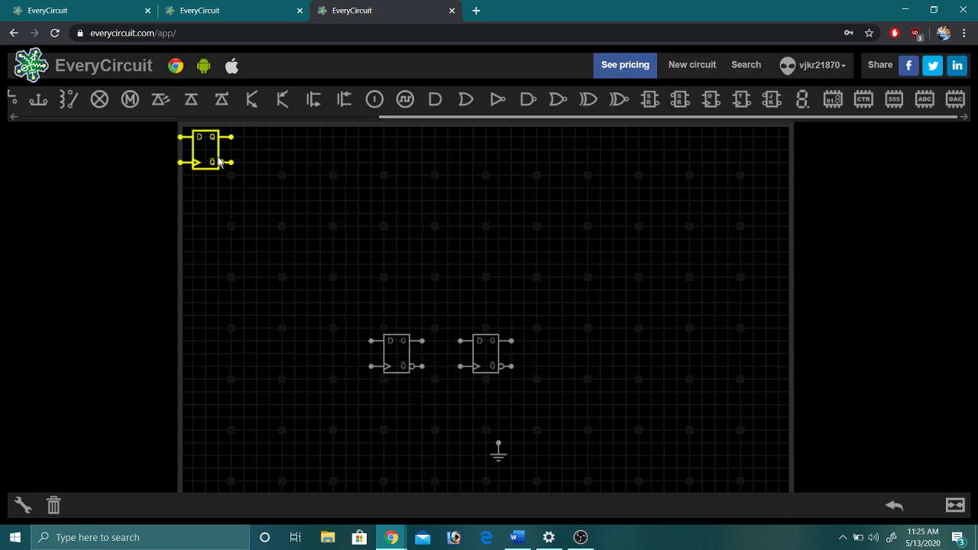
pyautogui.moveTo(218, 161); pyautogui.dragTo(593, 359)
# Step: Wire the Q outputs of the first and second flip-flops to the D input of the flip-flop that follows each
pyautogui.click(422, 342)
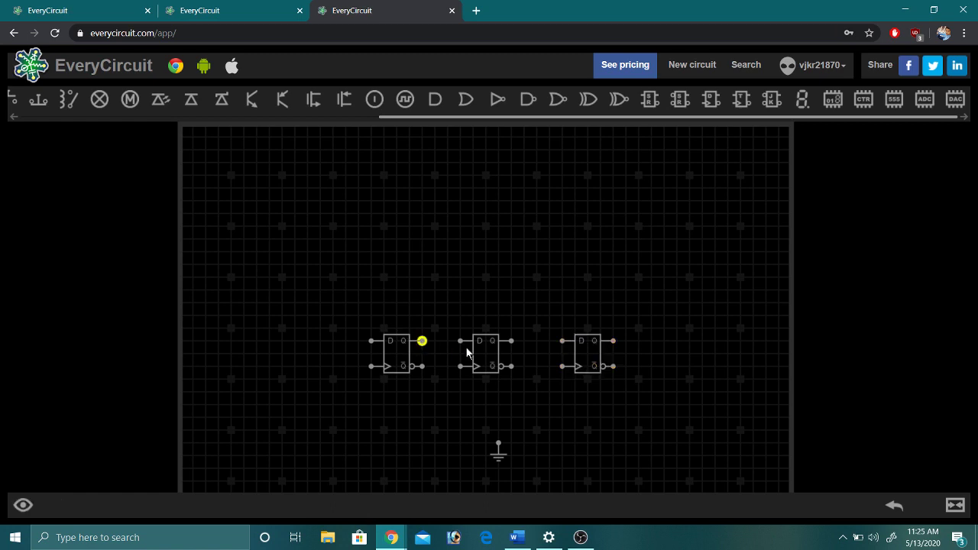
pyautogui.click(460, 342)
pyautogui.click(512, 342)
pyautogui.click(562, 341)
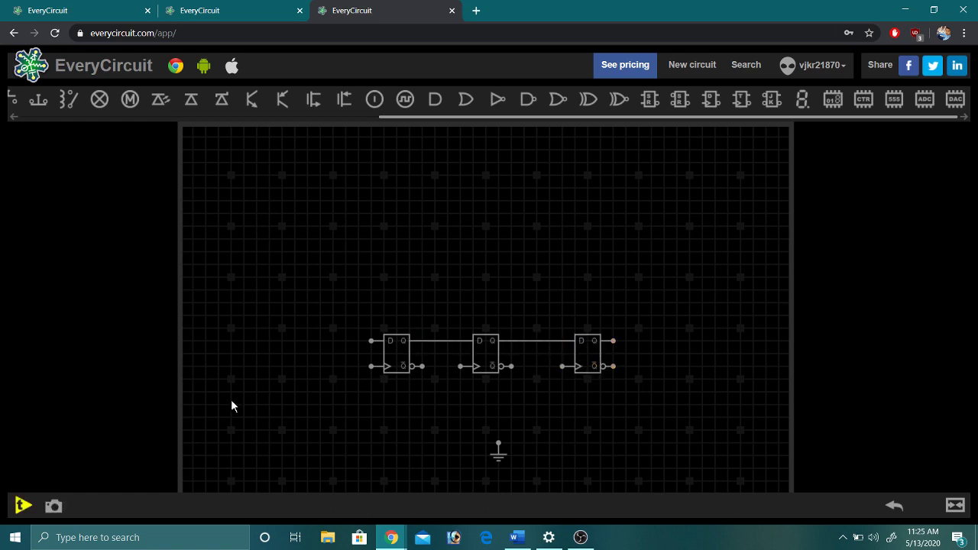
# Step: Place a logic source to the left of the flip-flops and wire it to the first flip-flop's D input
pyautogui.click(375, 101)
pyautogui.moveTo(192, 136); pyautogui.dragTo(310, 356)
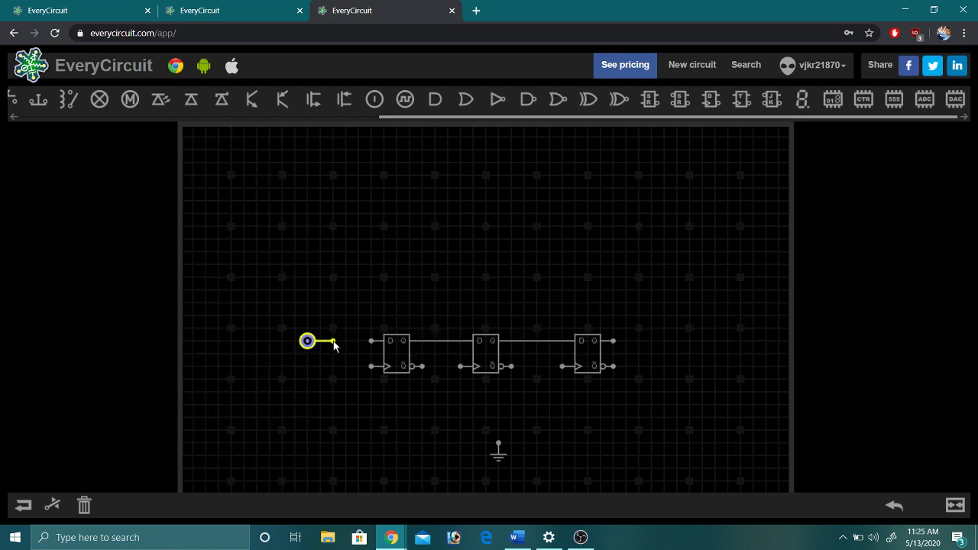
pyautogui.click(334, 342)
pyautogui.click(372, 341)
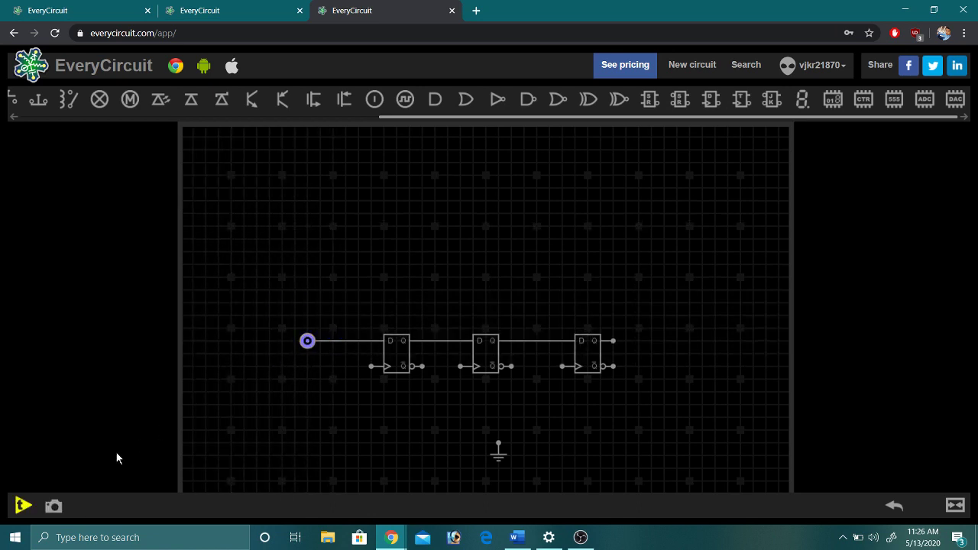
pyautogui.click(308, 343)
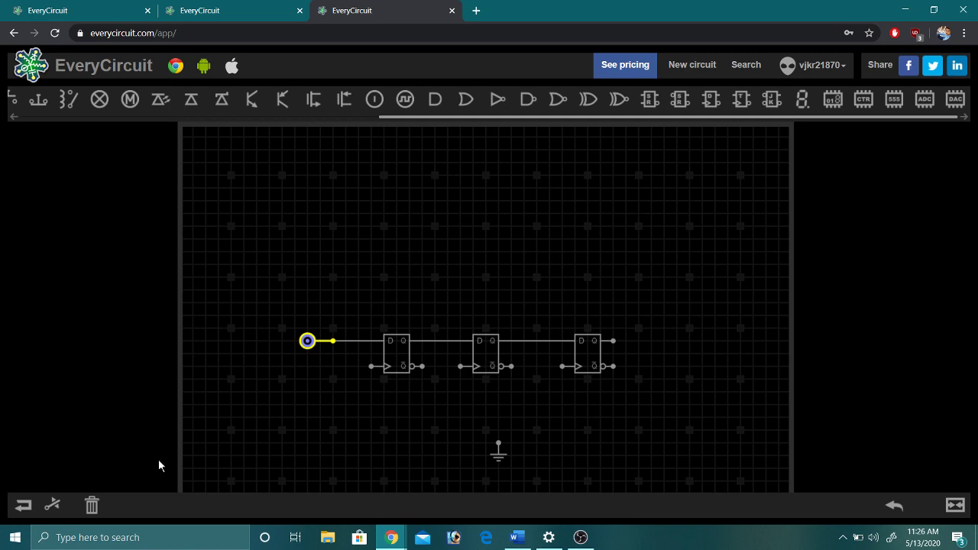
pyautogui.click(56, 508)
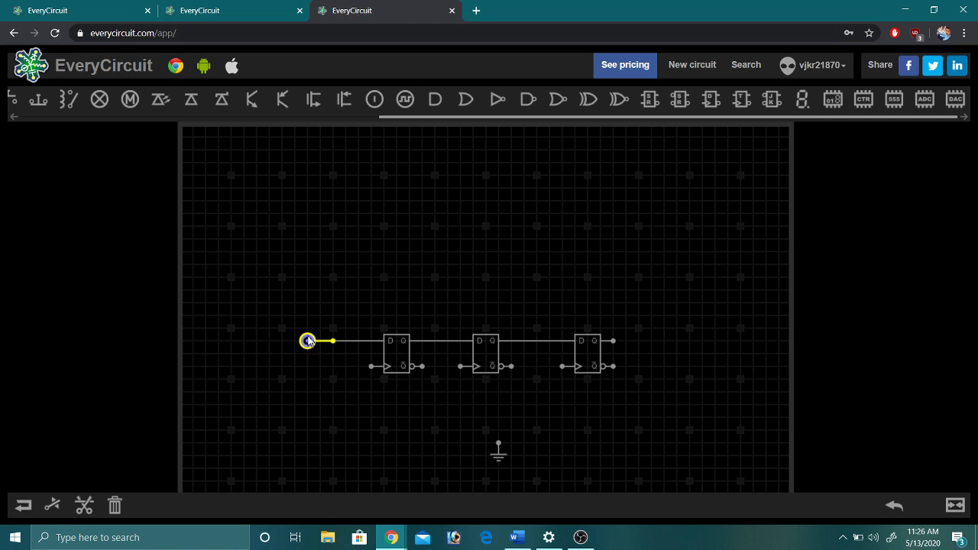
pyautogui.click(375, 295)
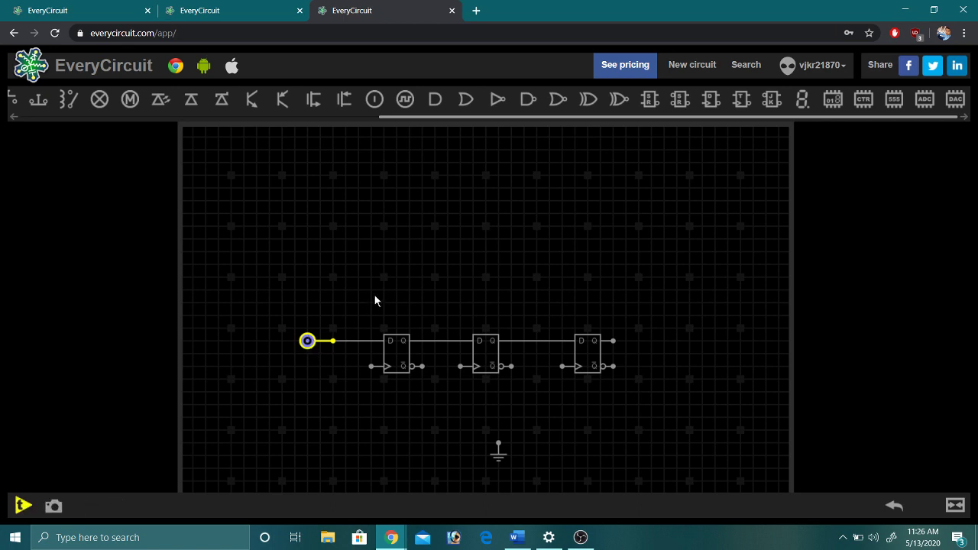
# Step: Place a logic train source below the logic source and wire it to the first flip-flop's clock input
pyautogui.click(405, 99)
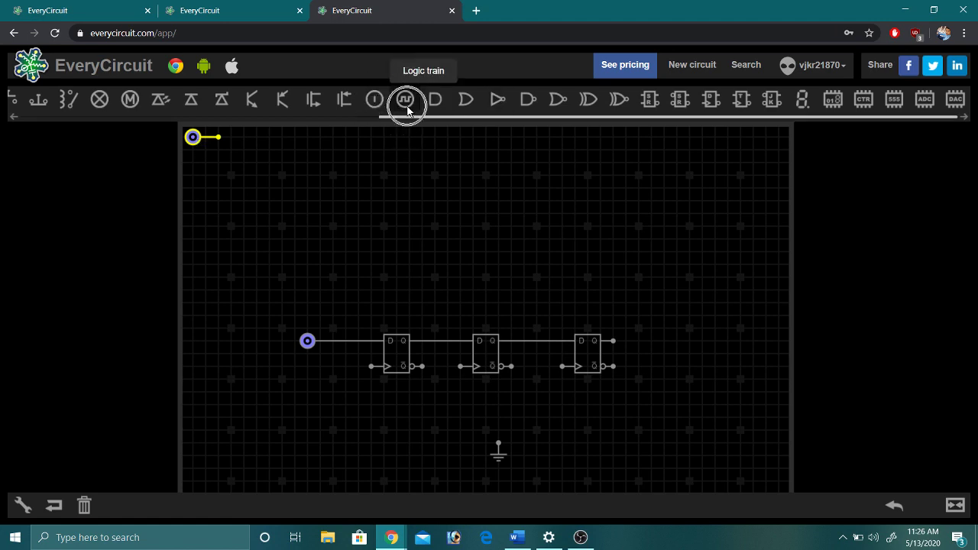
pyautogui.moveTo(188, 147); pyautogui.dragTo(307, 368)
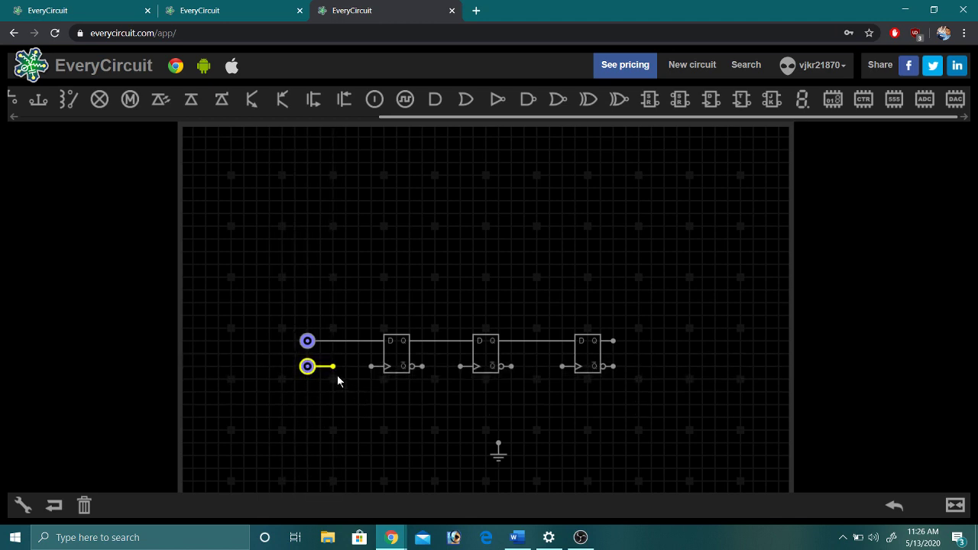
pyautogui.click(333, 368)
pyautogui.click(370, 368)
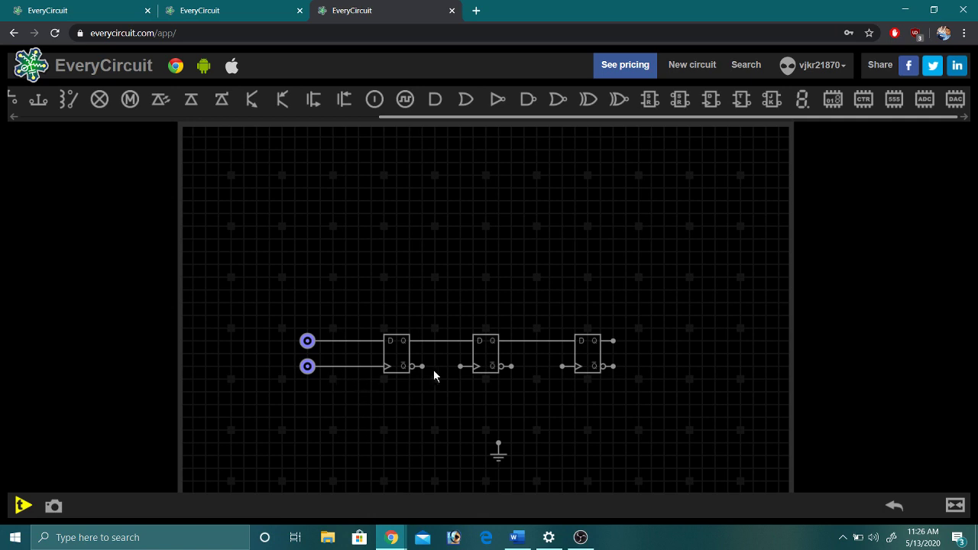
# Step: Wire the clock inputs of the second and third flip-flops to the shared clock line from the logic train source
pyautogui.click(460, 368)
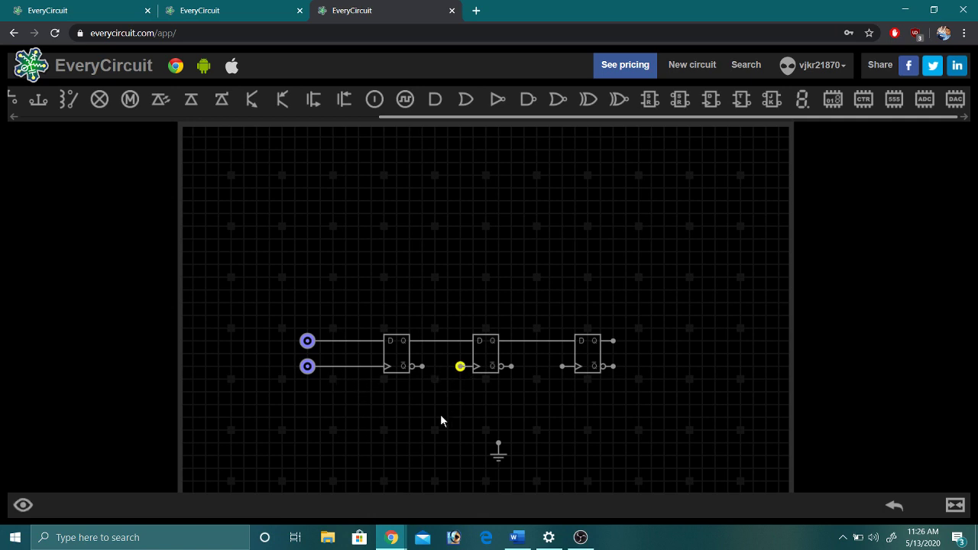
pyautogui.click(358, 367)
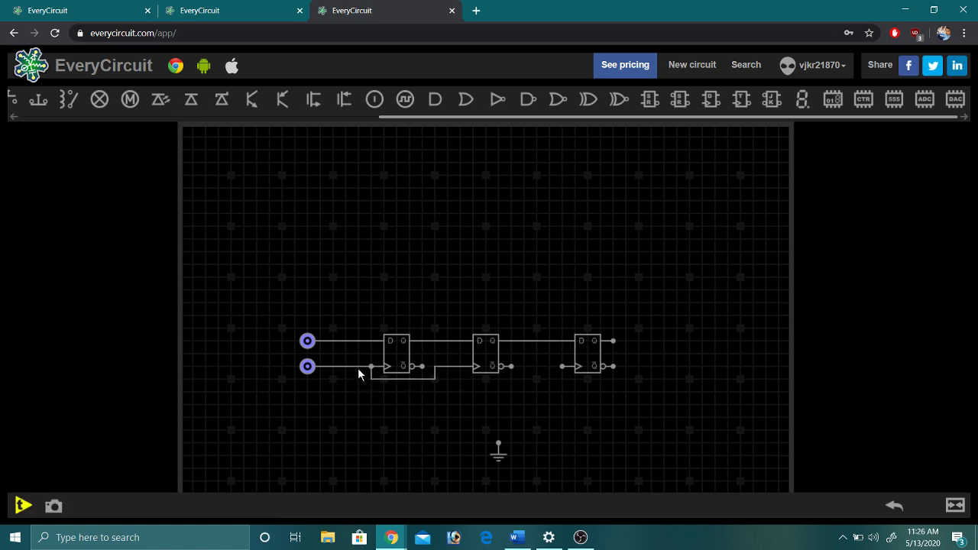
pyautogui.click(562, 368)
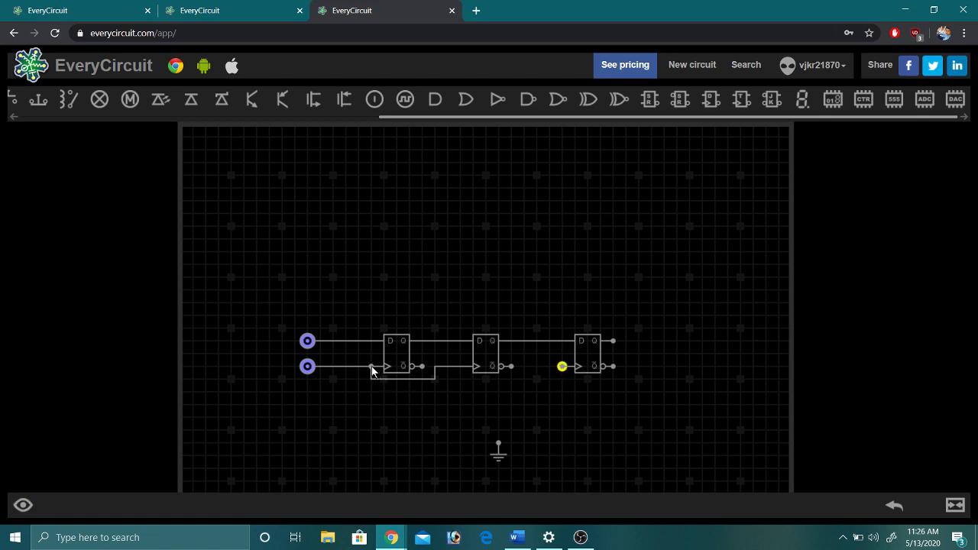
pyautogui.click(371, 368)
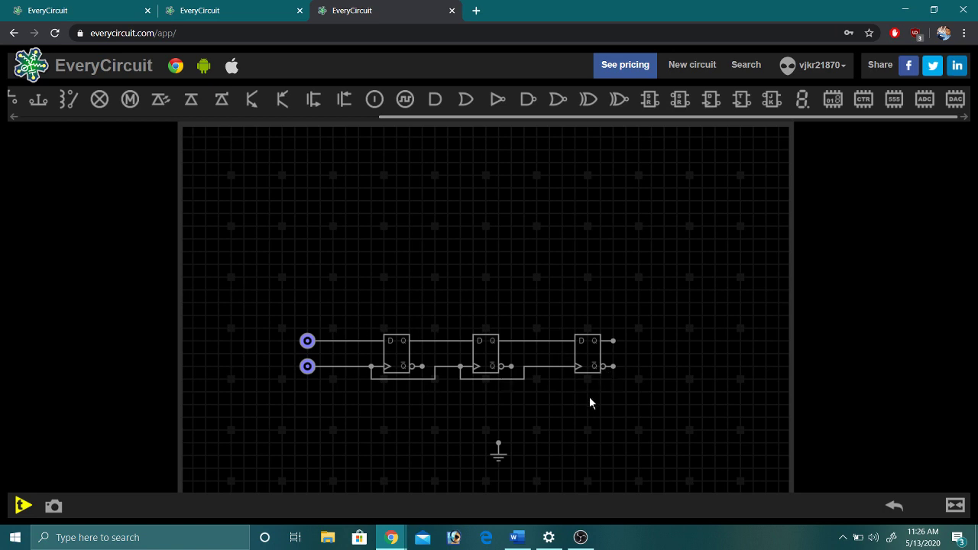
# Step: Move the ground symbol closer beneath the second flip-flop's clock input and deselect it
pyautogui.moveTo(499, 459); pyautogui.dragTo(461, 431)
pyautogui.moveTo(568, 411); pyautogui.dragTo(567, 446)
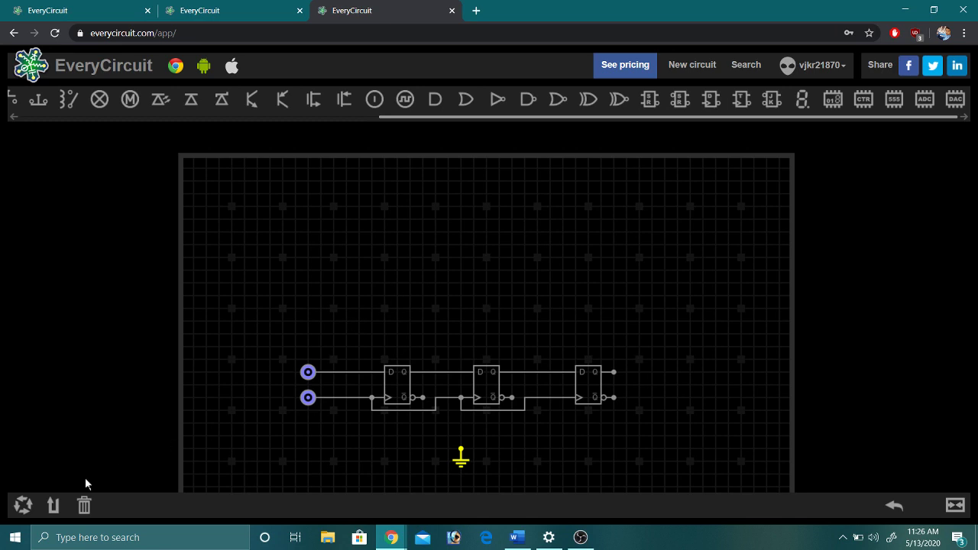
pyautogui.click(277, 365)
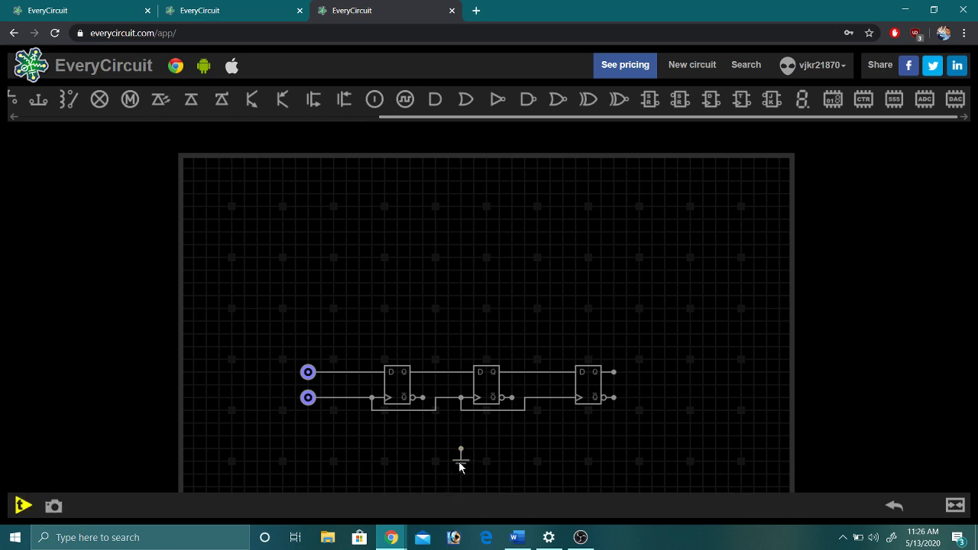
# Step: Run the simulation and plot the Q outputs of all three flip-flops on the scope
pyautogui.click(21, 504)
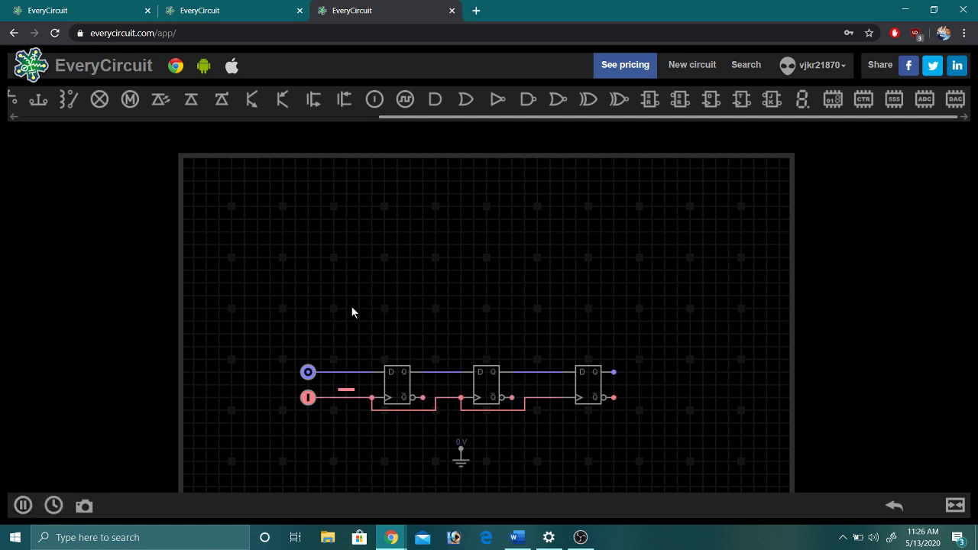
pyautogui.click(431, 373)
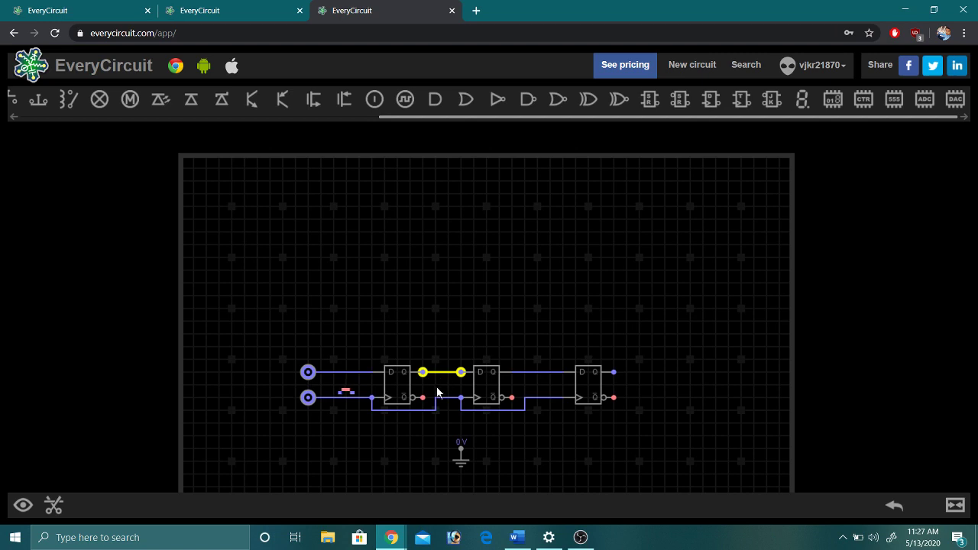
pyautogui.click(23, 505)
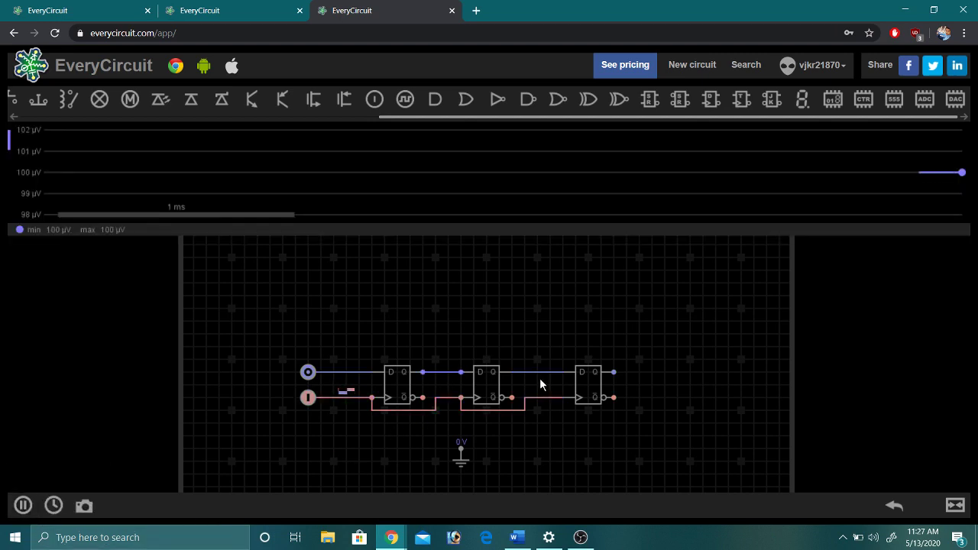
pyautogui.click(538, 372)
pyautogui.click(23, 505)
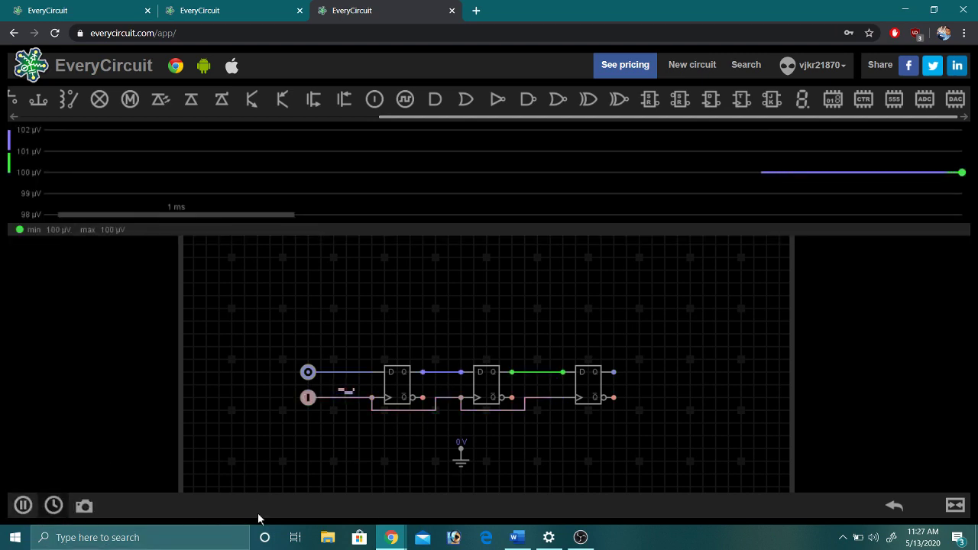
pyautogui.click(613, 372)
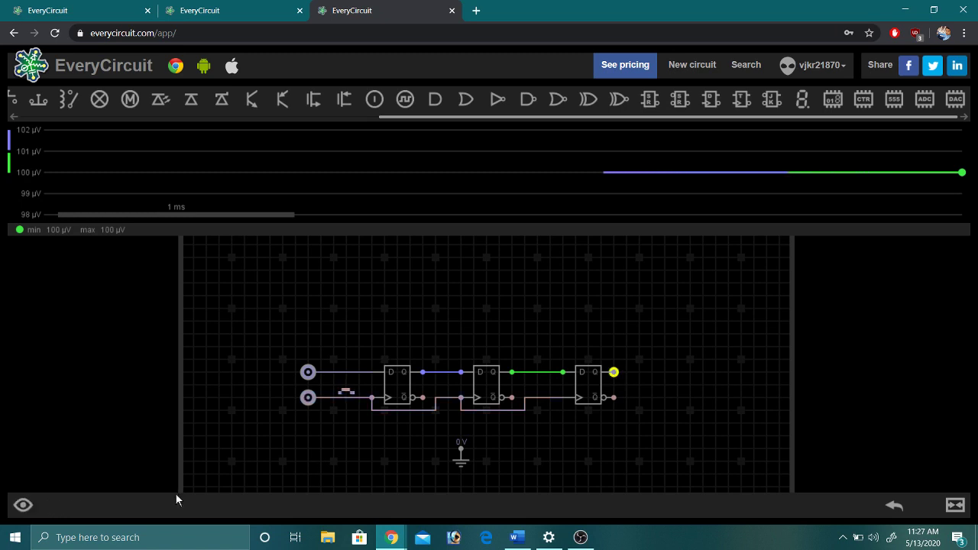
pyautogui.click(23, 507)
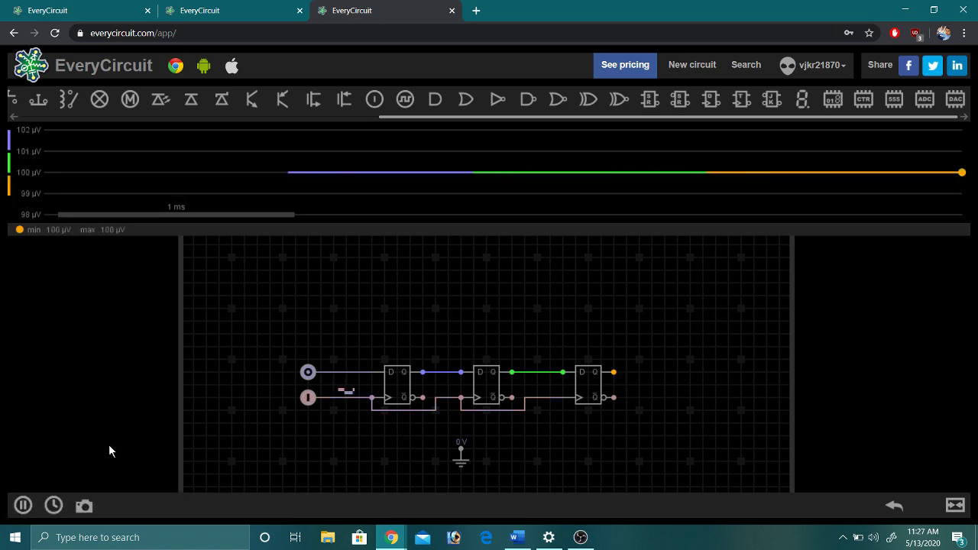
# Step: Separate the three output traces, examine their response as the logic source is switched high and low, and pause the simulation
pyautogui.click(514, 154)
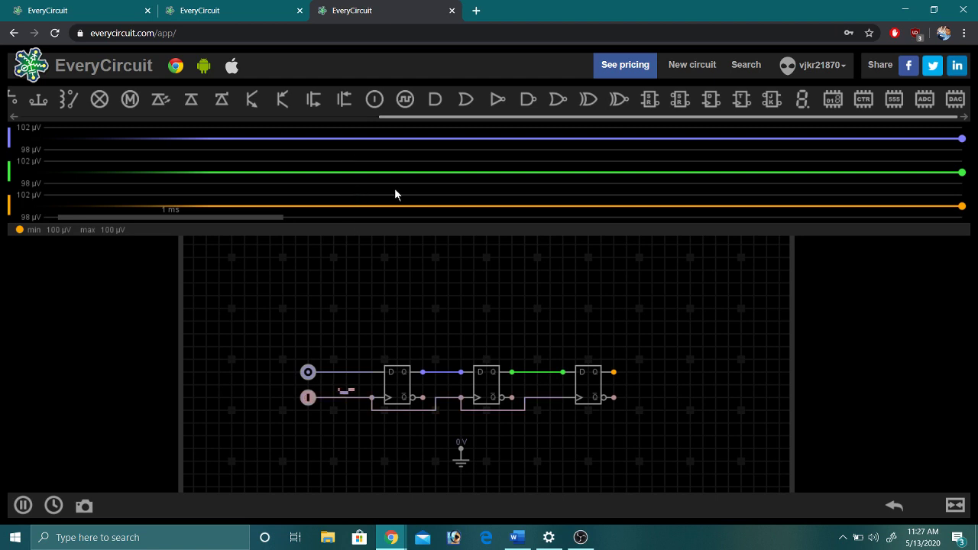
pyautogui.moveTo(394, 189)
pyautogui.mouseDown()
pyautogui.moveTo(382, 130)
pyautogui.moveTo(407, 204)
pyautogui.mouseUp()
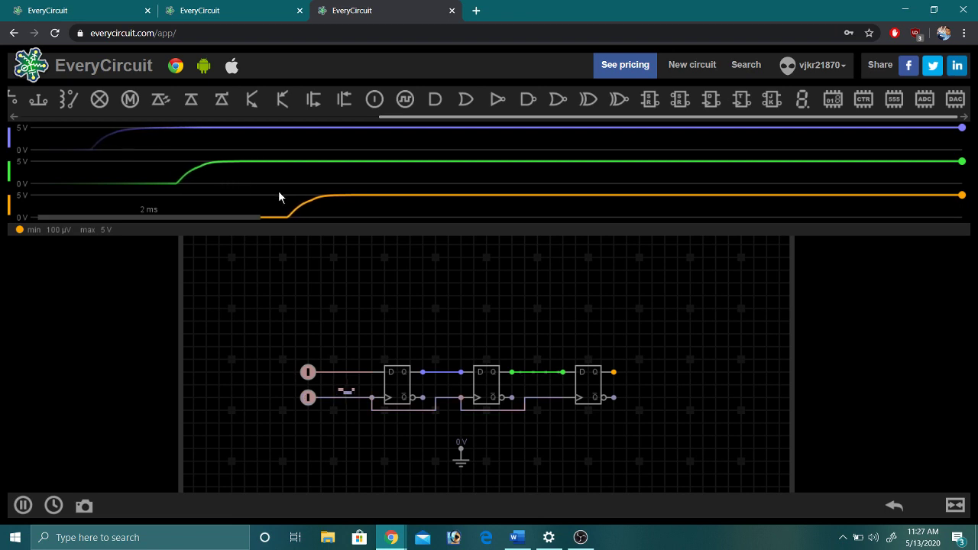
pyautogui.scroll(-3, 672, 177)
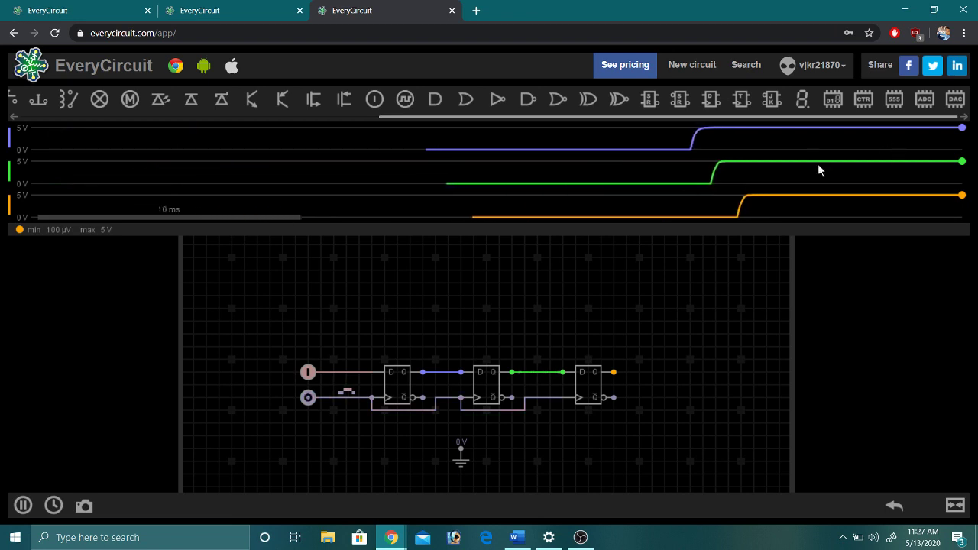
pyautogui.click(308, 372)
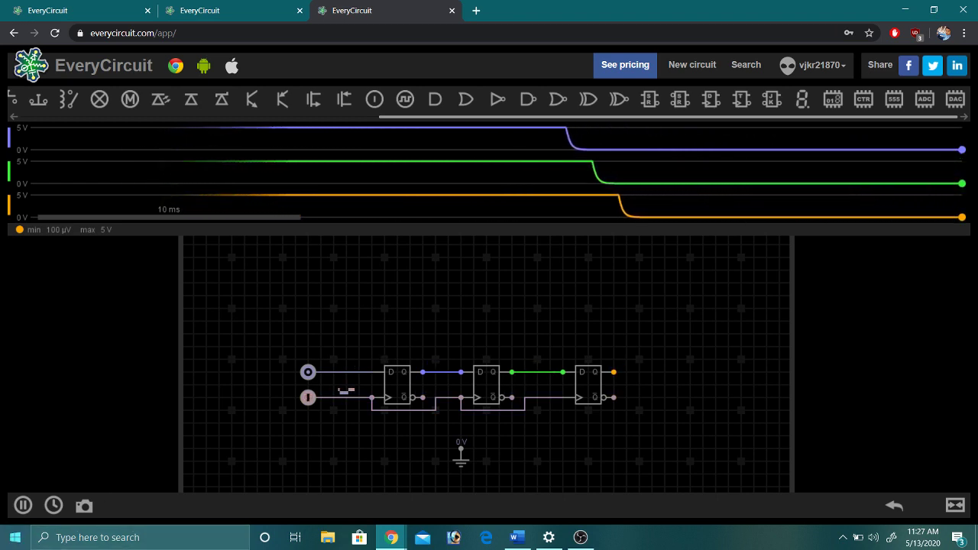
pyautogui.click(20, 508)
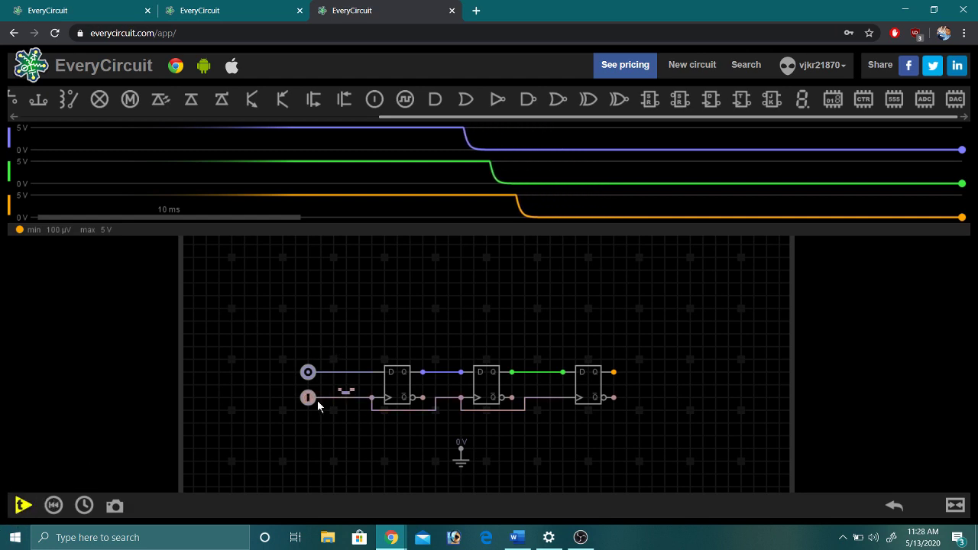
# Step: Set the simulation speed to 979 µs/s and rerun it, switching the logic source high and low to examine the shifting outputs
pyautogui.click(84, 505)
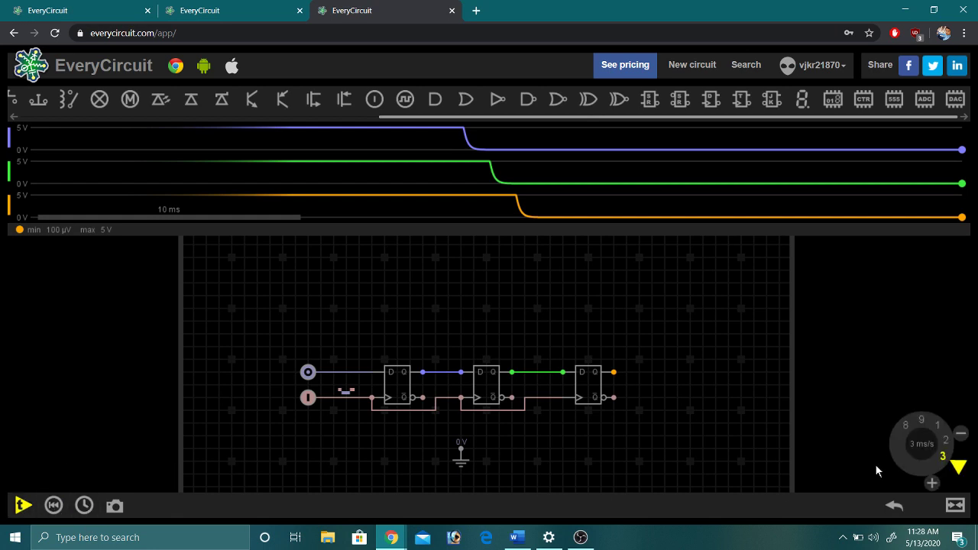
pyautogui.moveTo(960, 458); pyautogui.dragTo(946, 406)
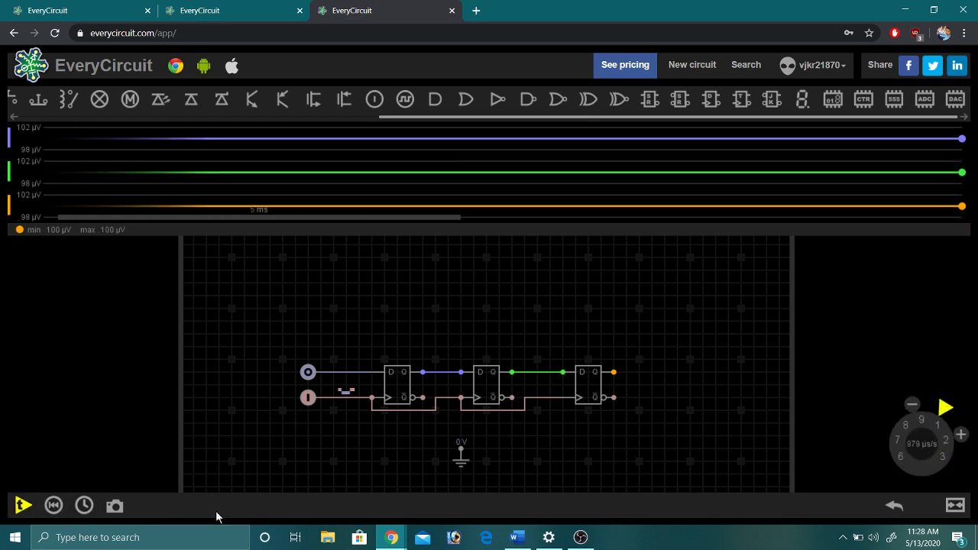
pyautogui.click(23, 505)
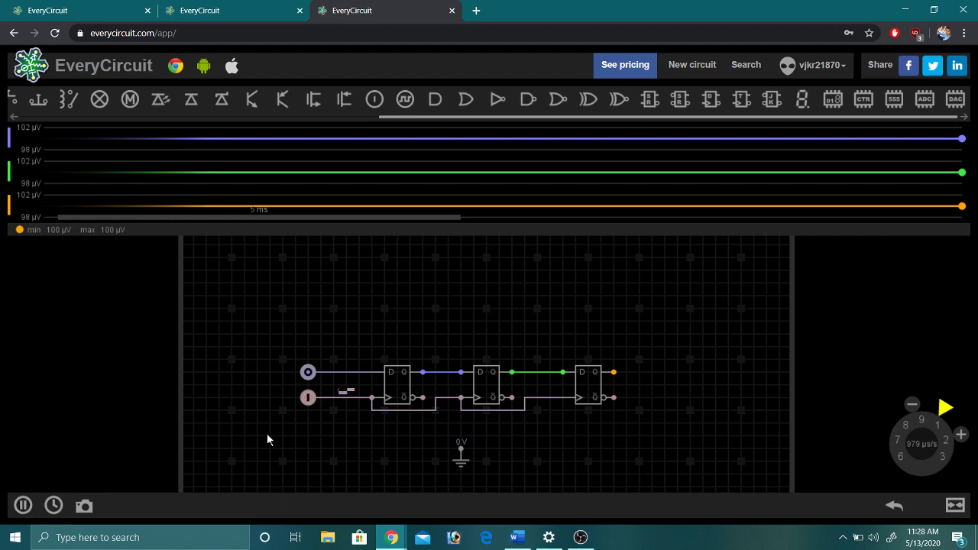
pyautogui.click(308, 375)
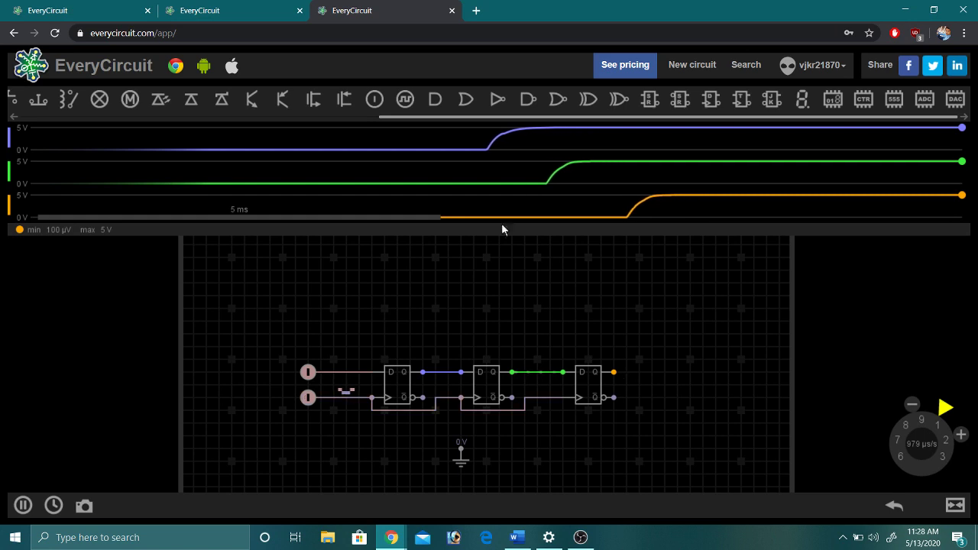
pyautogui.click(309, 375)
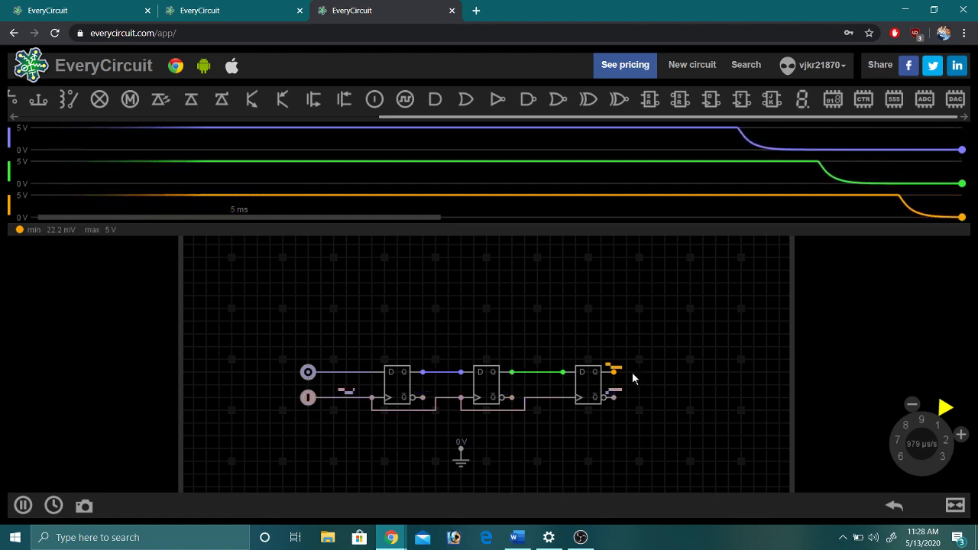
pyautogui.click(23, 505)
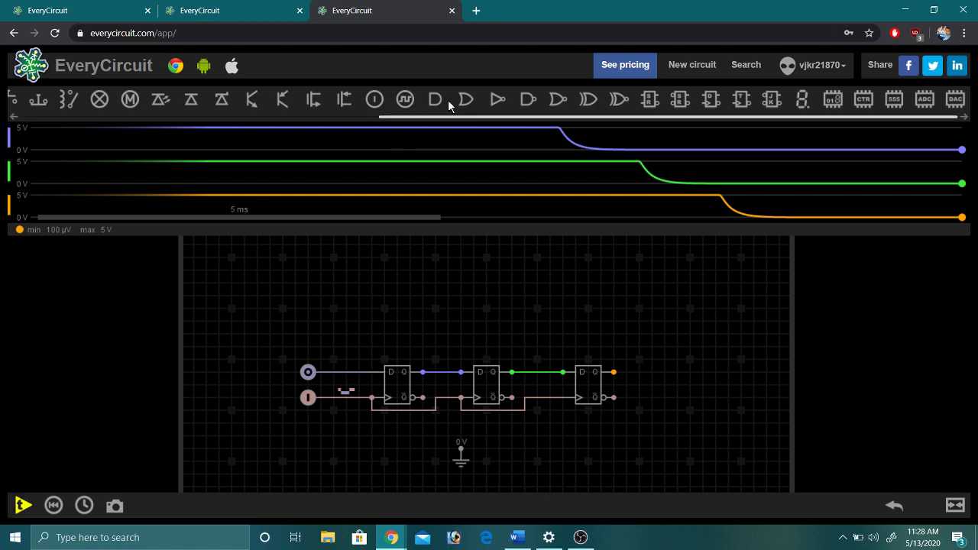
# Step: Add an LED in horizontal orientation above the connection between the first and second flip-flops
pyautogui.click(161, 99)
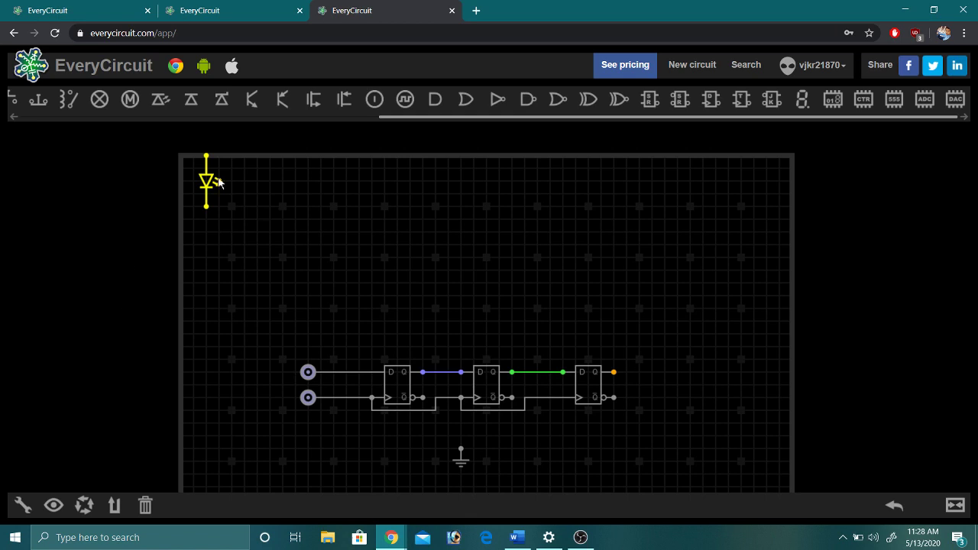
pyautogui.moveTo(206, 181); pyautogui.dragTo(456, 296)
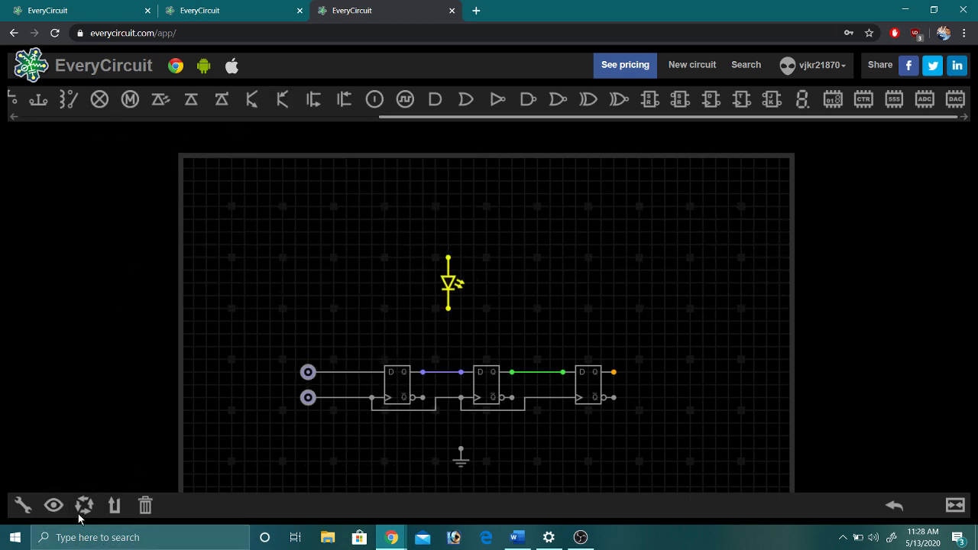
pyautogui.click(115, 505)
pyautogui.moveTo(448, 289); pyautogui.dragTo(436, 314)
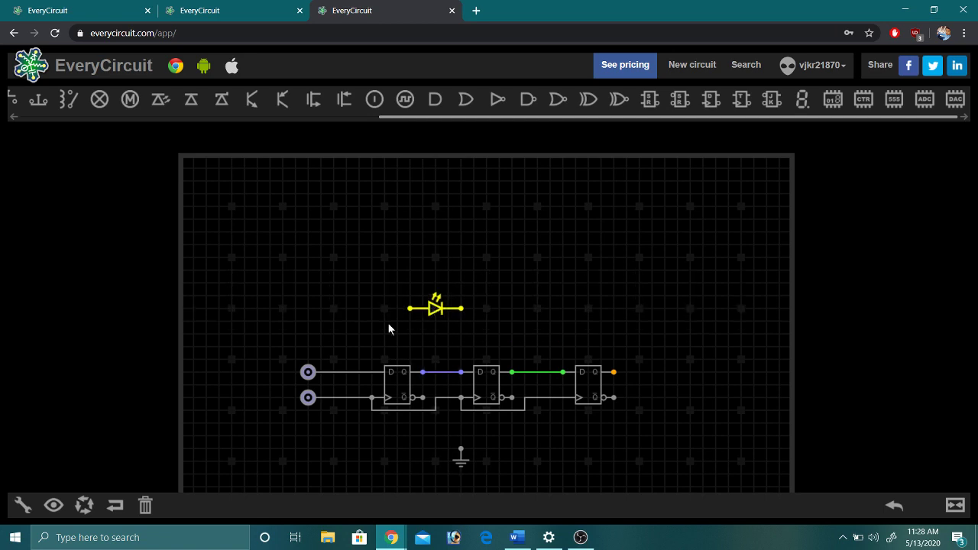
# Step: Add two more horizontal LEDs in line with the first, one near the second flip-flop's output and one near the third's
pyautogui.click(155, 107)
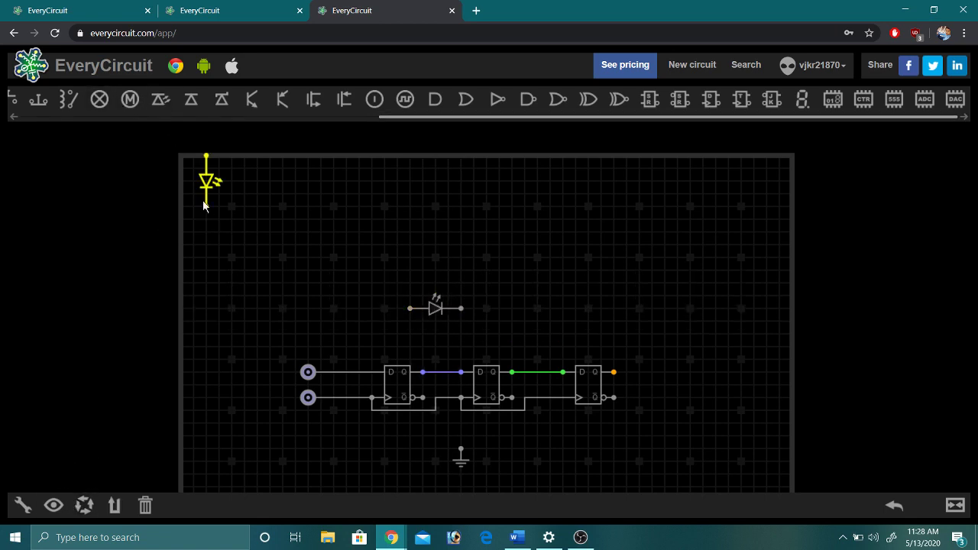
pyautogui.moveTo(202, 200); pyautogui.dragTo(532, 333)
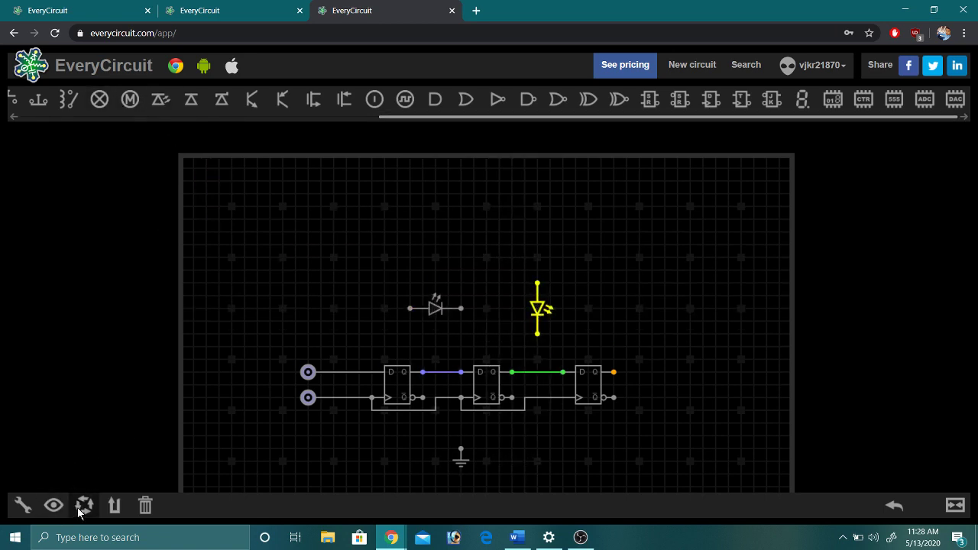
pyautogui.click(114, 505)
pyautogui.click(161, 104)
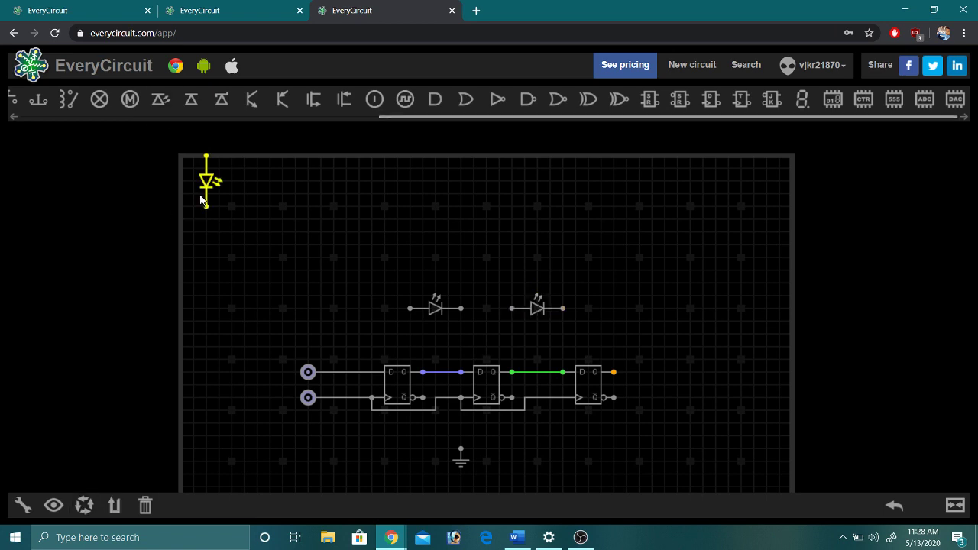
pyautogui.moveTo(210, 185); pyautogui.dragTo(639, 310)
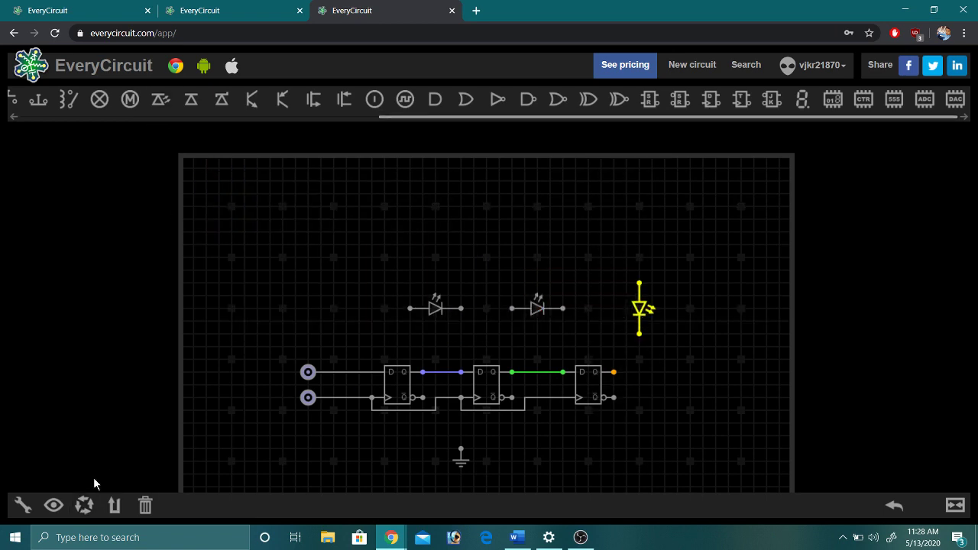
pyautogui.click(84, 504)
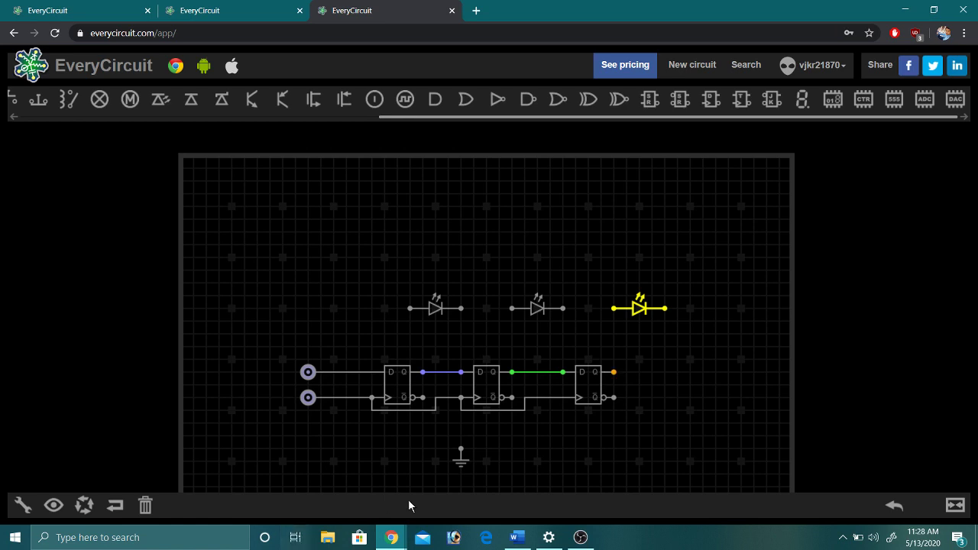
# Step: Move the ground symbol just below the gap between the second and third LEDs and wire the second LED's cathode to it
pyautogui.click(451, 464)
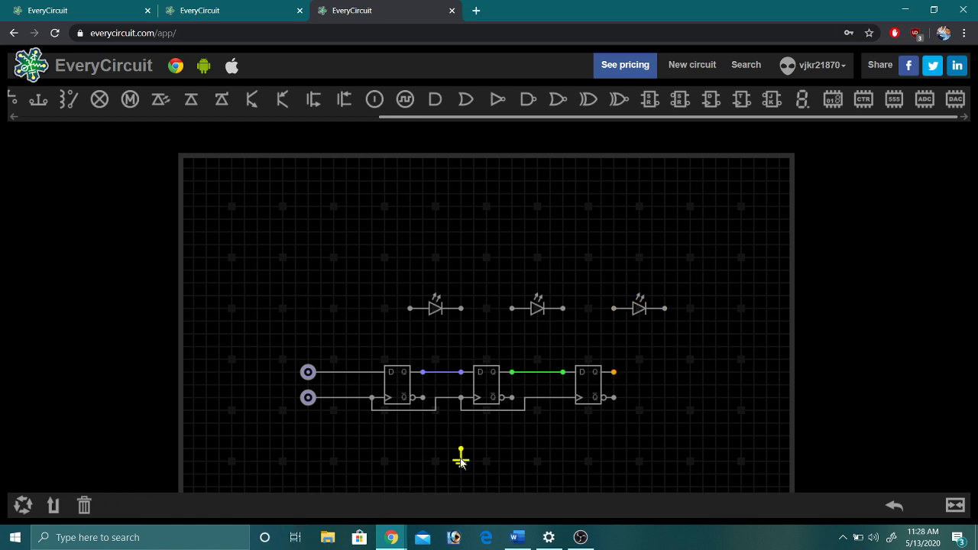
pyautogui.moveTo(461, 456); pyautogui.dragTo(529, 361)
pyautogui.click(512, 347)
pyautogui.click(500, 334)
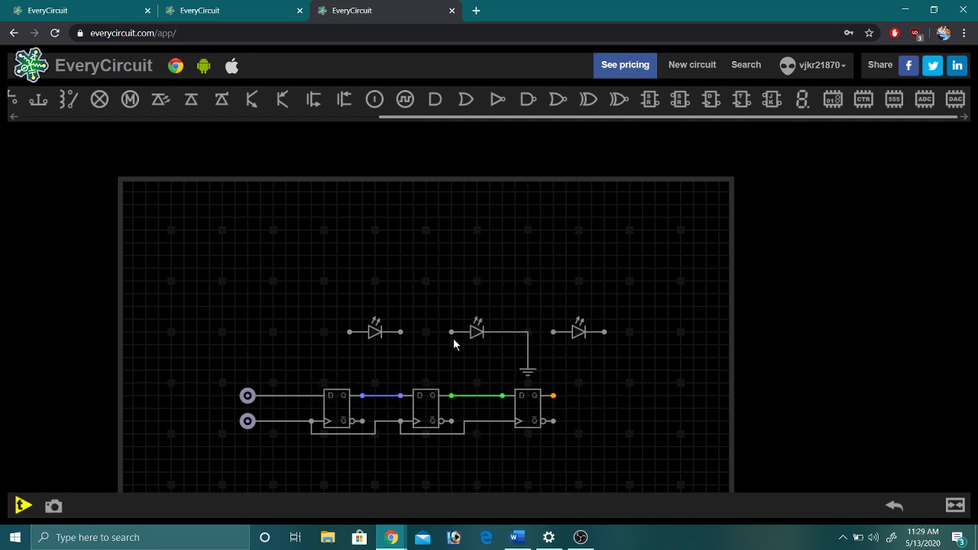
# Step: Wire the cathodes of the first and third LEDs to the shared ground connection
pyautogui.click(526, 361)
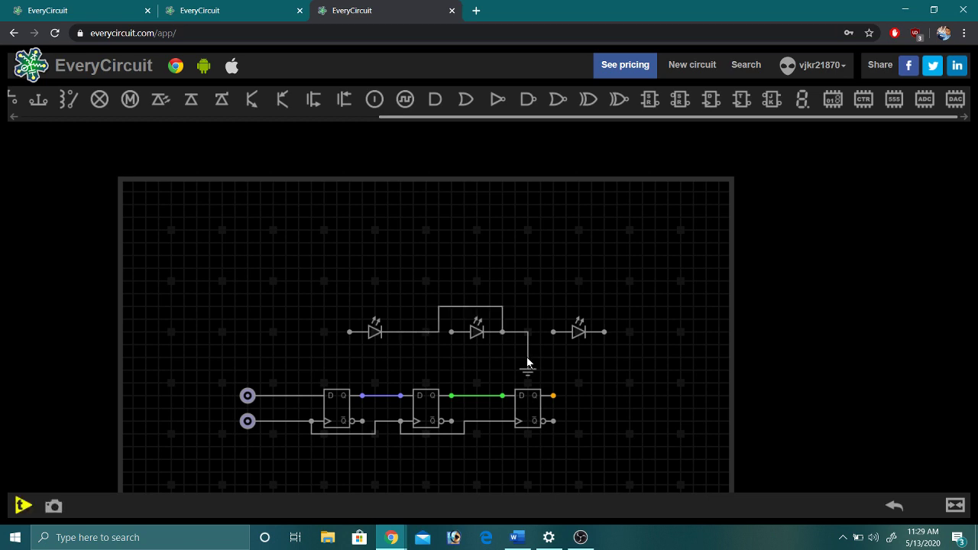
pyautogui.click(603, 331)
pyautogui.click(500, 315)
# Step: Wire the third LED's anode to the third flip-flop's Q output
pyautogui.moveTo(565, 358)
pyautogui.mouseDown()
pyautogui.moveTo(592, 320)
pyautogui.moveTo(562, 350)
pyautogui.mouseUp()
pyautogui.click(550, 324)
pyautogui.click(550, 387)
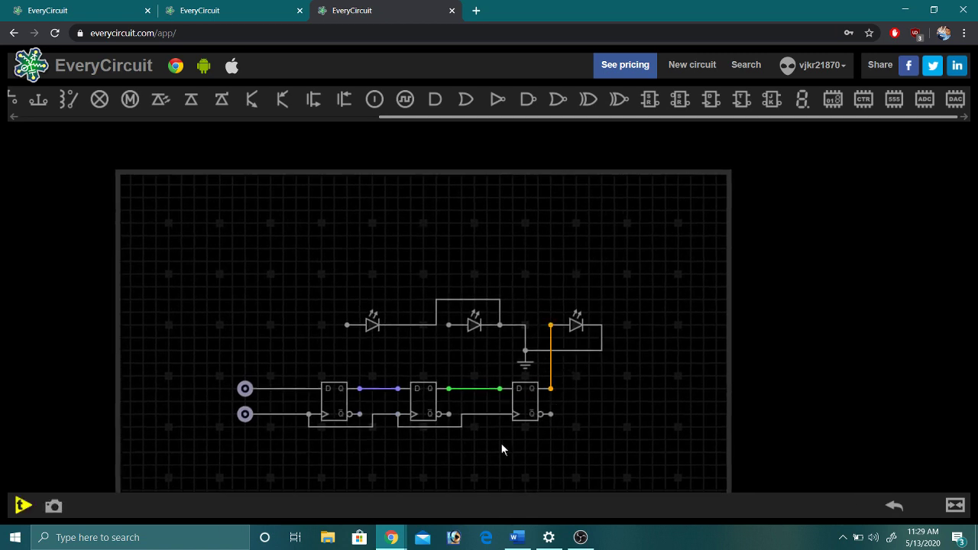
# Step: Wire the second LED's anode to the second flip-flop's Q output and the first LED's anode to the first flip-flop's Q output
pyautogui.click(447, 326)
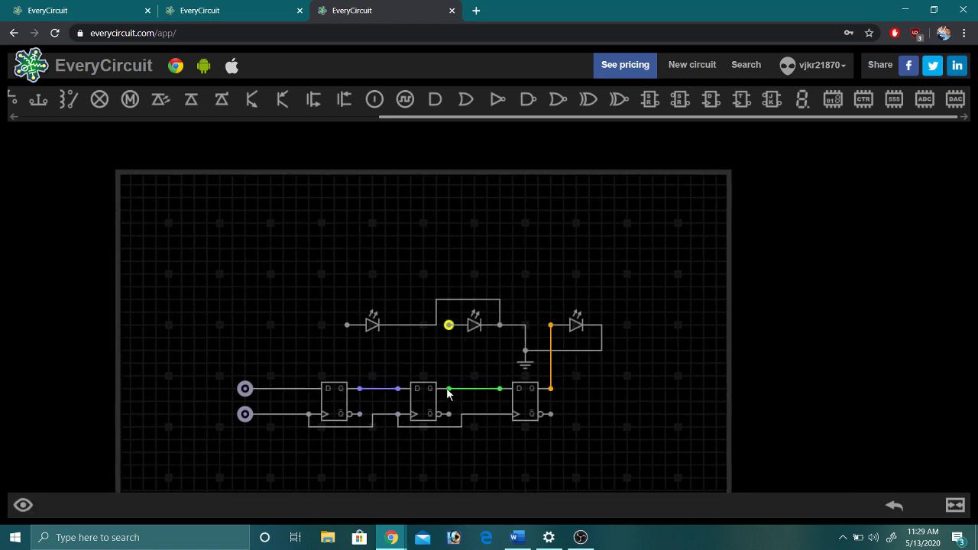
pyautogui.click(448, 389)
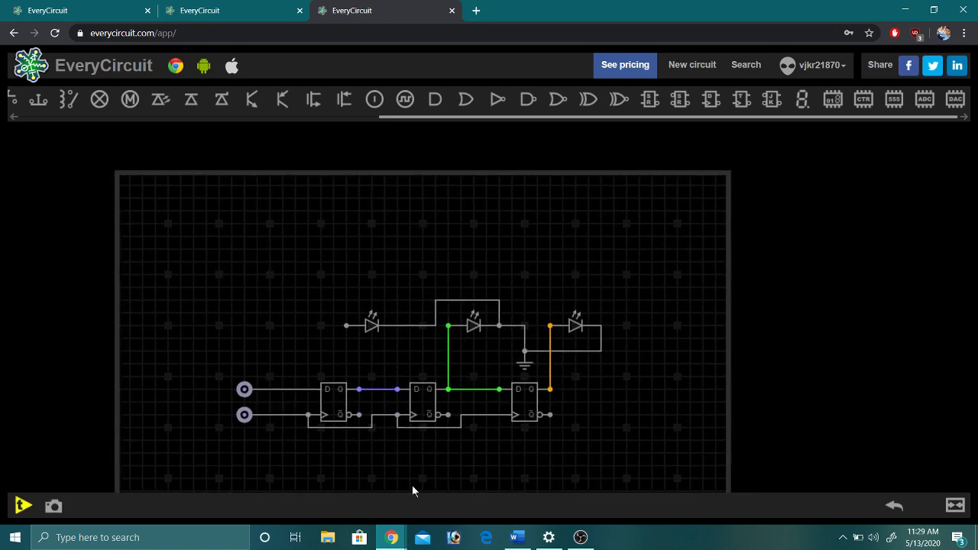
pyautogui.click(346, 326)
pyautogui.click(359, 389)
# Step: Set the voltage of the first LED to 5 V
pyautogui.click(372, 327)
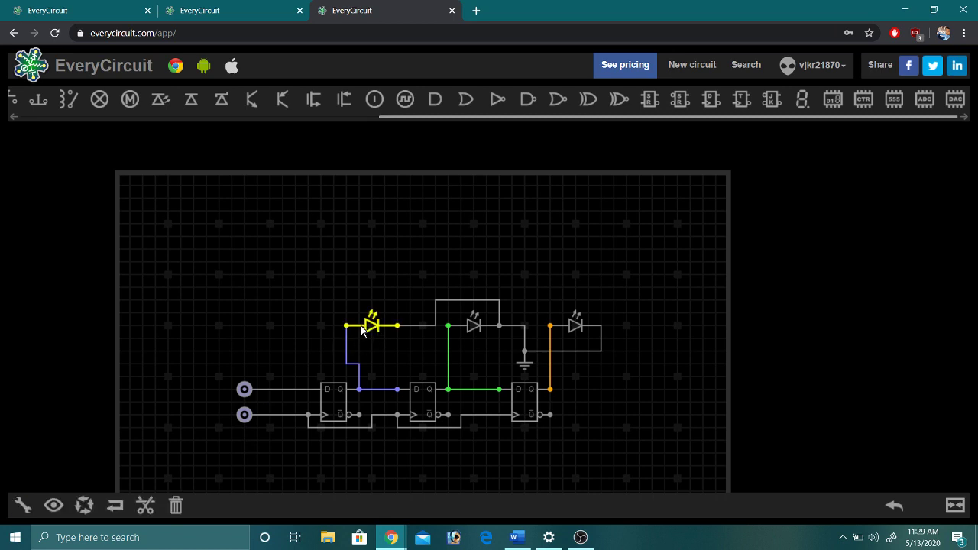
pyautogui.click(23, 506)
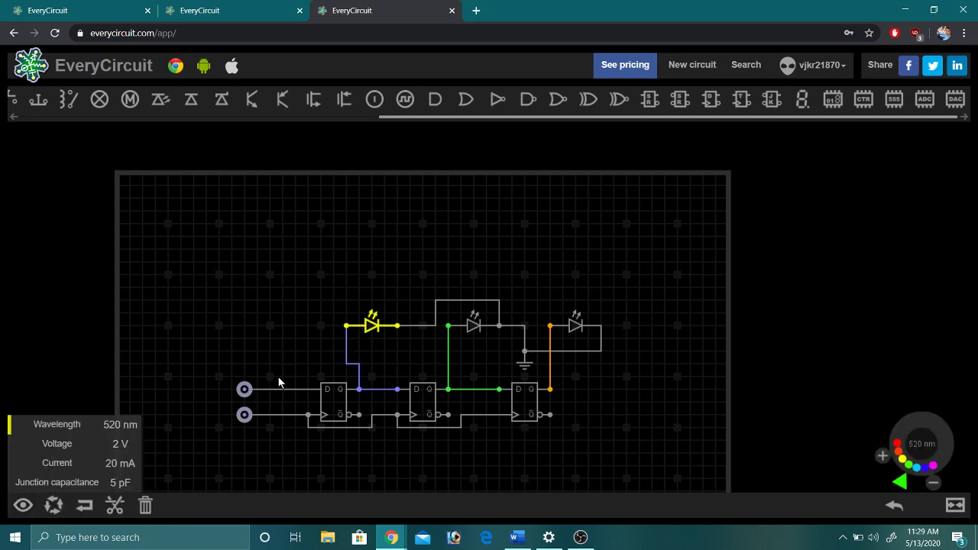
pyautogui.click(57, 443)
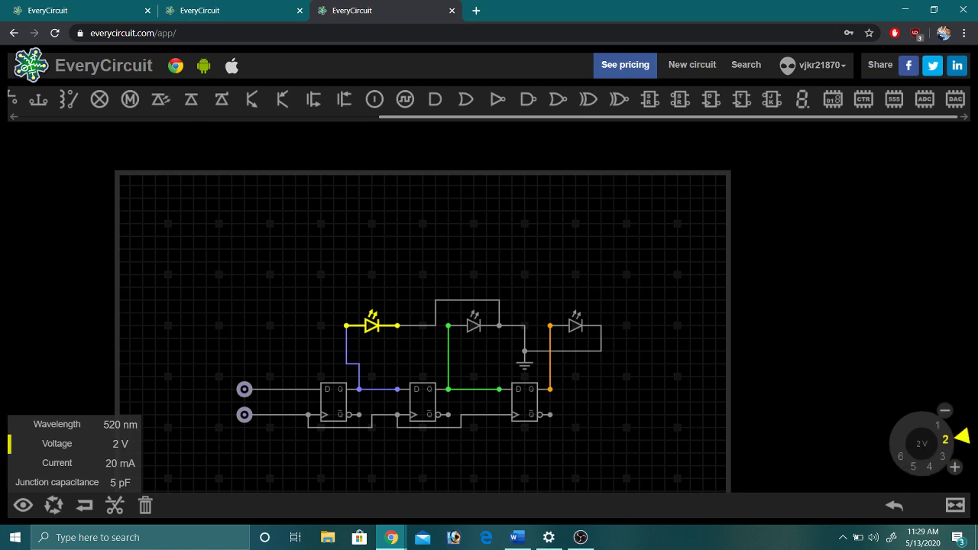
pyautogui.moveTo(969, 443)
pyautogui.mouseDown()
pyautogui.moveTo(936, 483)
pyautogui.moveTo(901, 490)
pyautogui.mouseUp()
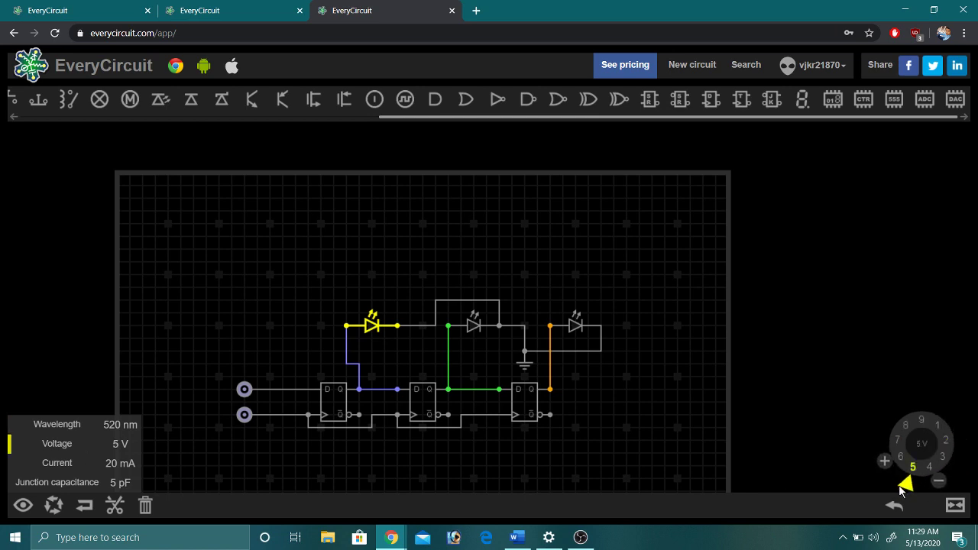
pyautogui.click(747, 472)
# Step: Set the voltage of the second LED to 5 V
pyautogui.click(474, 327)
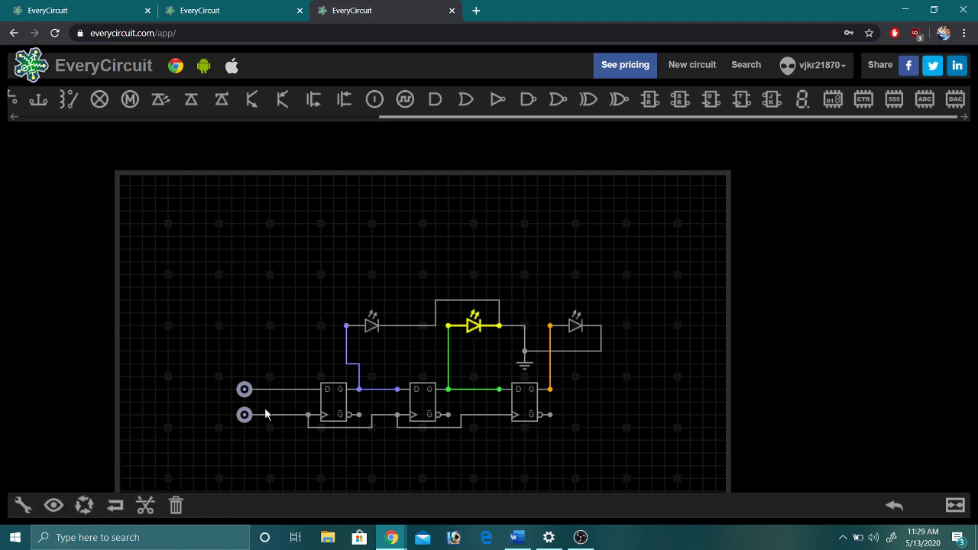
pyautogui.click(22, 505)
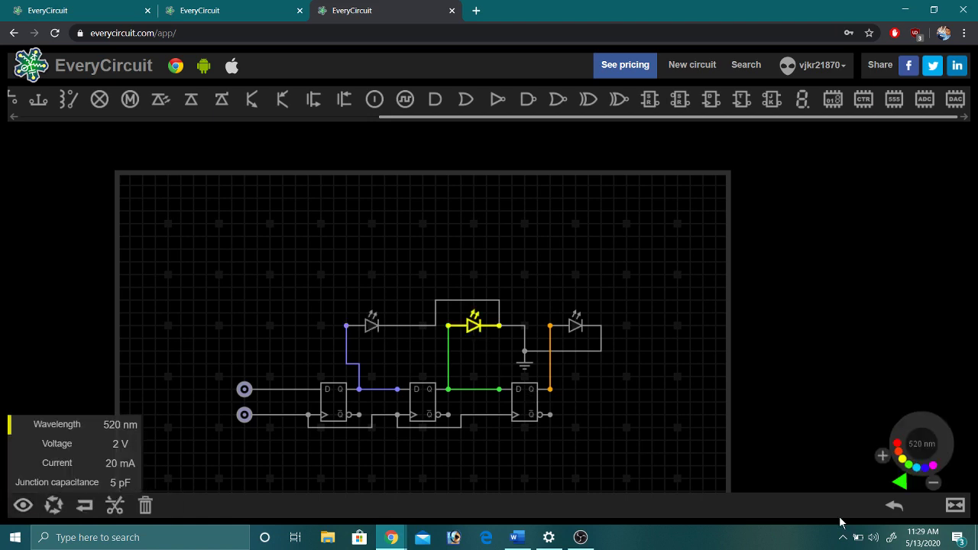
pyautogui.click(57, 443)
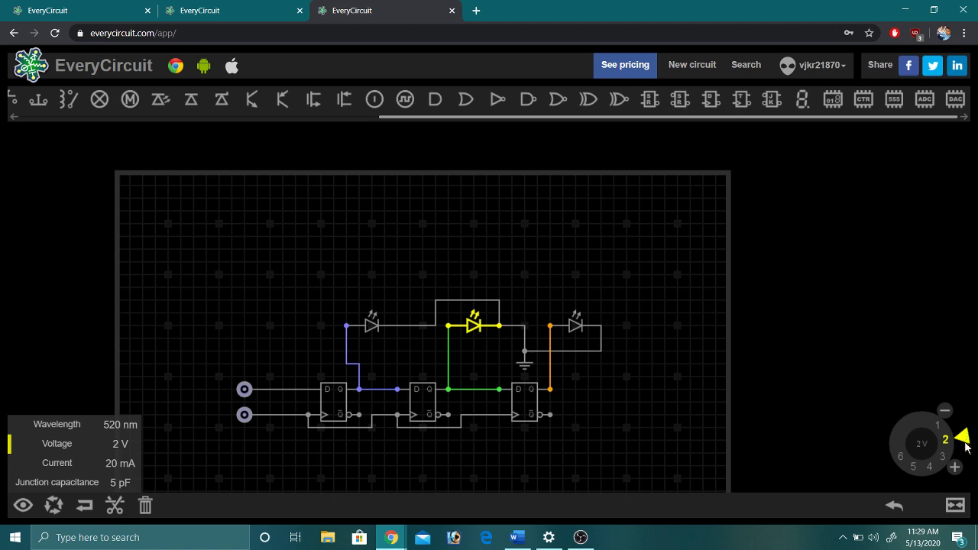
pyautogui.moveTo(964, 447); pyautogui.dragTo(912, 490)
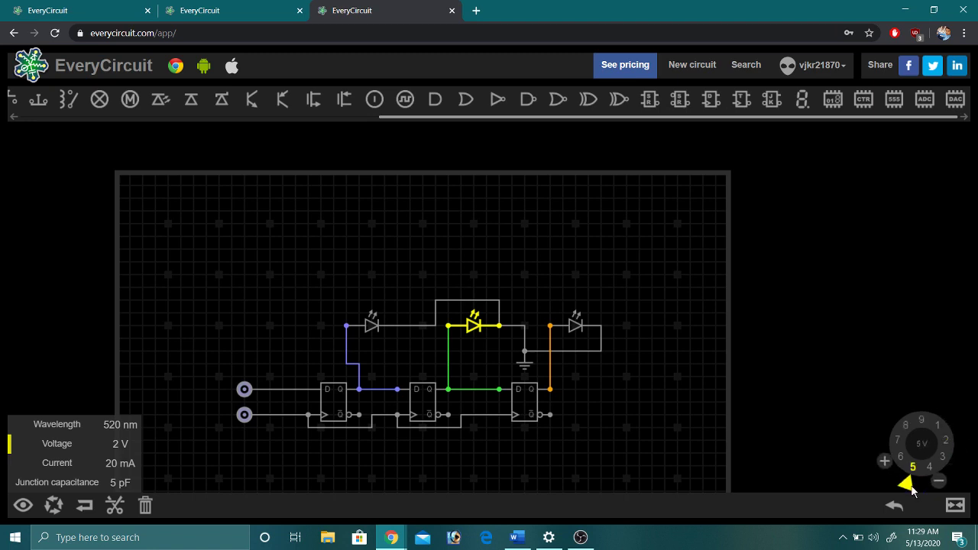
# Step: Raise the third LED's voltage to match the first two LEDs
pyautogui.click(573, 333)
pyautogui.click(73, 449)
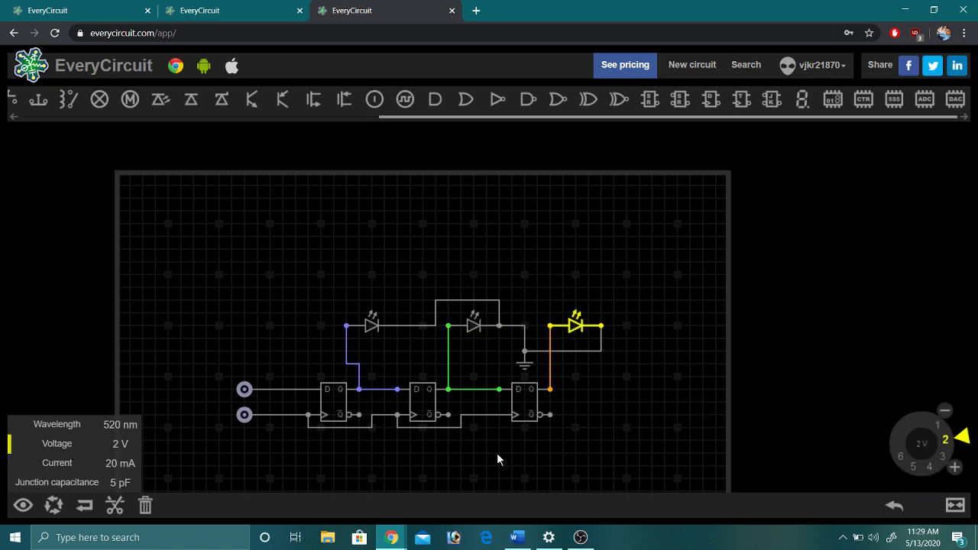
pyautogui.moveTo(963, 449); pyautogui.dragTo(892, 498)
pyautogui.click(716, 460)
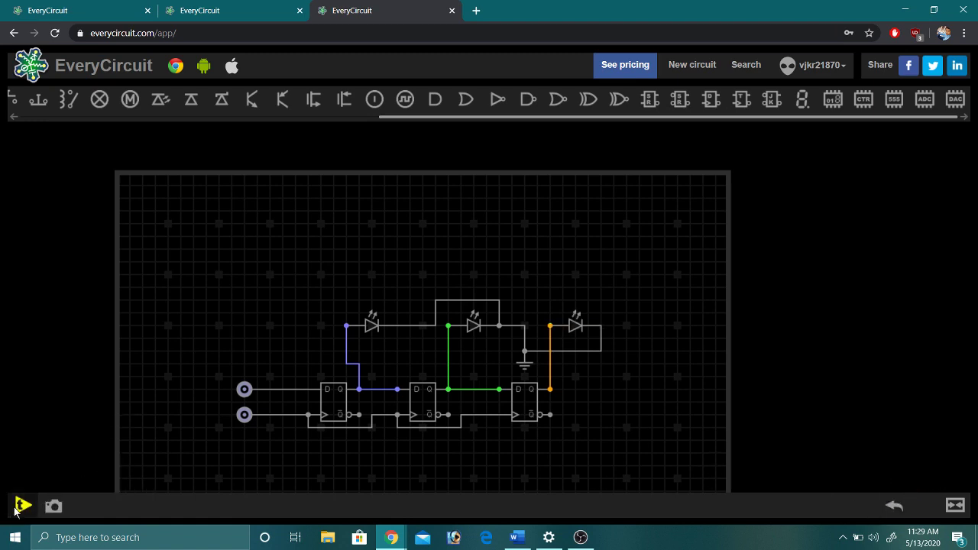
# Step: Run the circuit simulation and plot the shared clock line's waveform alongside the three Q outputs
pyautogui.moveTo(230, 304); pyautogui.dragTo(272, 348)
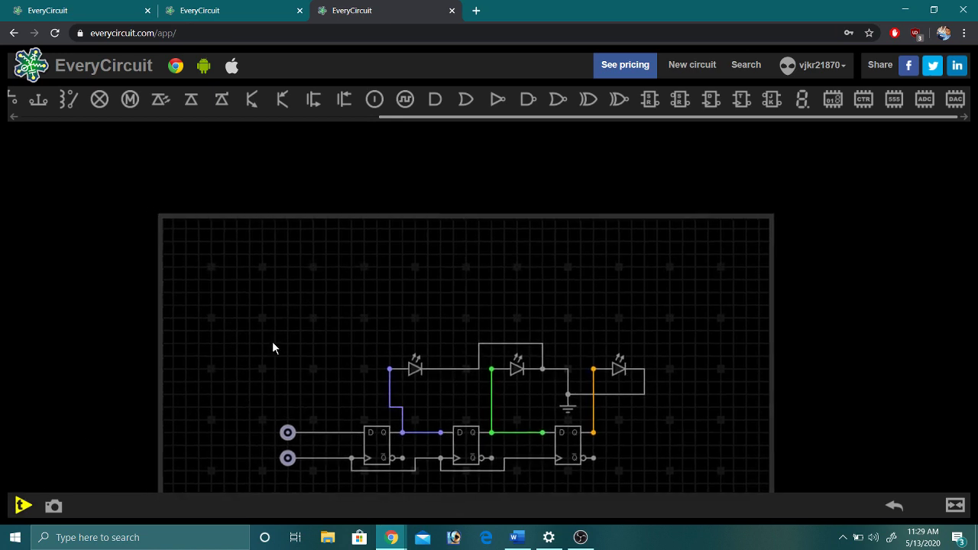
pyautogui.click(22, 505)
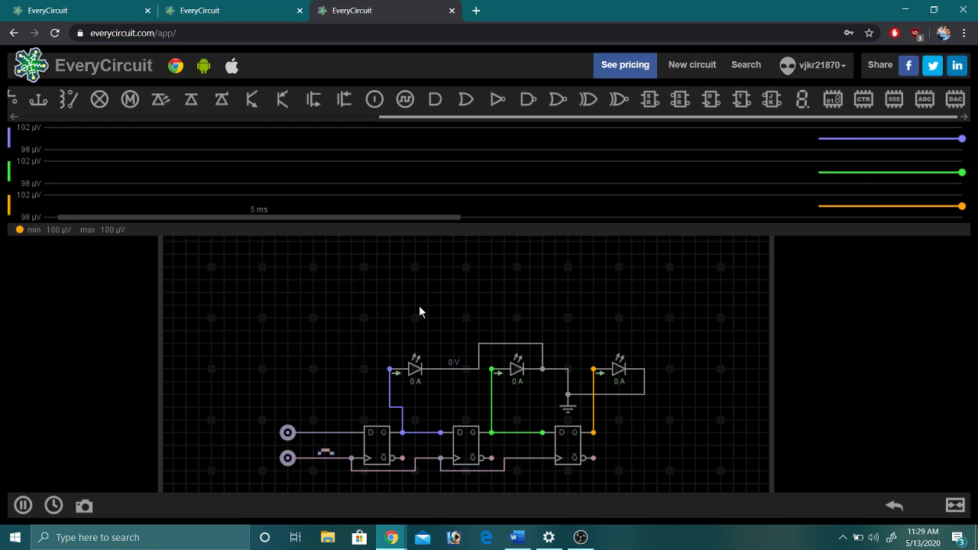
pyautogui.click(320, 456)
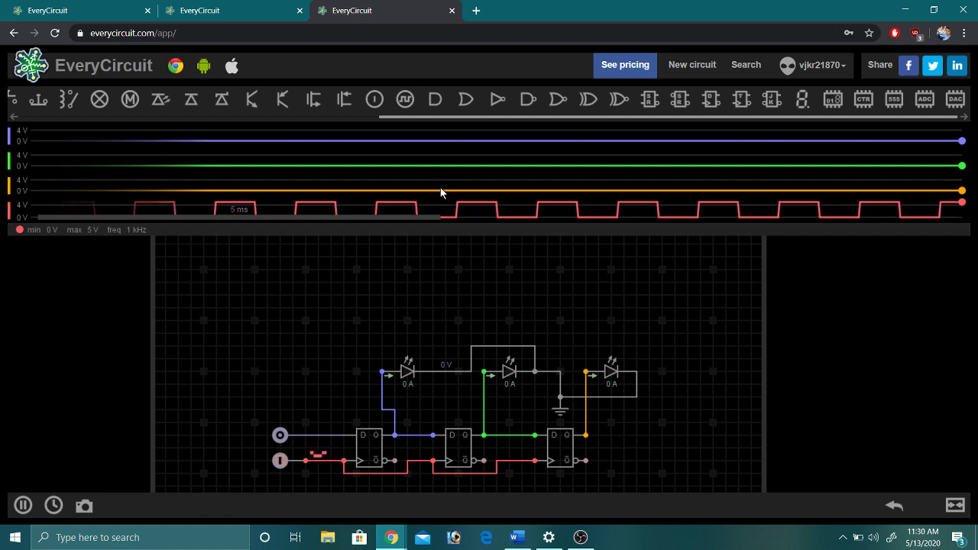
# Step: Stretch the waveforms' time scale until only about two clock cycles fill the scope
pyautogui.moveTo(439, 188); pyautogui.dragTo(320, 189)
pyautogui.moveTo(439, 191); pyautogui.dragTo(306, 190)
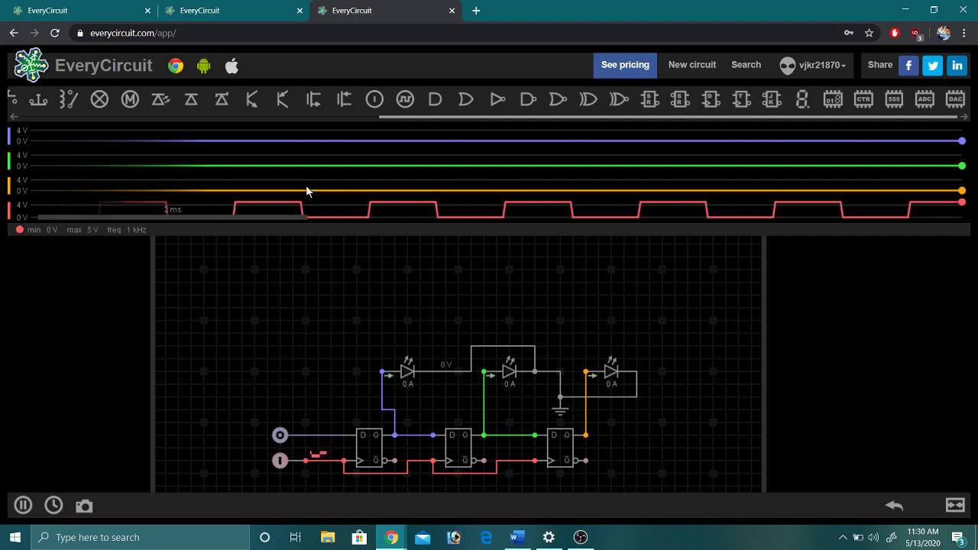
pyautogui.moveTo(558, 178); pyautogui.dragTo(323, 173)
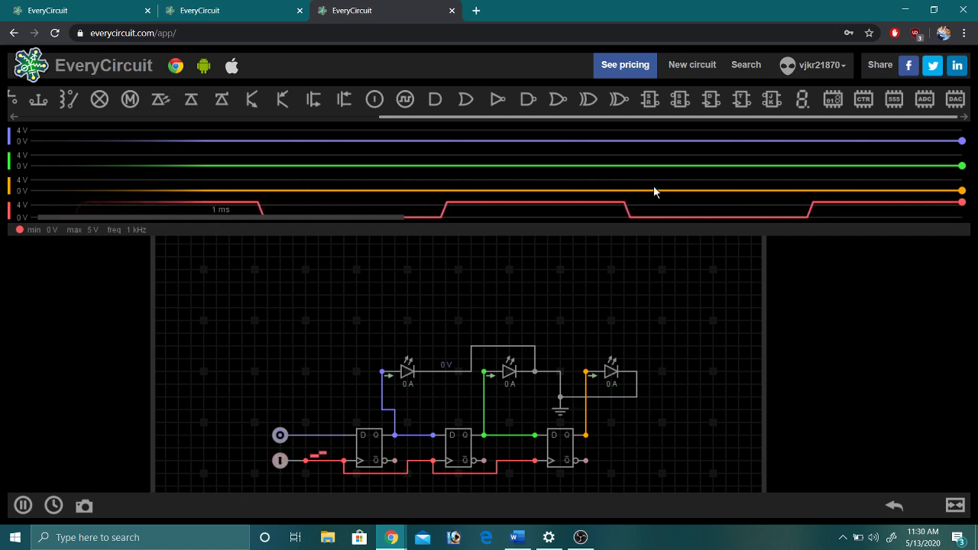
pyautogui.moveTo(655, 192); pyautogui.dragTo(586, 190)
# Step: Switch the first flip-flop's serial input to 1 and back to 0 in the running simulation, and pause it
pyautogui.click(280, 435)
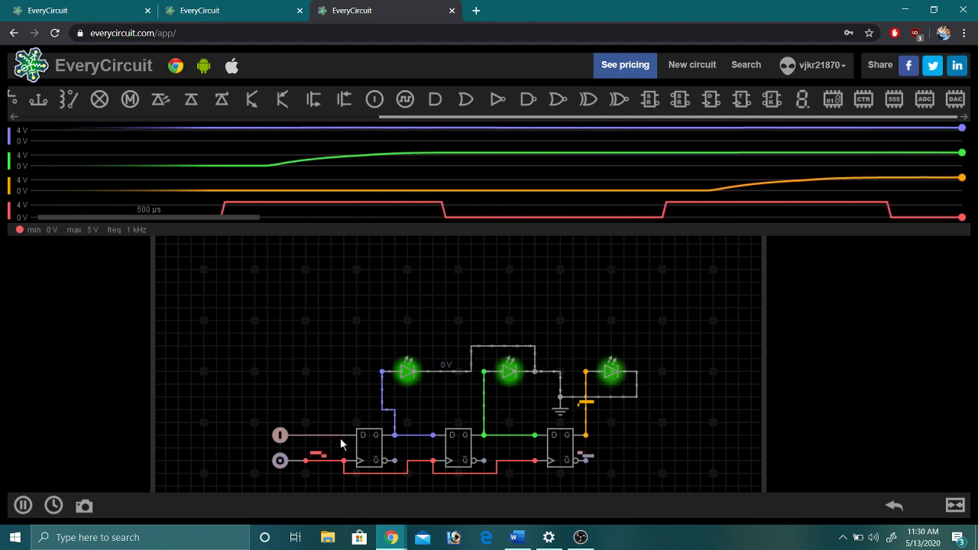
pyautogui.click(279, 436)
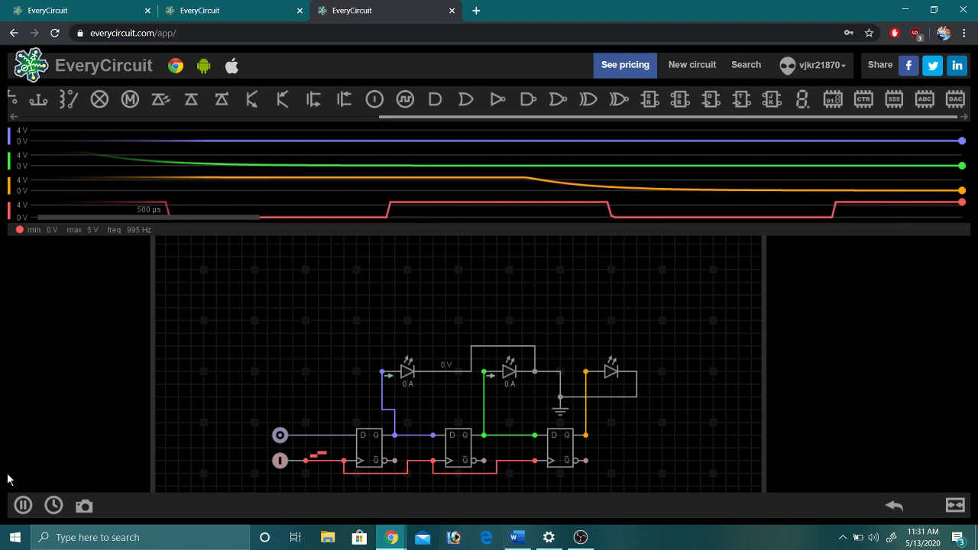
pyautogui.click(23, 505)
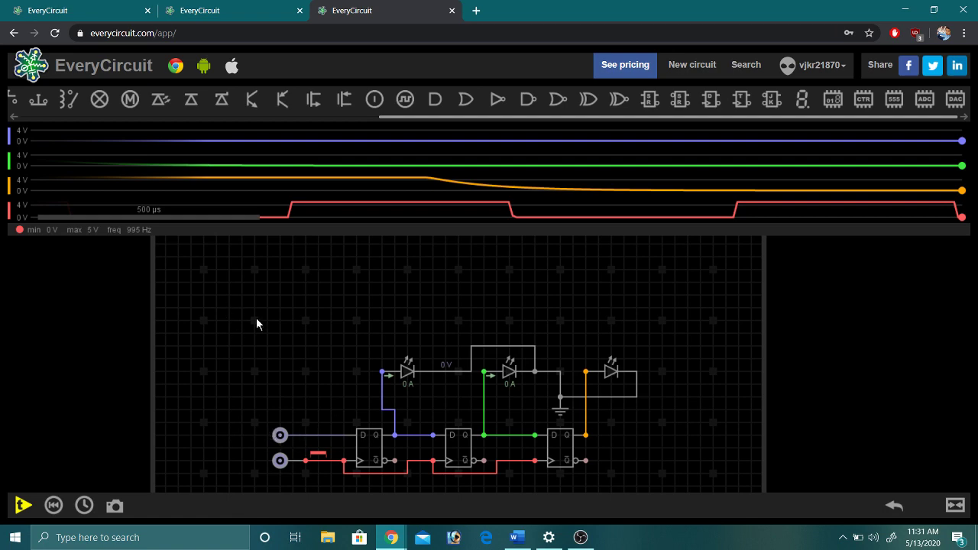
# Step: Review the shift register truth table in Word and the CircuitDigest 2-bit asynchronous counter diagram, and return to EveryCircuit
pyautogui.click(517, 537)
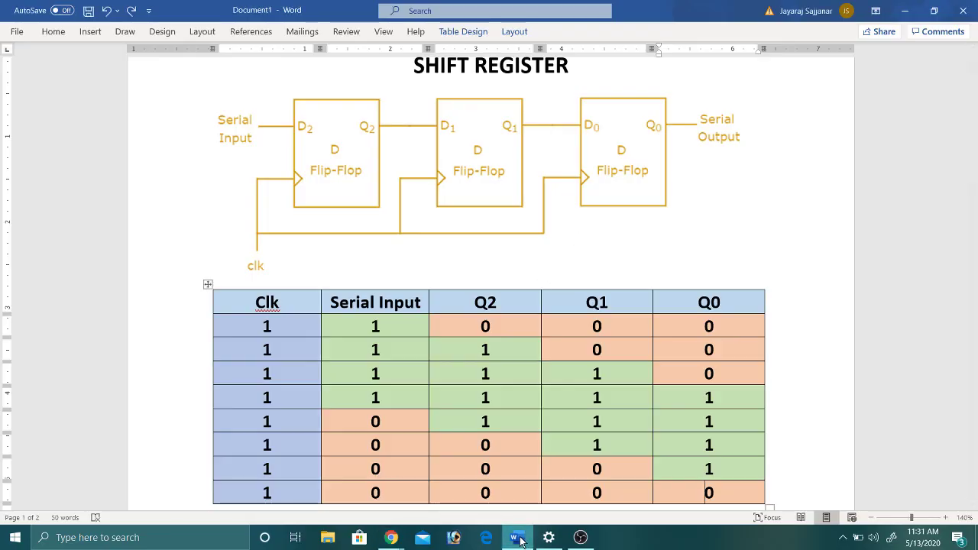
pyautogui.click(391, 538)
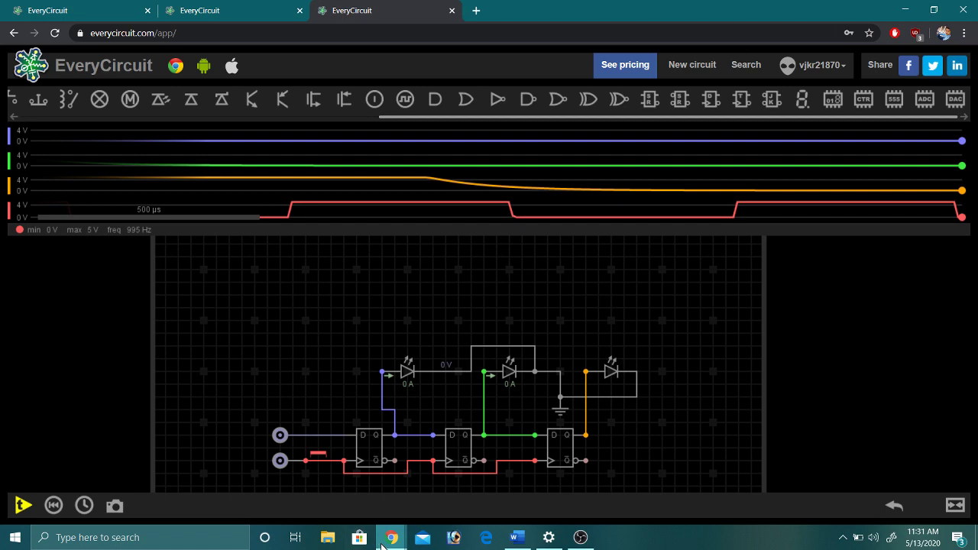
pyautogui.moveTo(391, 539)
pyautogui.click(388, 482)
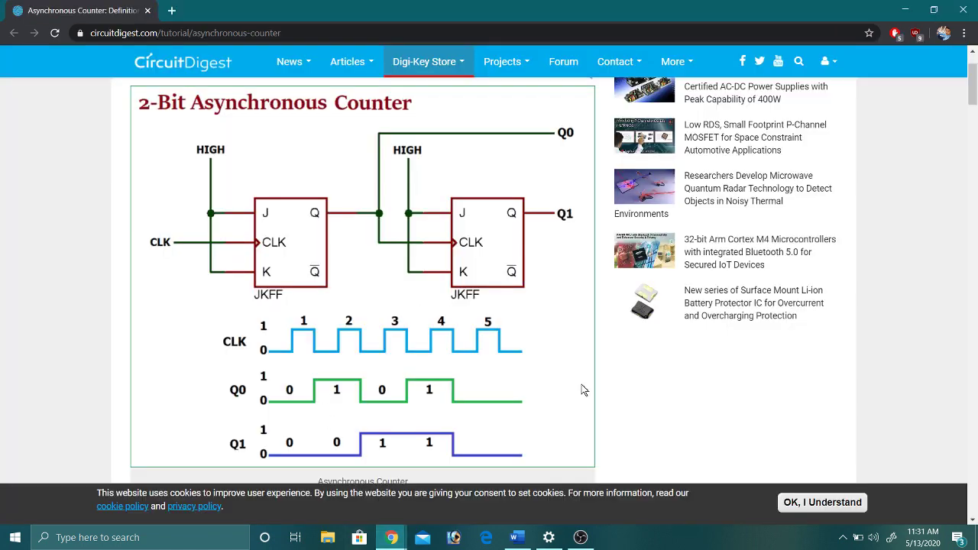
pyautogui.moveTo(646, 409); pyautogui.dragTo(650, 404)
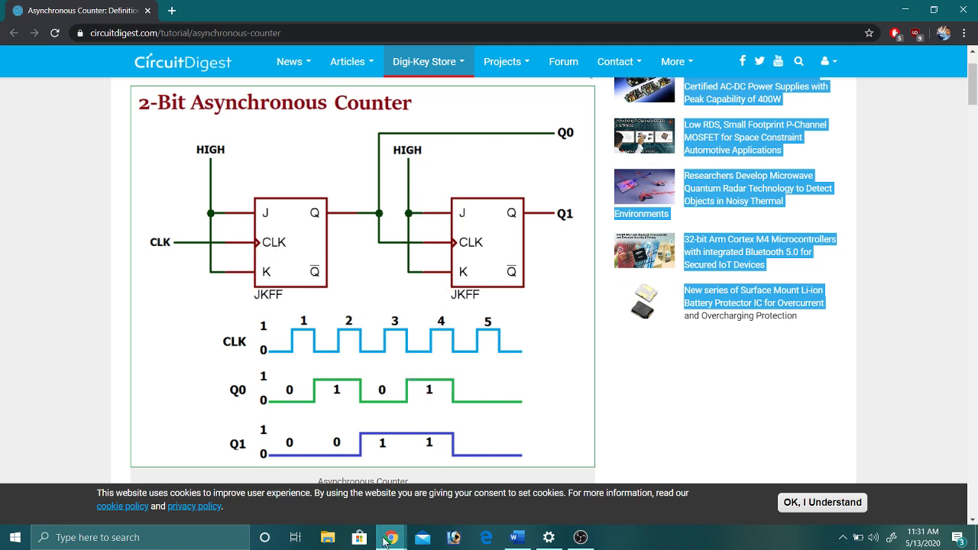
pyautogui.moveTo(386, 541)
pyautogui.click(262, 482)
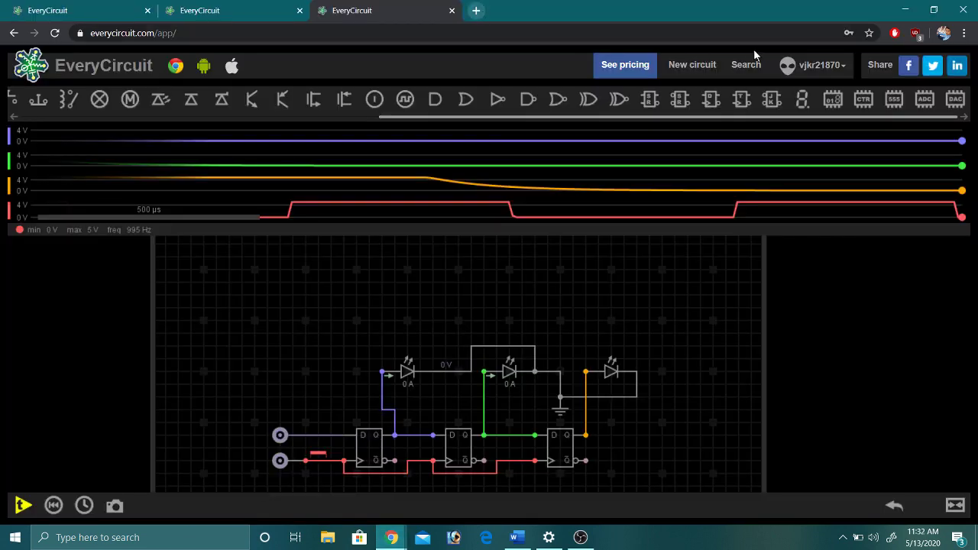
# Step: Open everycircuit.com/app in a new browser tab, keeping the shift register circuit, and expand the blank workspace to full width
pyautogui.click(699, 65)
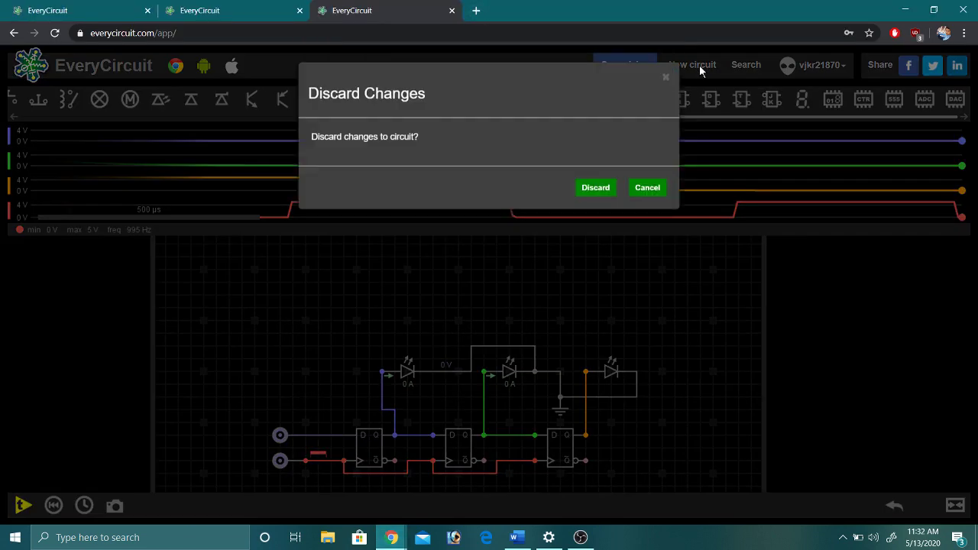
pyautogui.click(635, 194)
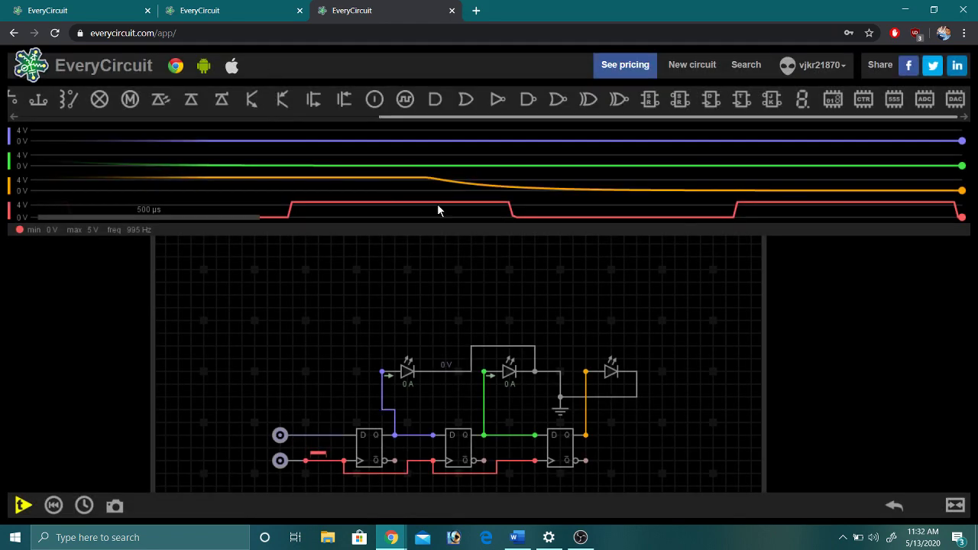
pyautogui.click(476, 11)
pyautogui.write('eve')
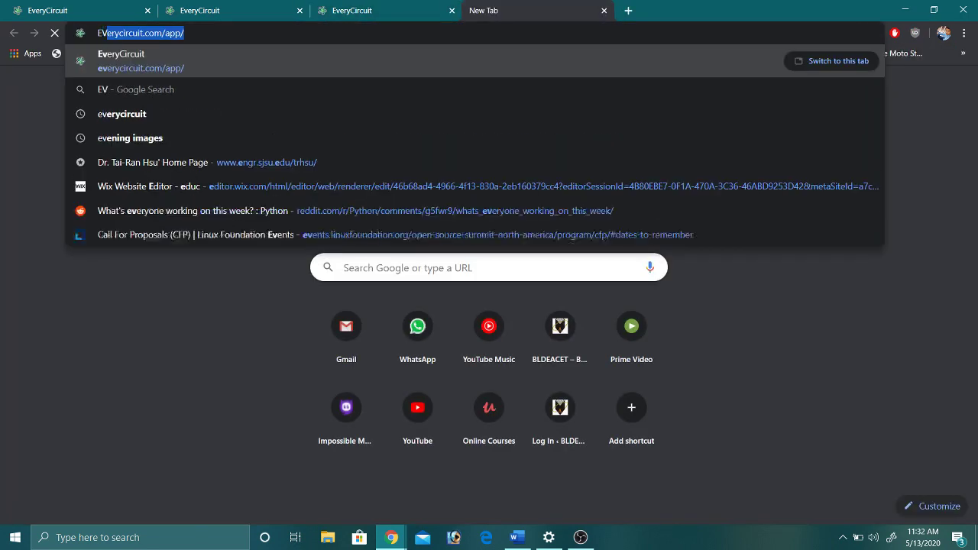
pyautogui.press('Return')
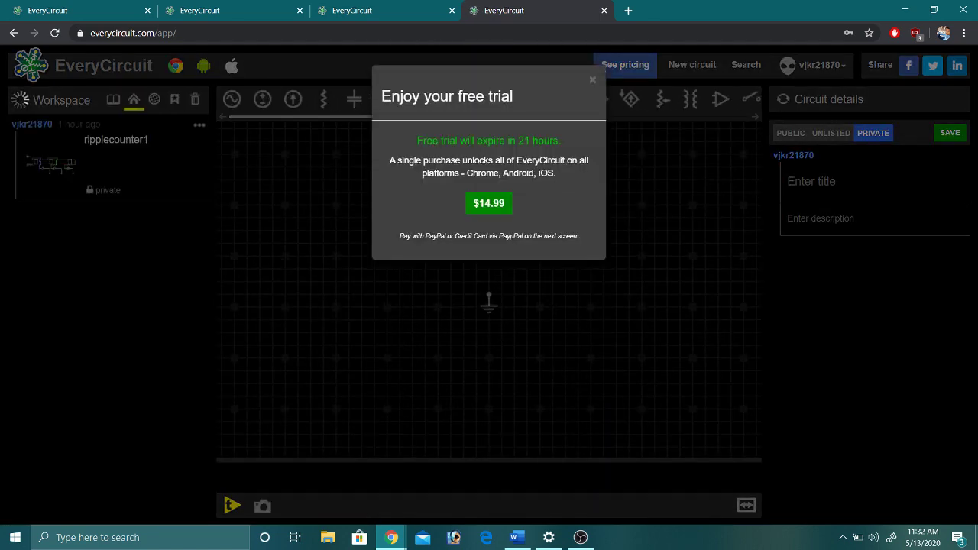
pyautogui.click(592, 81)
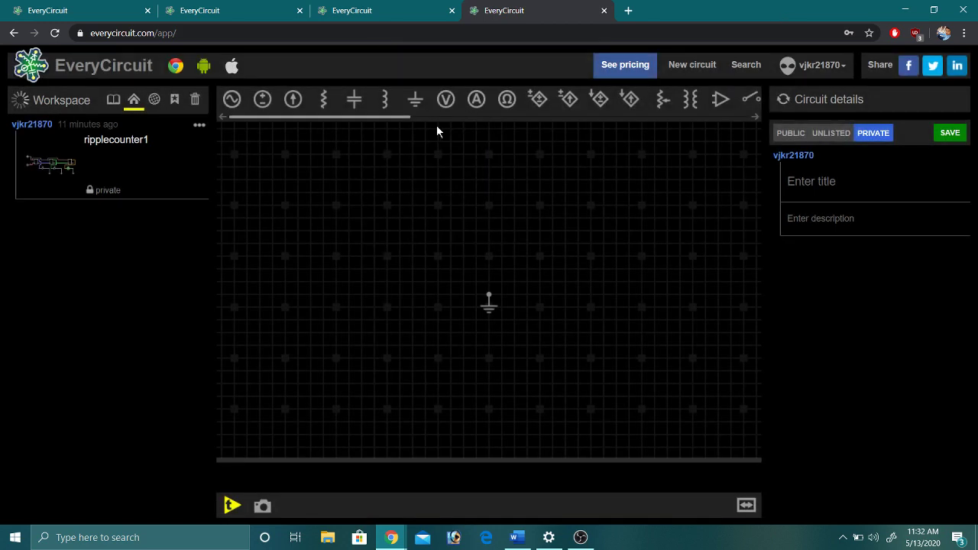
pyautogui.click(746, 505)
# Step: Place two T flip-flops side by side mid-canvas and move the ground symbol below the gap between them
pyautogui.moveTo(460, 123); pyautogui.dragTo(845, 123)
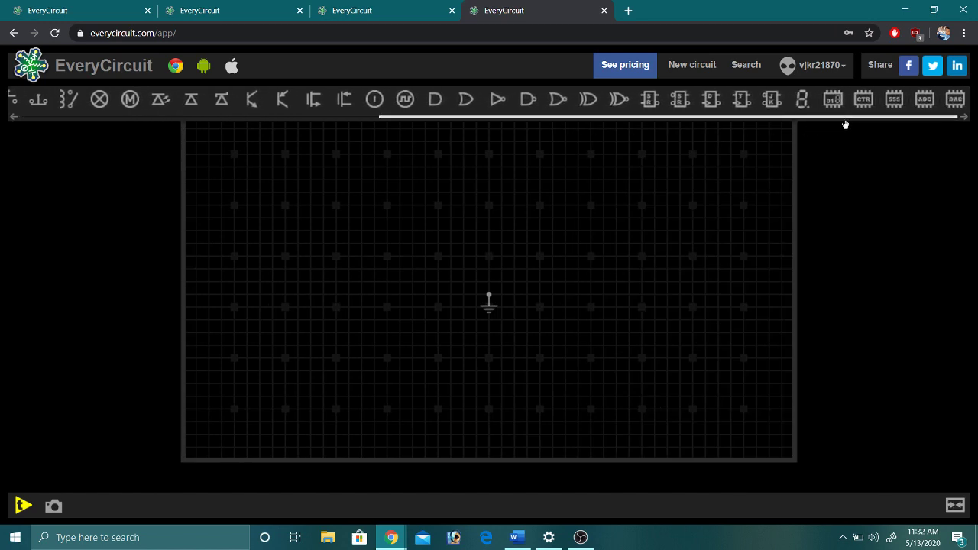
pyautogui.click(743, 102)
pyautogui.moveTo(206, 160); pyautogui.dragTo(383, 306)
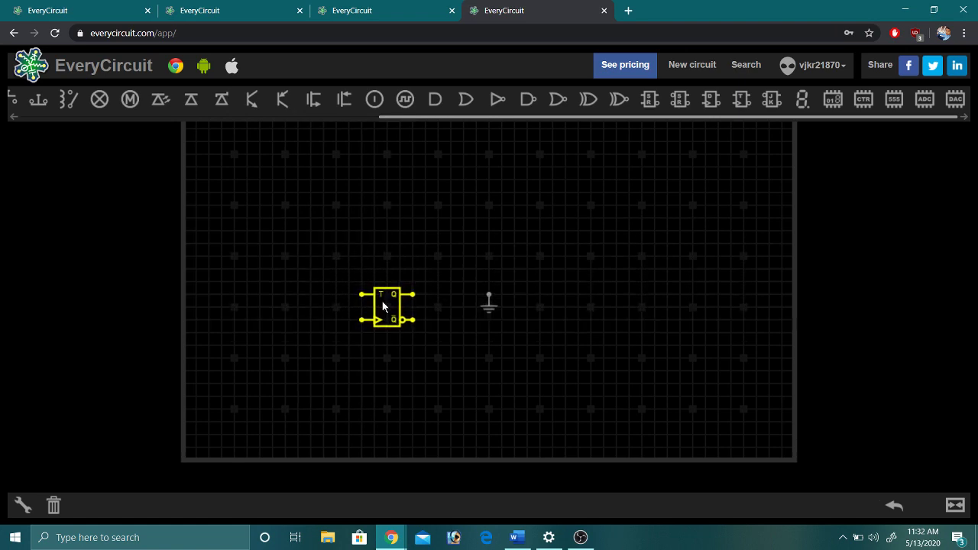
pyautogui.moveTo(489, 311); pyautogui.dragTo(476, 400)
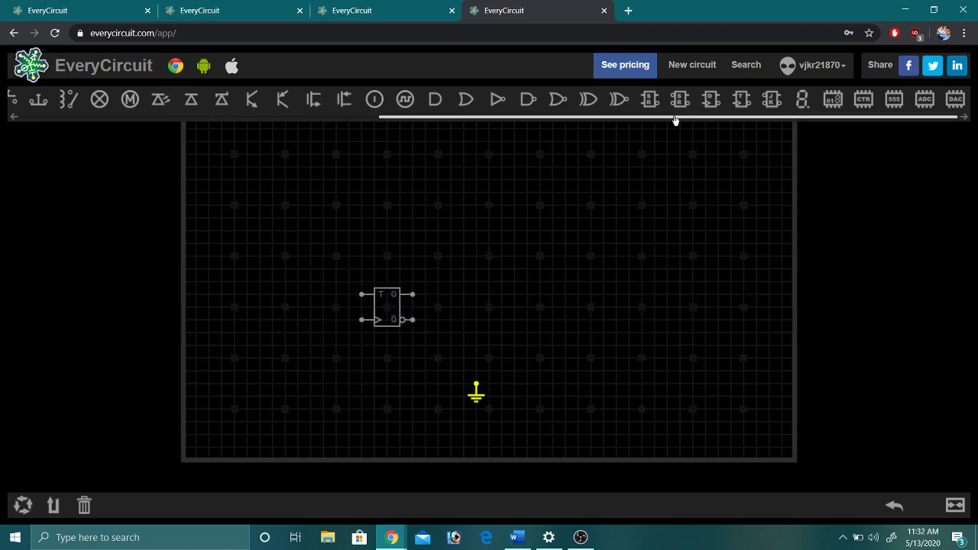
pyautogui.click(741, 99)
pyautogui.moveTo(230, 158); pyautogui.dragTo(510, 310)
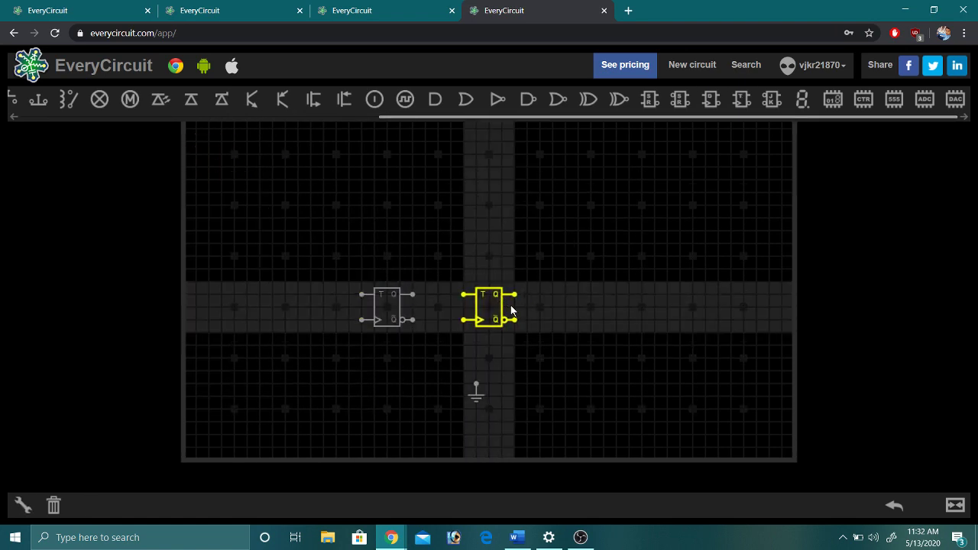
pyautogui.moveTo(474, 397); pyautogui.dragTo(450, 397)
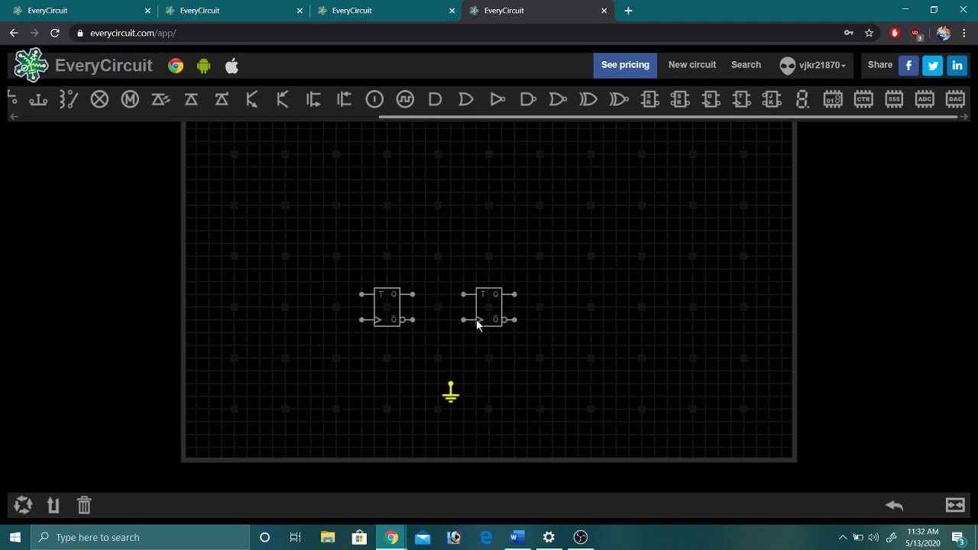
# Step: Add a third T flip-flop to the evenly spaced row and wire each Q output to the next flip-flop's clock input
pyautogui.moveTo(478, 321)
pyautogui.mouseDown()
pyautogui.moveTo(495, 323)
pyautogui.moveTo(487, 321)
pyautogui.mouseUp()
pyautogui.click(742, 101)
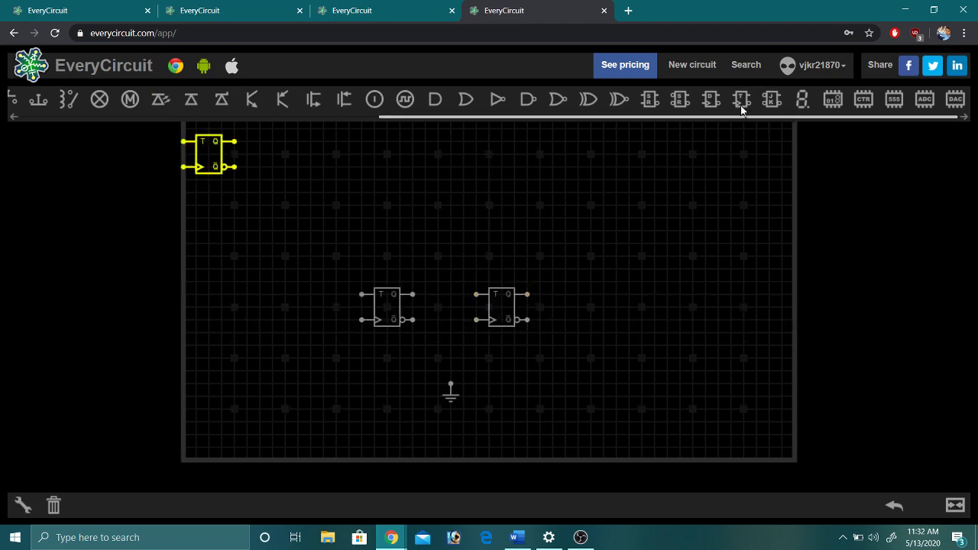
pyautogui.moveTo(212, 153); pyautogui.dragTo(632, 306)
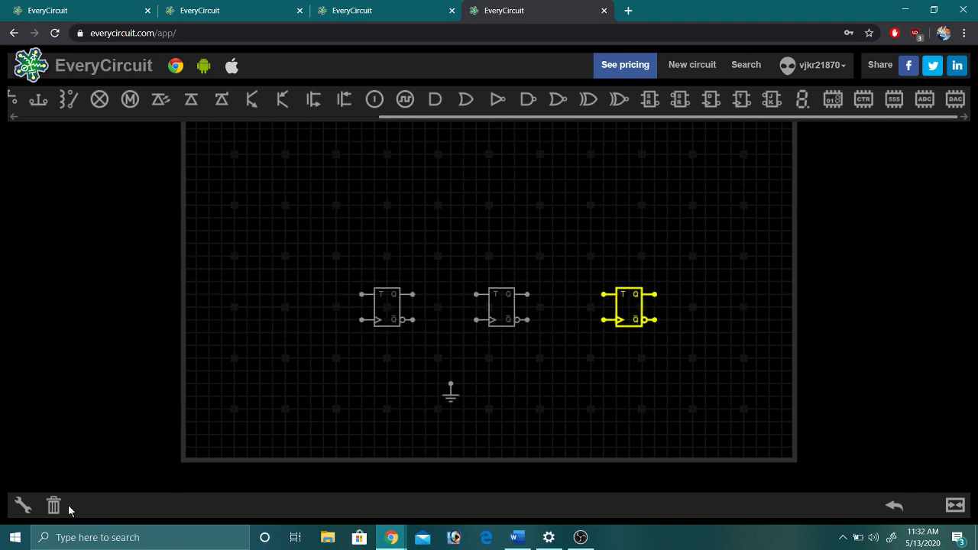
pyautogui.moveTo(412, 295); pyautogui.dragTo(531, 298)
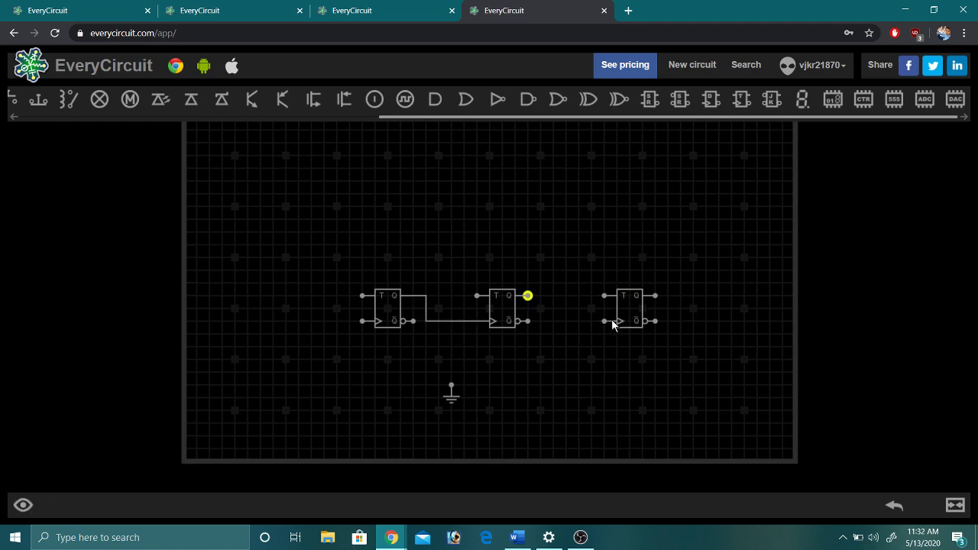
pyautogui.moveTo(605, 321); pyautogui.dragTo(605, 321)
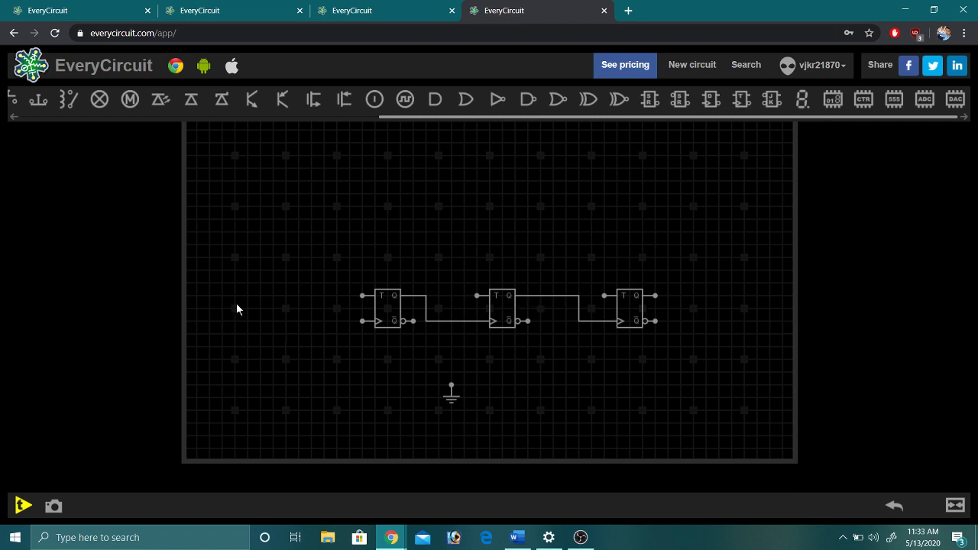
# Step: Place a logic source above the first flip-flop and wire it to the T inputs of all three flip-flops
pyautogui.click(374, 99)
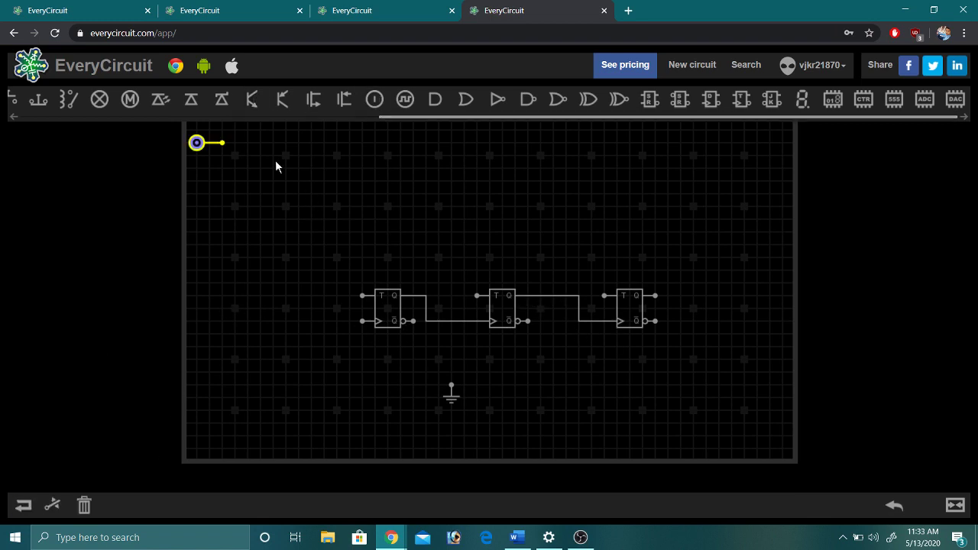
pyautogui.moveTo(202, 148); pyautogui.dragTo(329, 263)
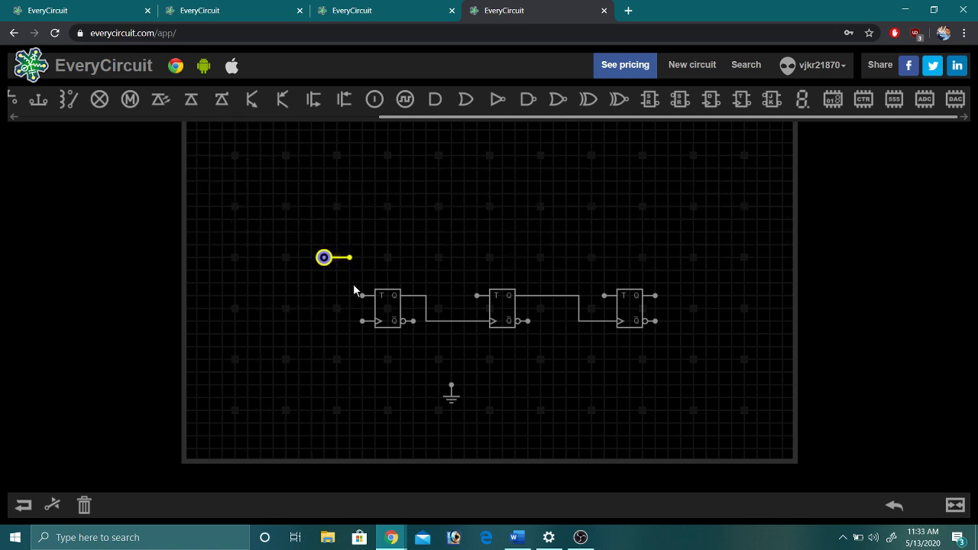
pyautogui.click(363, 296)
pyautogui.click(349, 257)
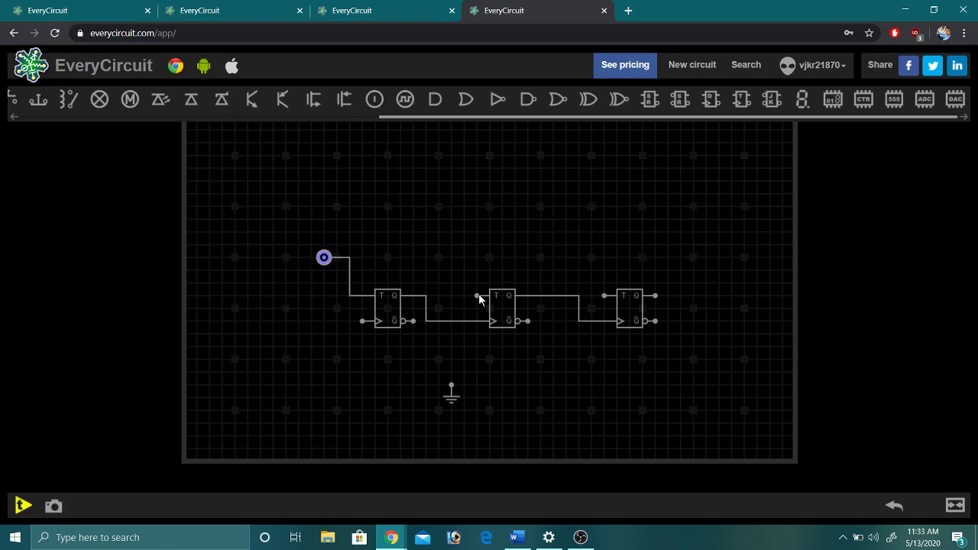
pyautogui.click(477, 295)
pyautogui.click(346, 259)
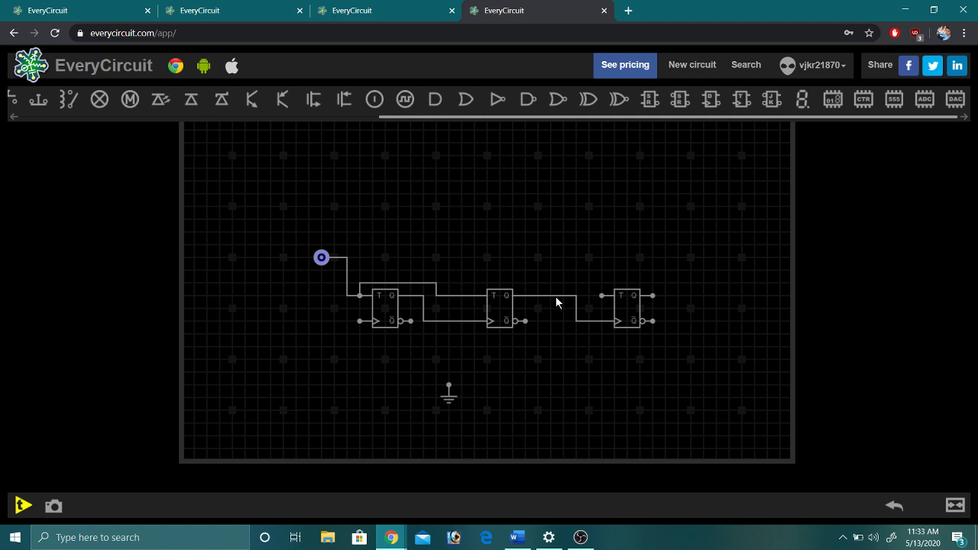
pyautogui.click(602, 295)
pyautogui.click(433, 284)
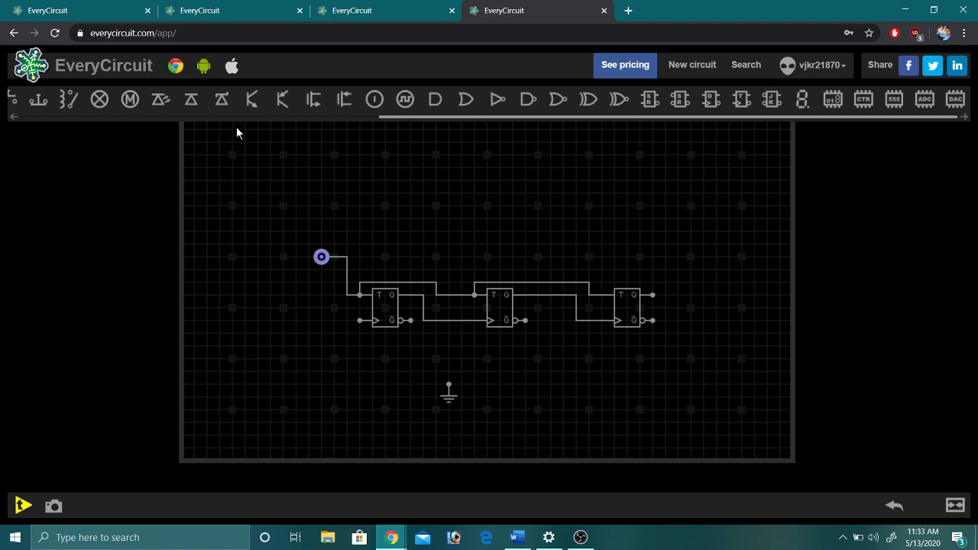
# Step: Place a clock source beside the first flip-flop and wire it to that flip-flop's clock input
pyautogui.click(402, 100)
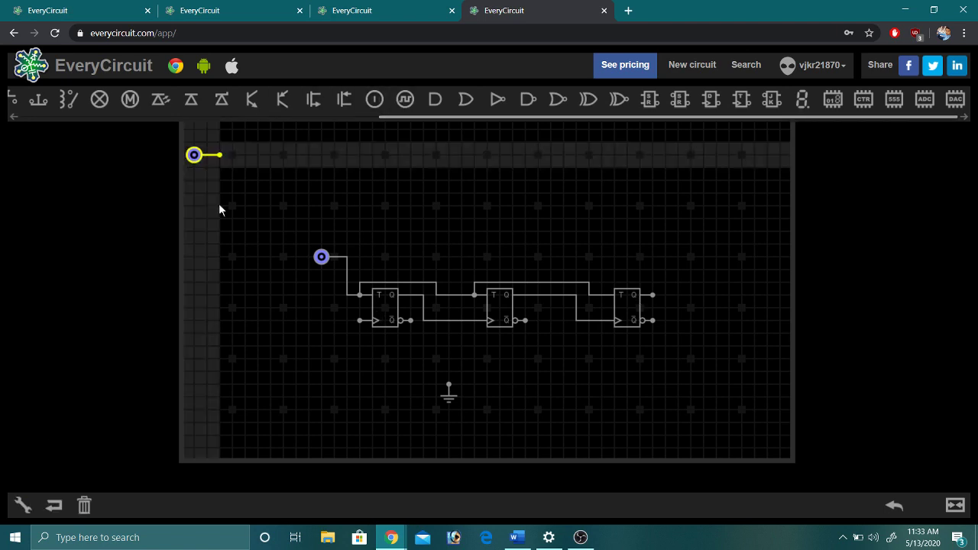
pyautogui.moveTo(219, 207); pyautogui.dragTo(311, 330)
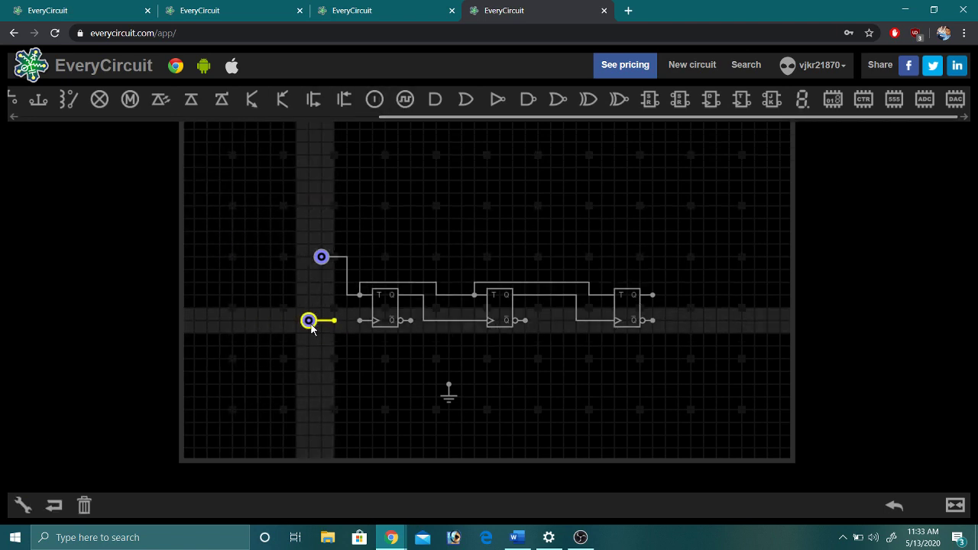
pyautogui.click(344, 327)
pyautogui.click(359, 322)
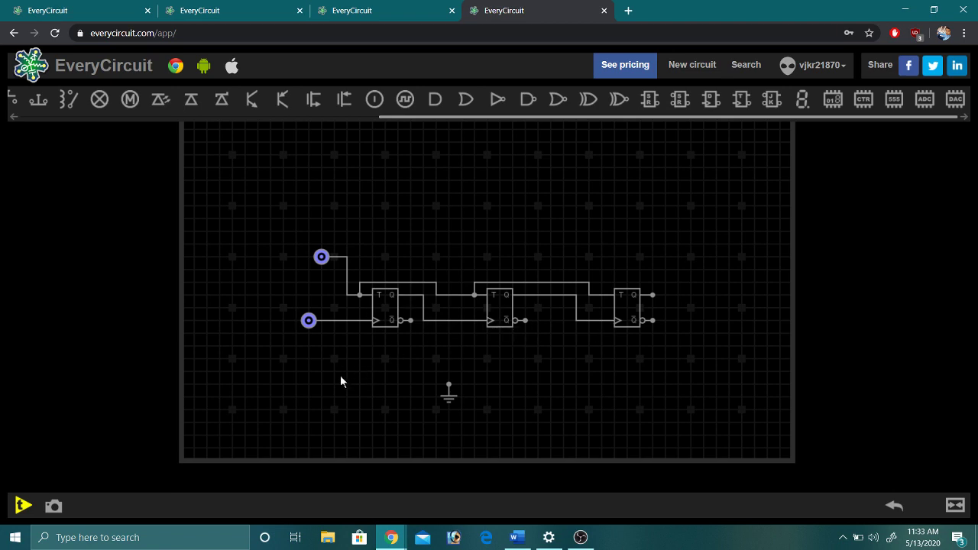
# Step: Toggle the logic source feeding the T inputs to 1
pyautogui.click(323, 258)
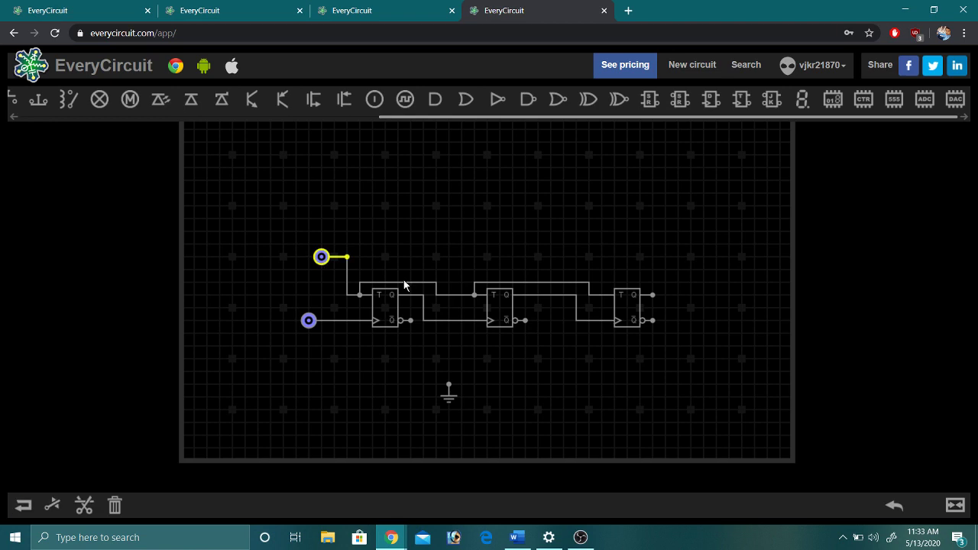
pyautogui.click(49, 510)
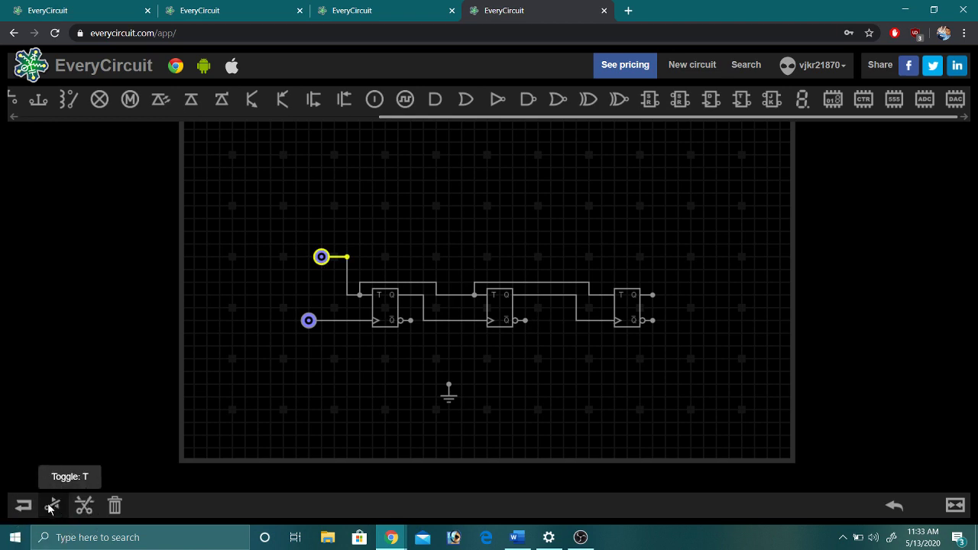
pyautogui.click(50, 510)
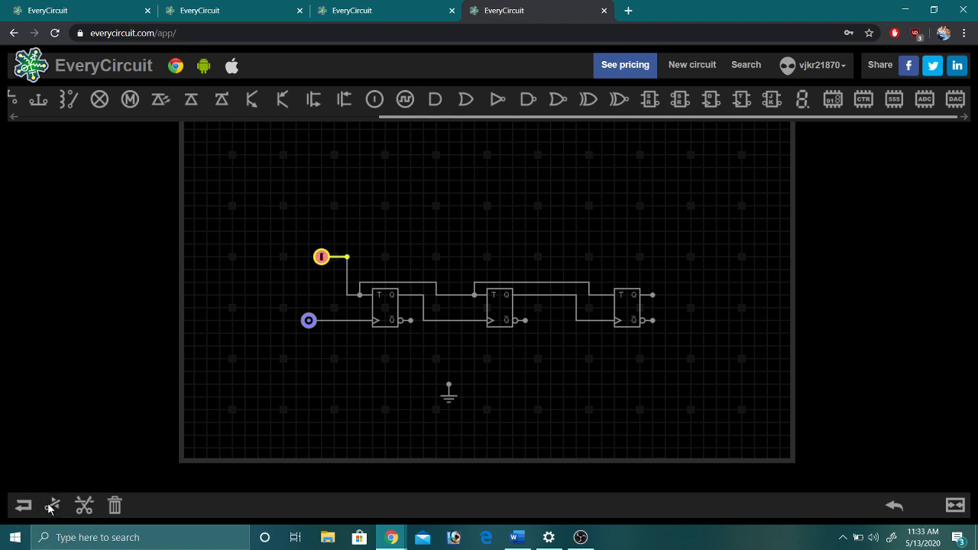
pyautogui.click(300, 388)
# Step: Run the counter simulation, check the CircuitDigest 2-bit asynchronous counter diagram, and return to EveryCircuit
pyautogui.click(310, 321)
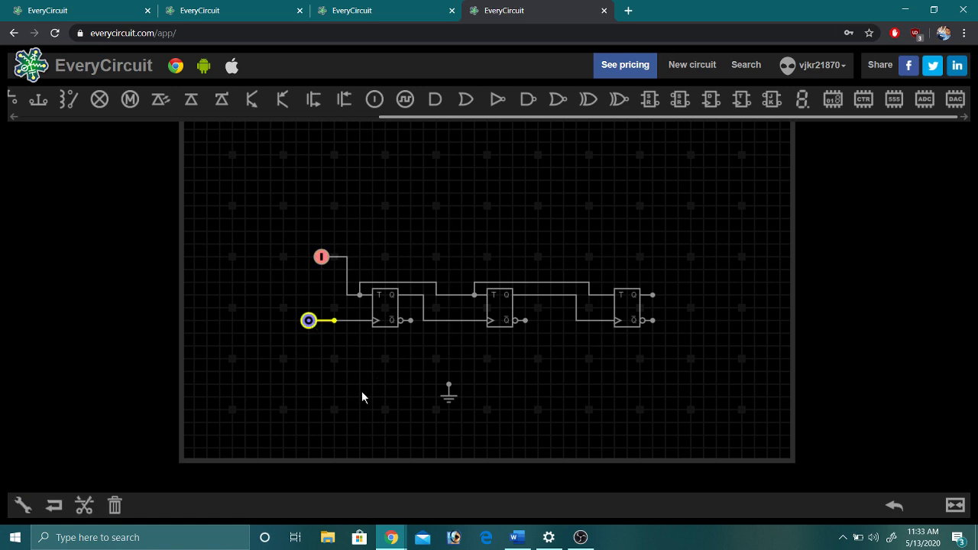
pyautogui.moveTo(362, 392); pyautogui.dragTo(352, 408)
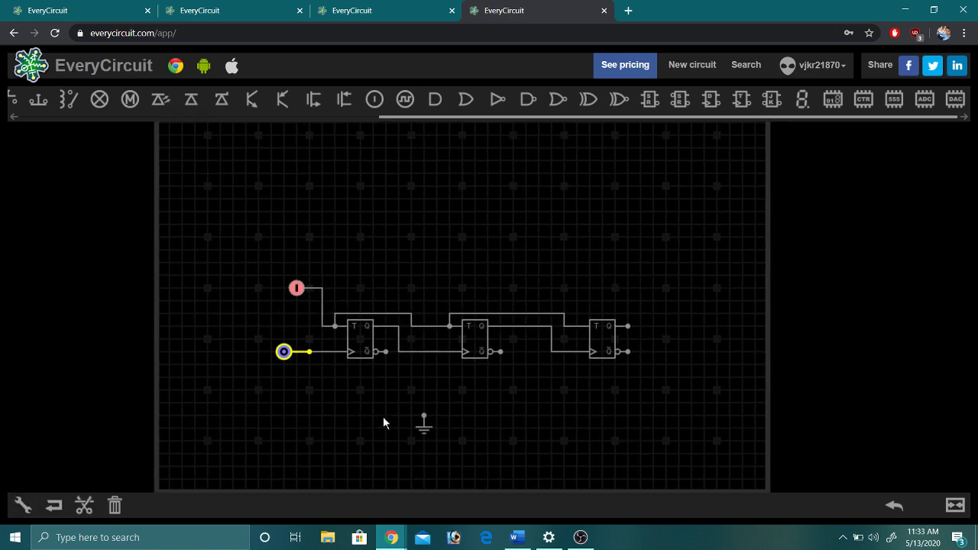
pyautogui.click(362, 403)
pyautogui.click(22, 505)
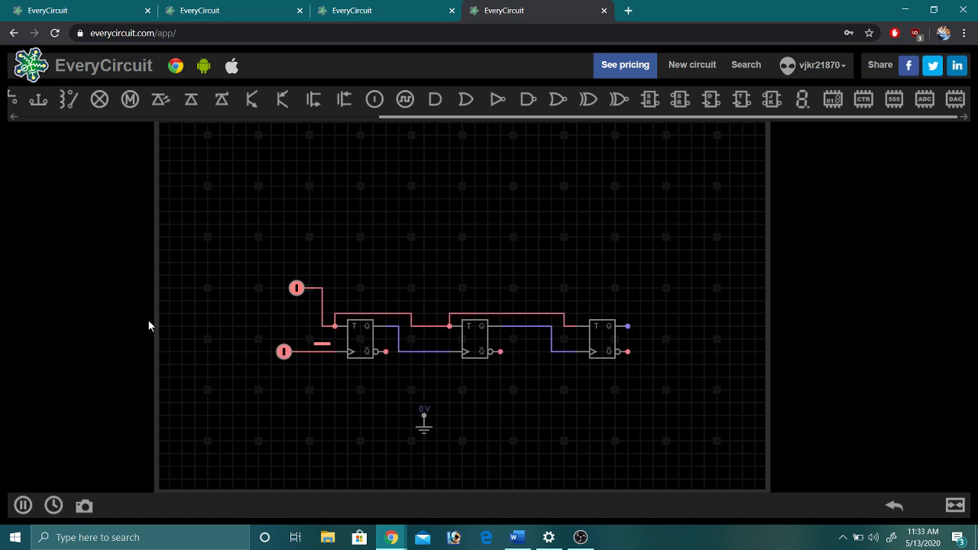
pyautogui.click(283, 351)
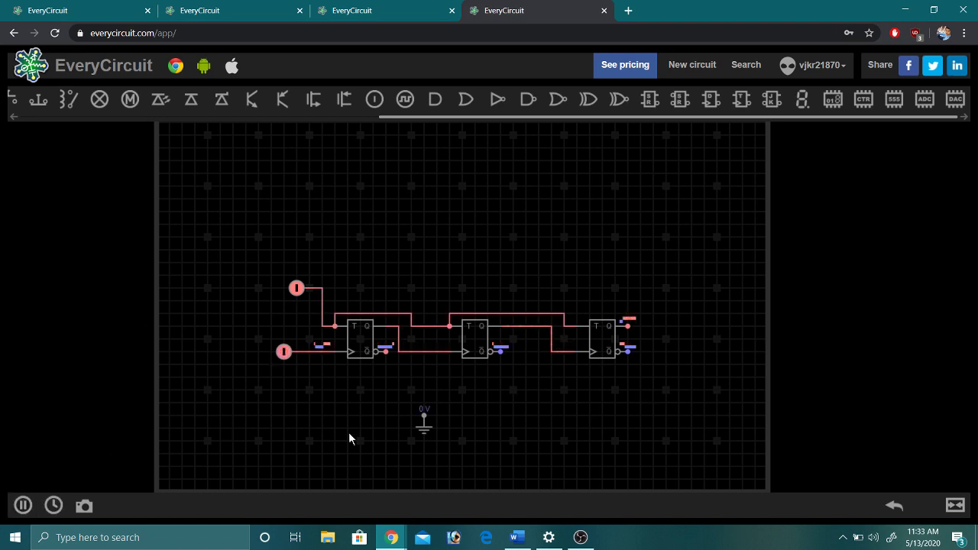
pyautogui.hotkey('alt', 'Tab')
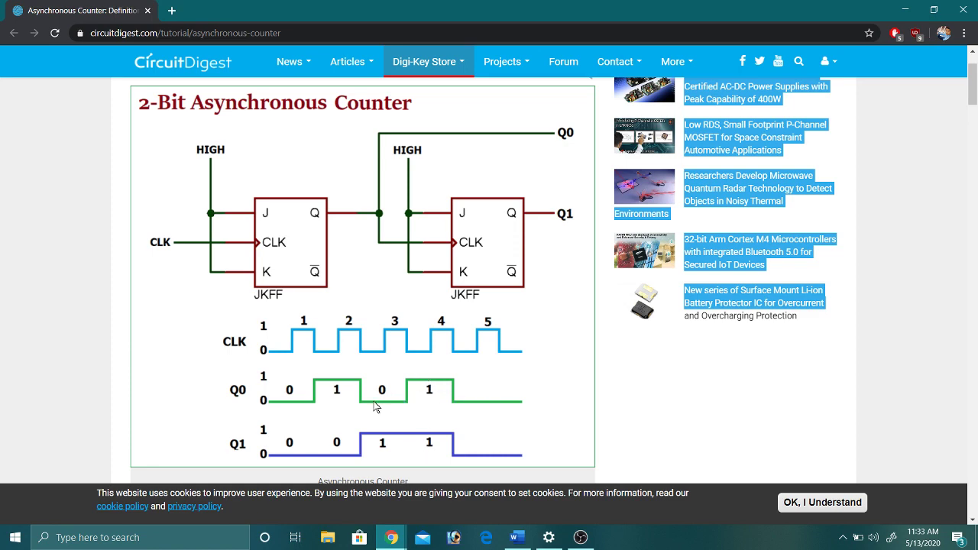
pyautogui.hotkey('alt', 'Tab')
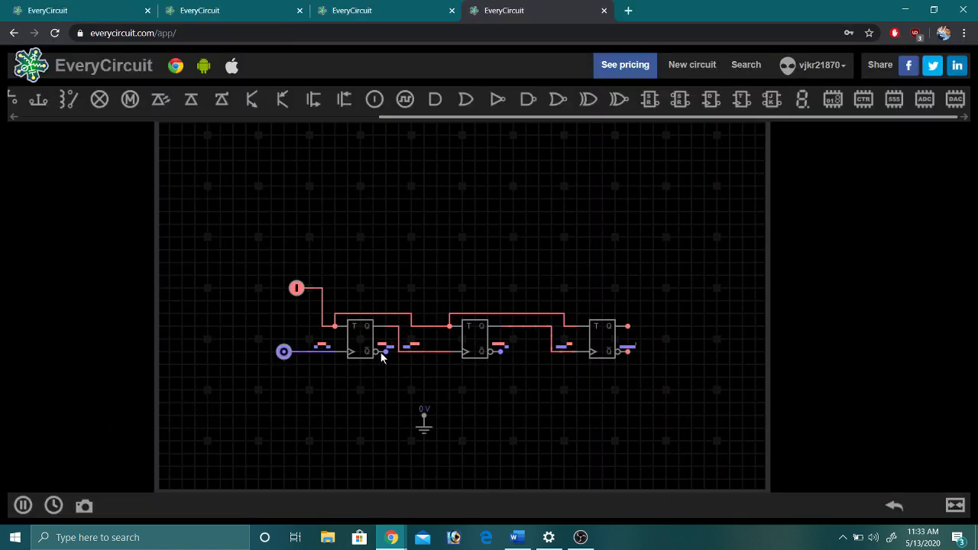
# Step: Plot the Q outputs of the first and second flip-flops as separate traces and compress the time scale to show several cycles
pyautogui.click(403, 351)
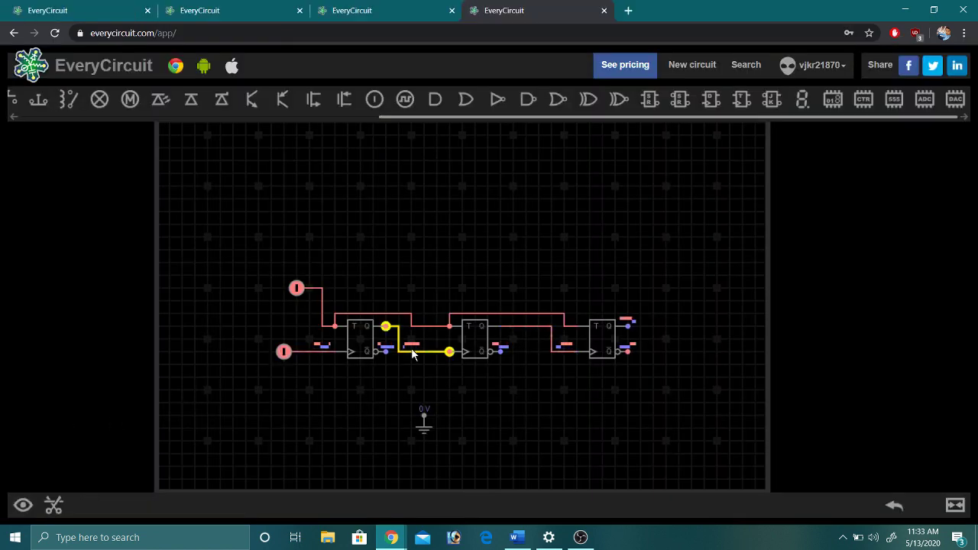
pyautogui.click(23, 506)
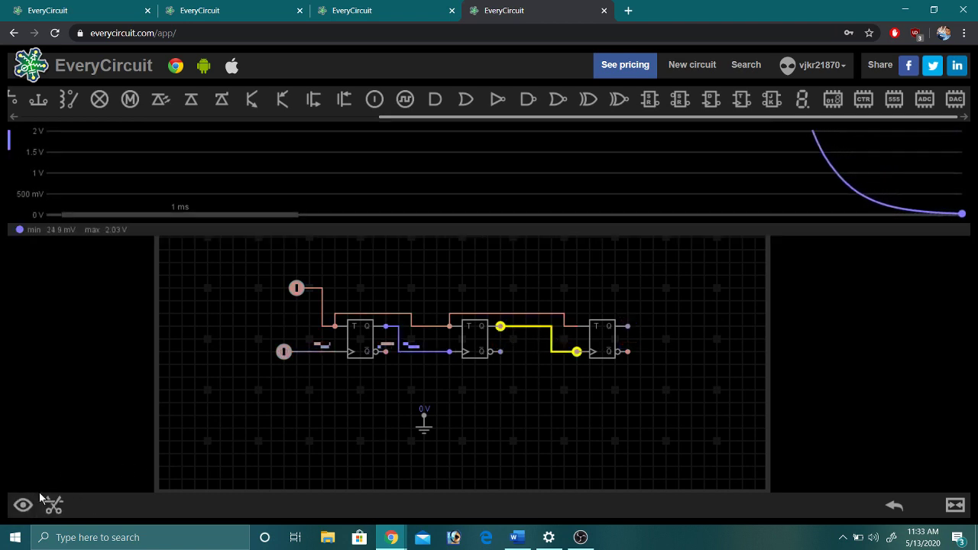
pyautogui.click(26, 505)
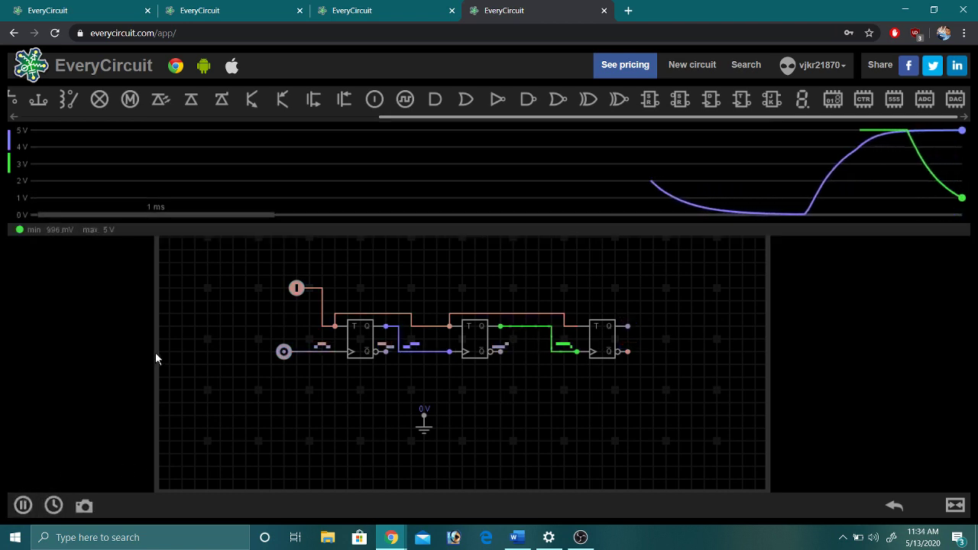
pyautogui.click(749, 219)
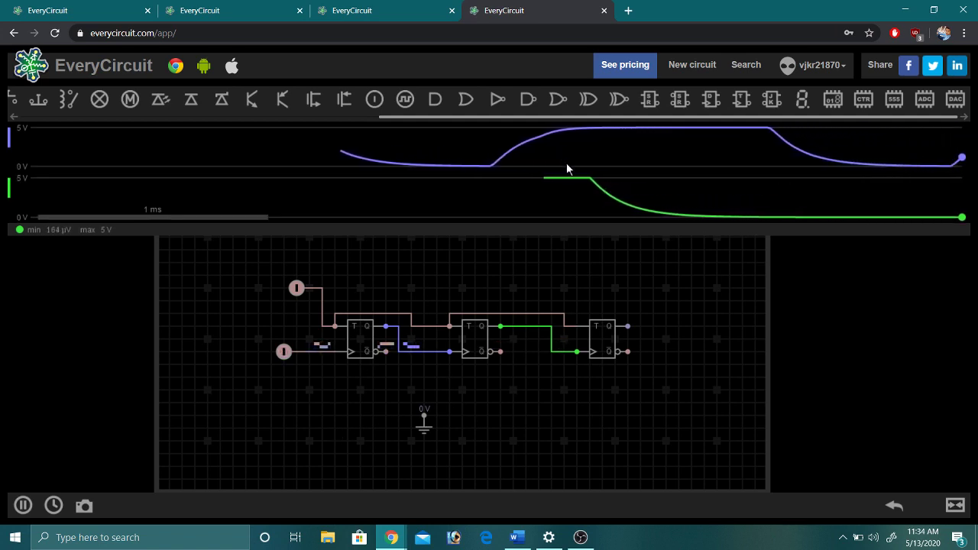
pyautogui.moveTo(566, 163); pyautogui.dragTo(673, 192)
pyautogui.moveTo(578, 195); pyautogui.dragTo(657, 189)
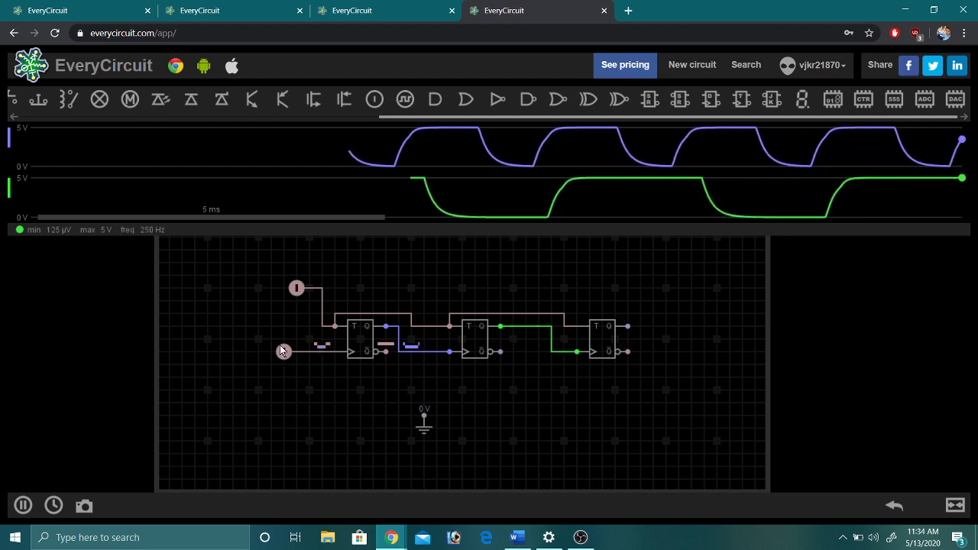
# Step: Pause the simulation and examine the high and low phases of the two Q waveforms
pyautogui.click(24, 505)
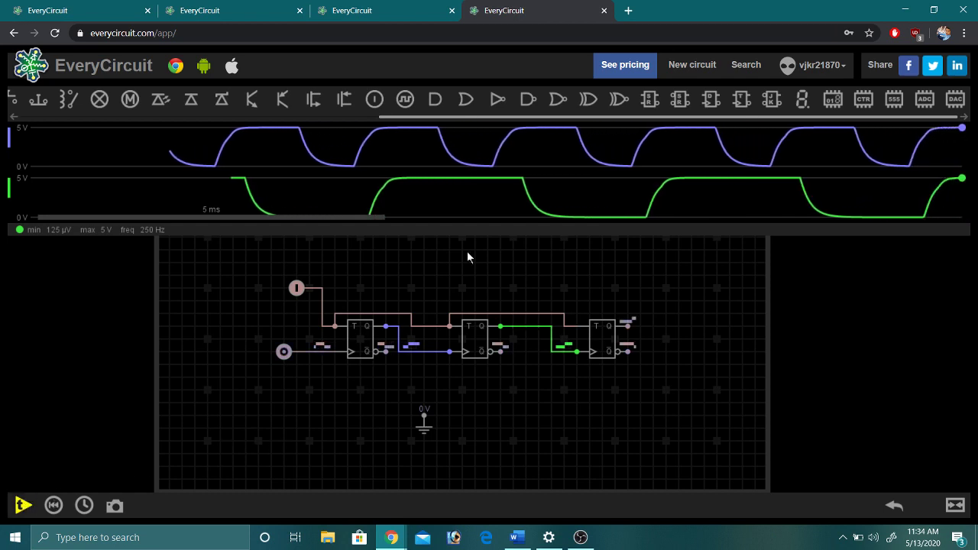
pyautogui.click(599, 219)
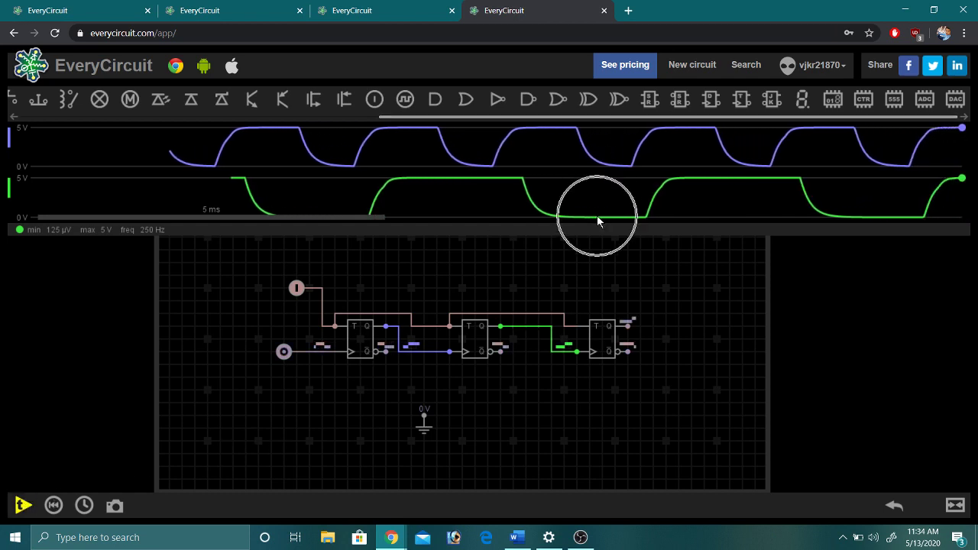
pyautogui.click(623, 150)
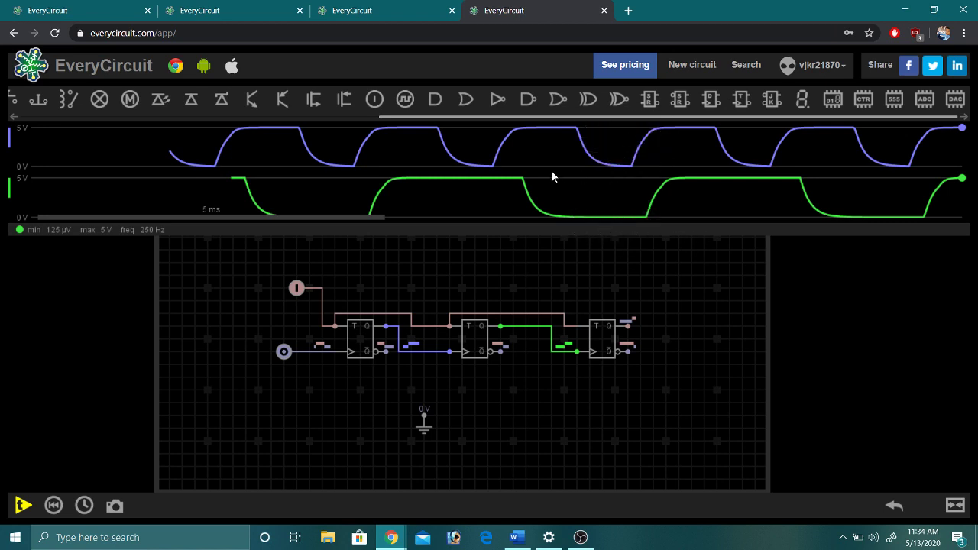
pyautogui.click(555, 210)
pyautogui.click(481, 192)
# Step: Compare the paused waveforms with the CircuitDigest timing diagram, and inspect the first flip-flop and its clock source in EveryCircuit
pyautogui.hotkey('alt', 'Tab')
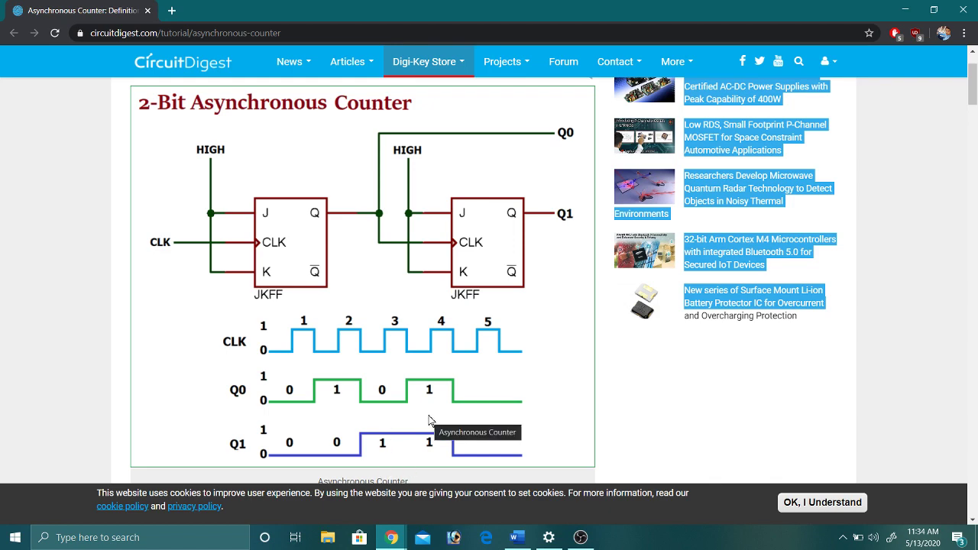
pyautogui.hotkey('alt', 'Tab')
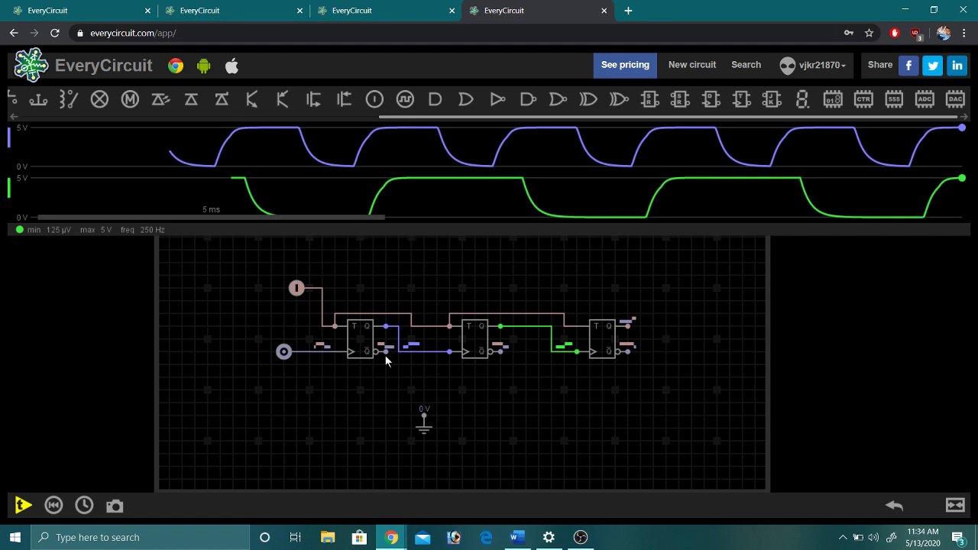
pyautogui.hotkey('alt', 'Tab')
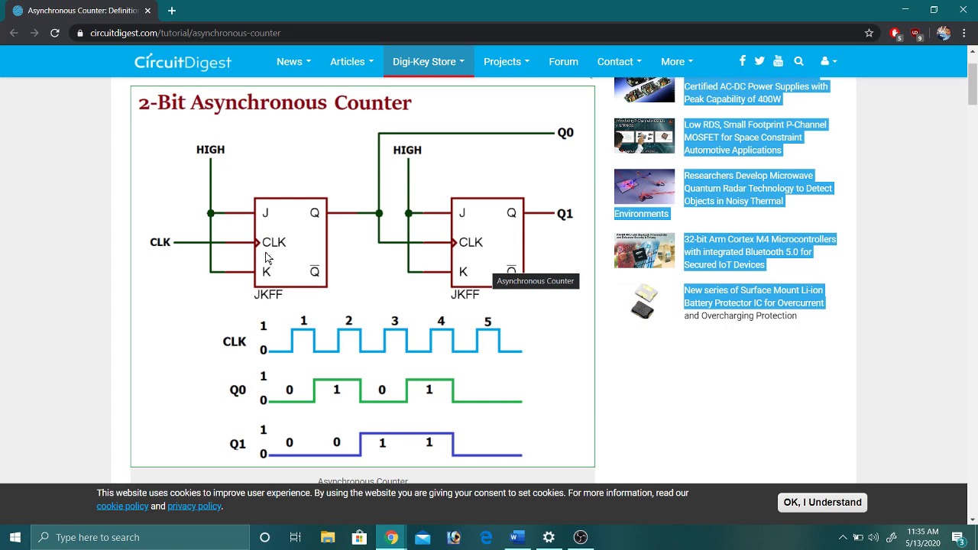
pyautogui.hotkey('alt', 'Tab')
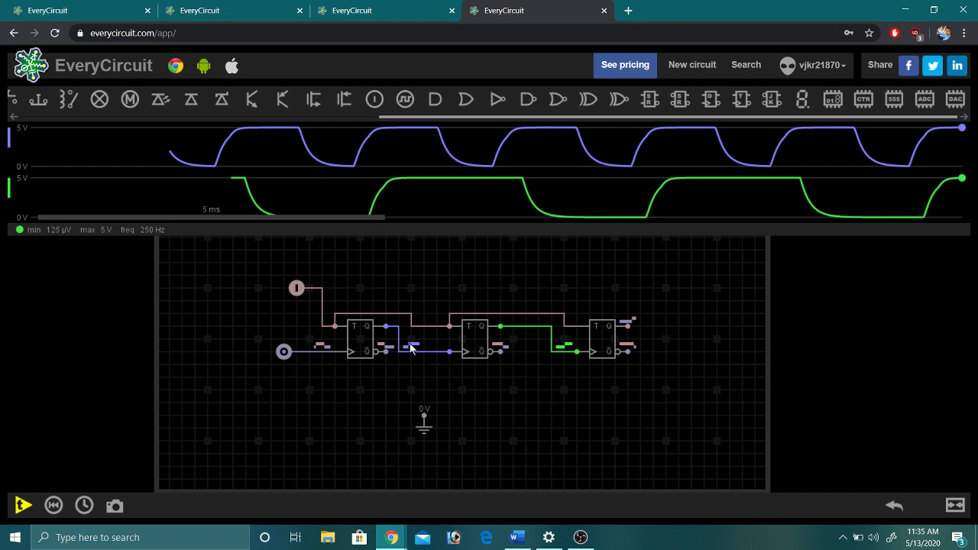
pyautogui.click(360, 349)
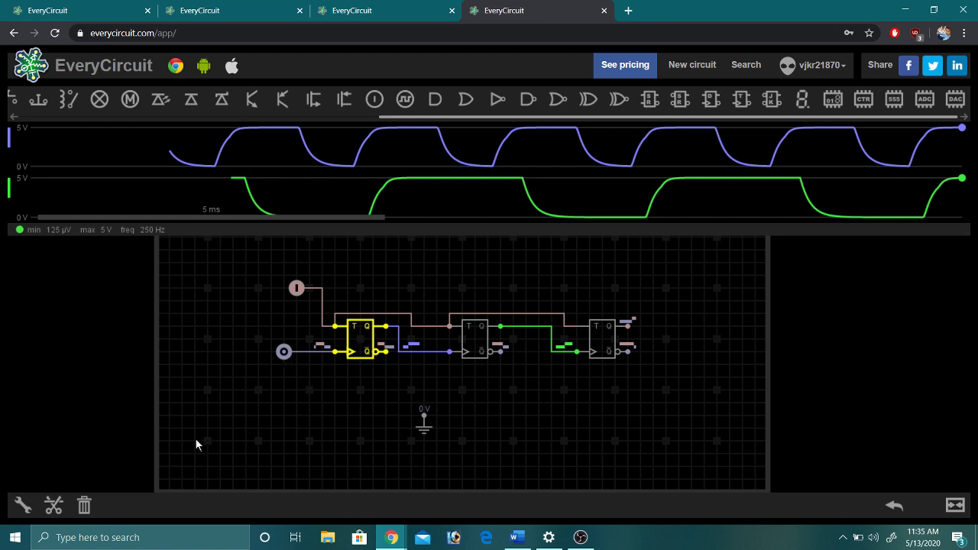
pyautogui.click(287, 351)
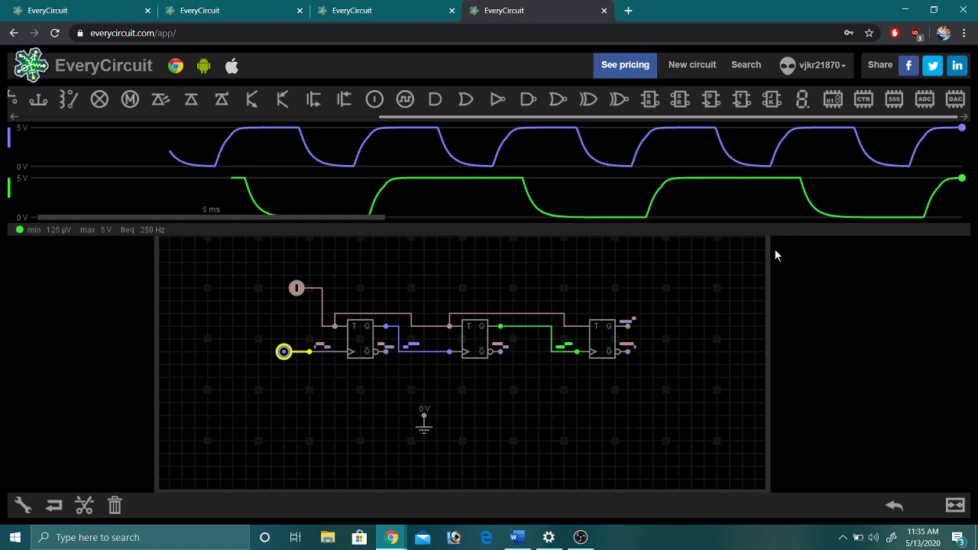
# Step: Hide the Q output waveforms of the second and first flip-flops
pyautogui.click(366, 398)
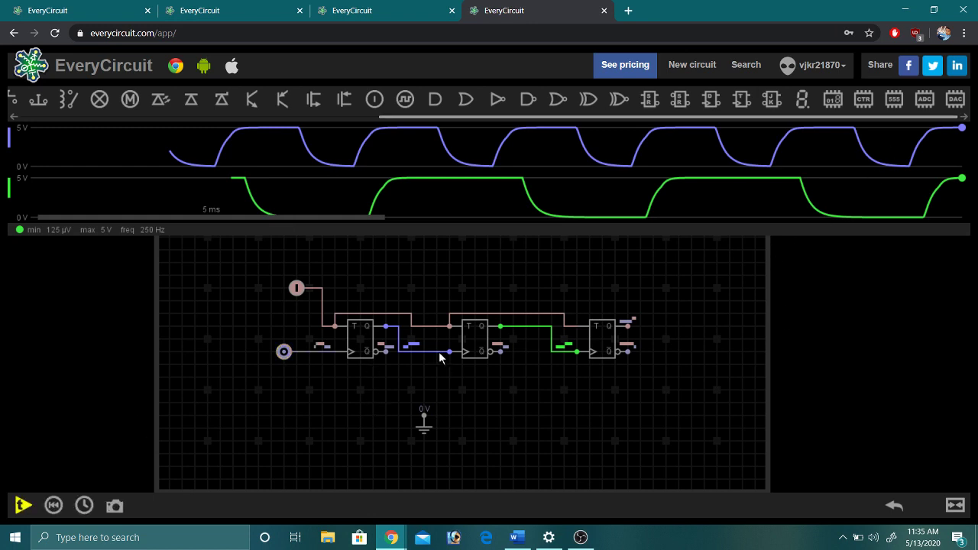
pyautogui.click(501, 328)
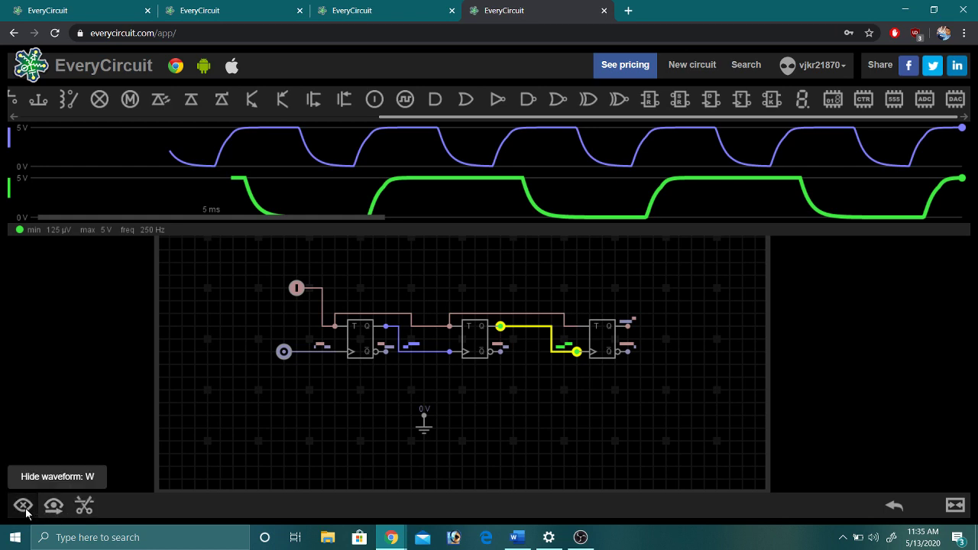
pyautogui.click(22, 505)
pyautogui.click(401, 352)
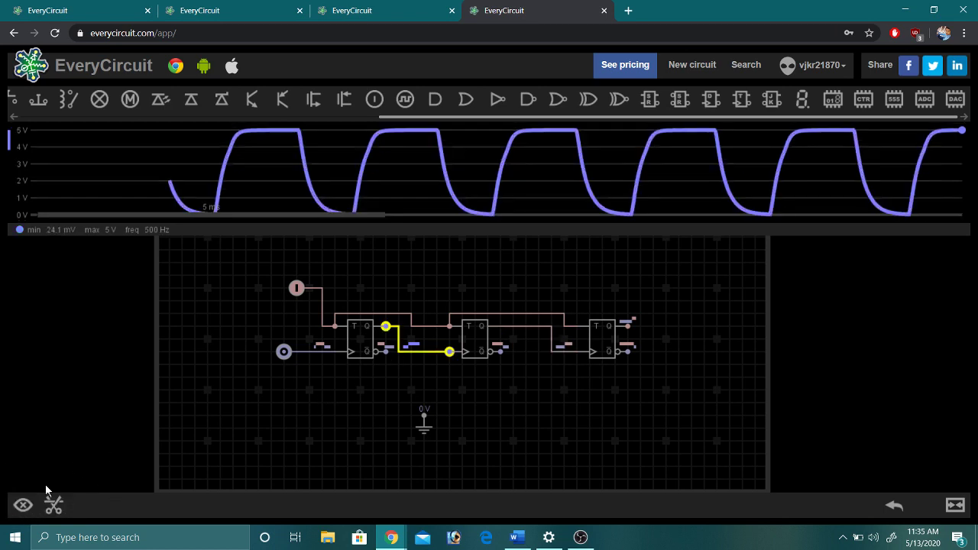
pyautogui.click(23, 505)
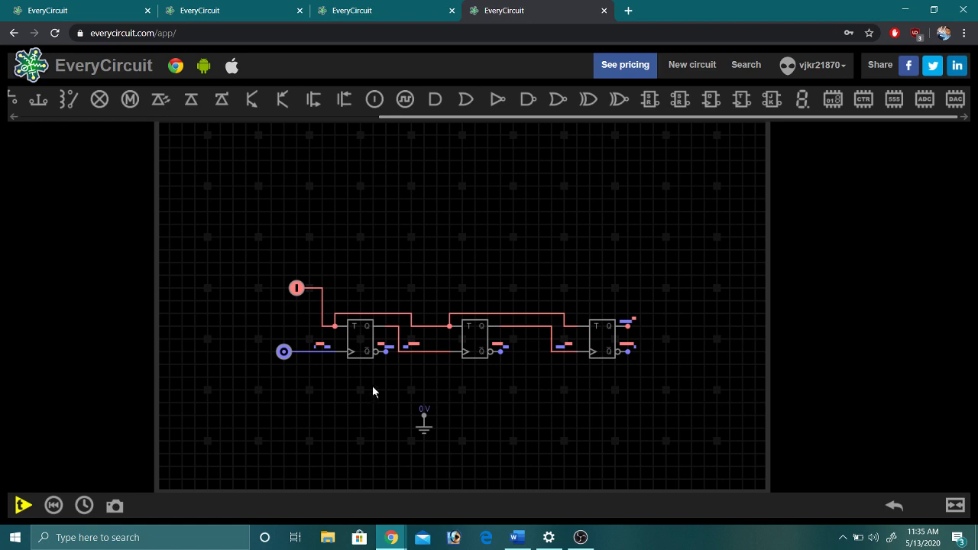
# Step: Resume the simulation and plot the inverted Q outputs of all three T flip-flops
pyautogui.click(23, 505)
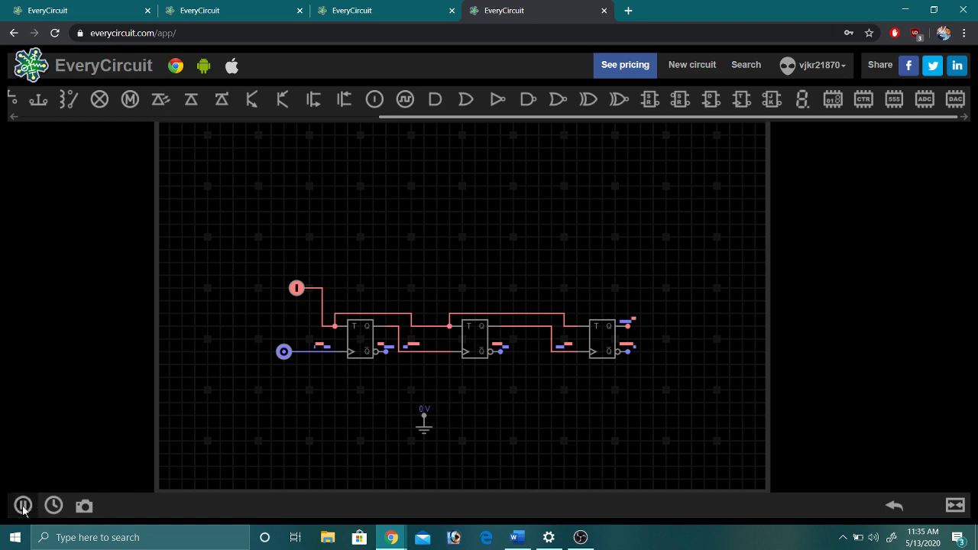
pyautogui.click(385, 353)
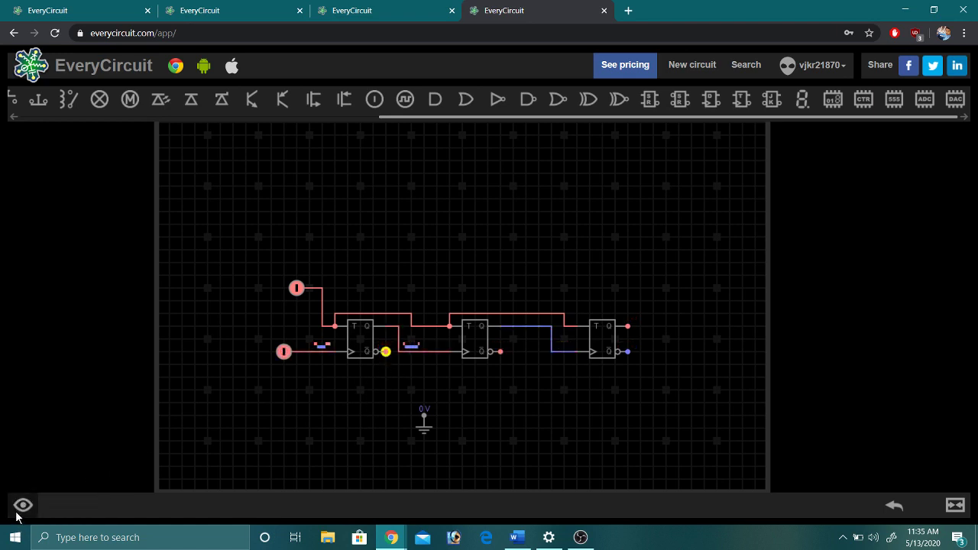
pyautogui.click(23, 505)
pyautogui.click(499, 352)
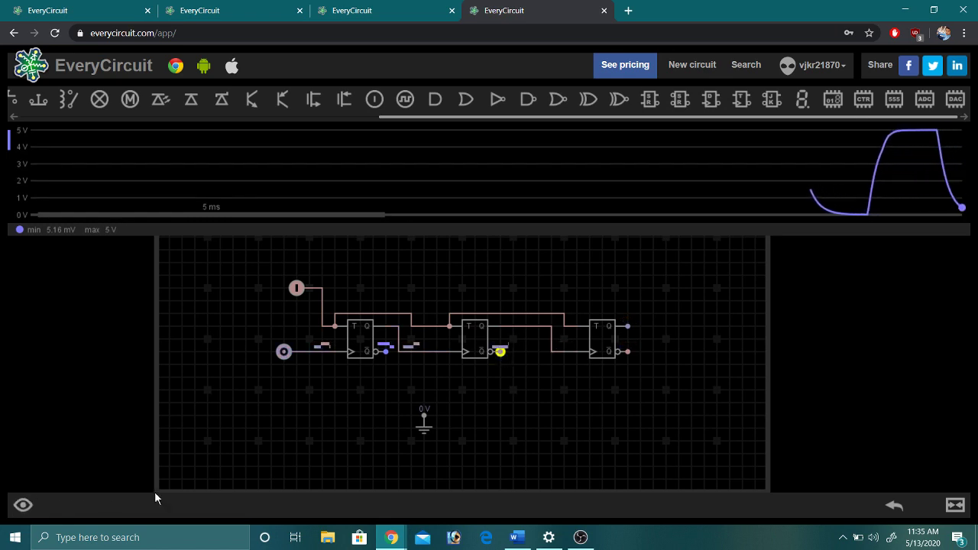
pyautogui.click(23, 505)
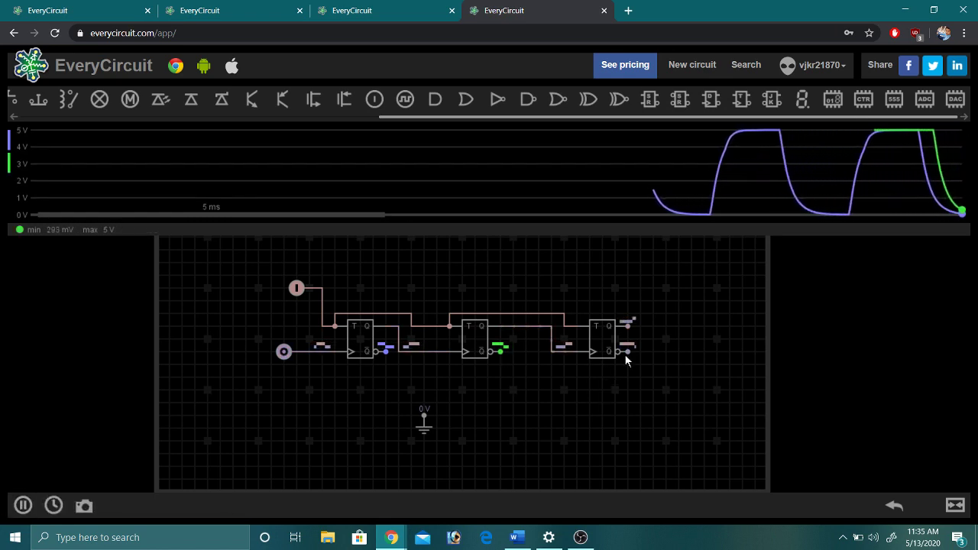
pyautogui.click(625, 352)
pyautogui.click(23, 505)
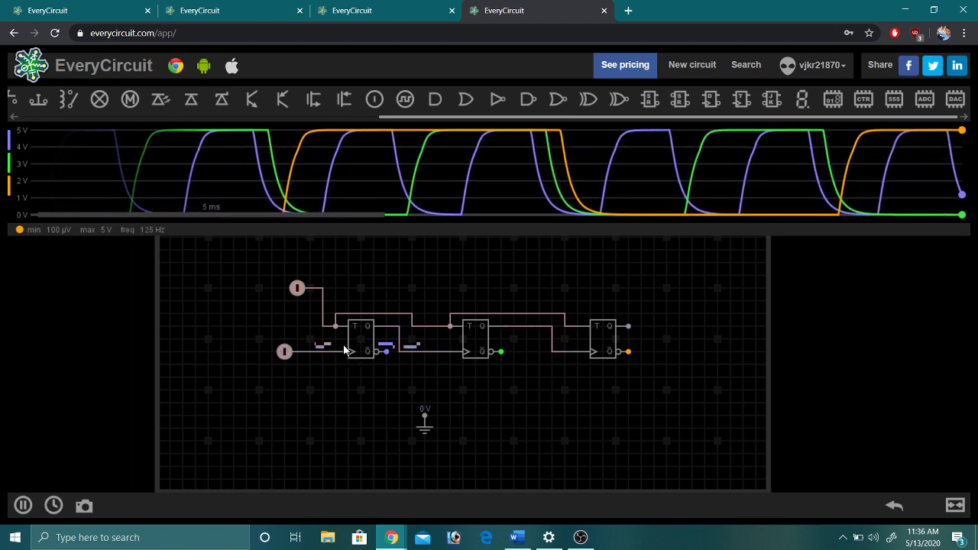
# Step: Split the three inverted-output waveforms into separate traces and compress the time scale to show more cycles
pyautogui.moveTo(558, 411); pyautogui.dragTo(560, 446)
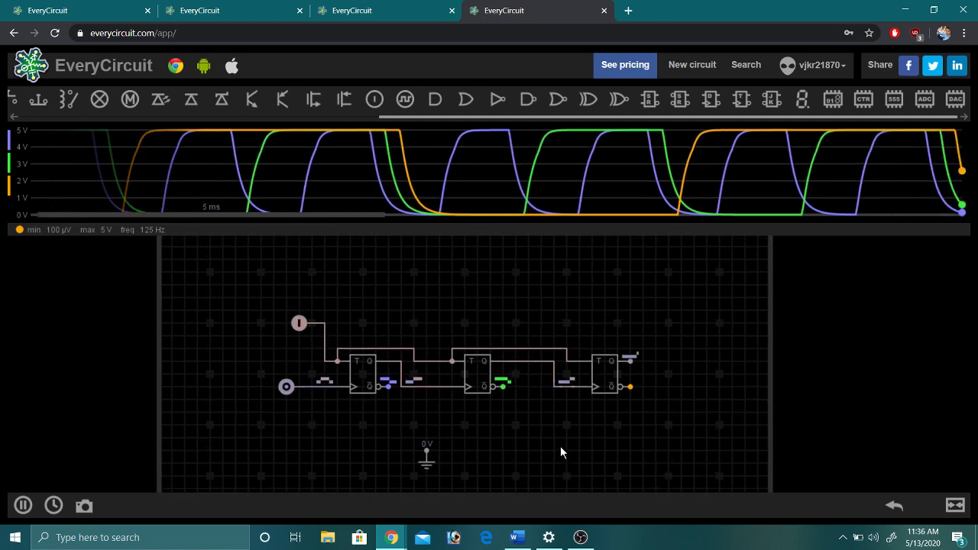
pyautogui.click(634, 201)
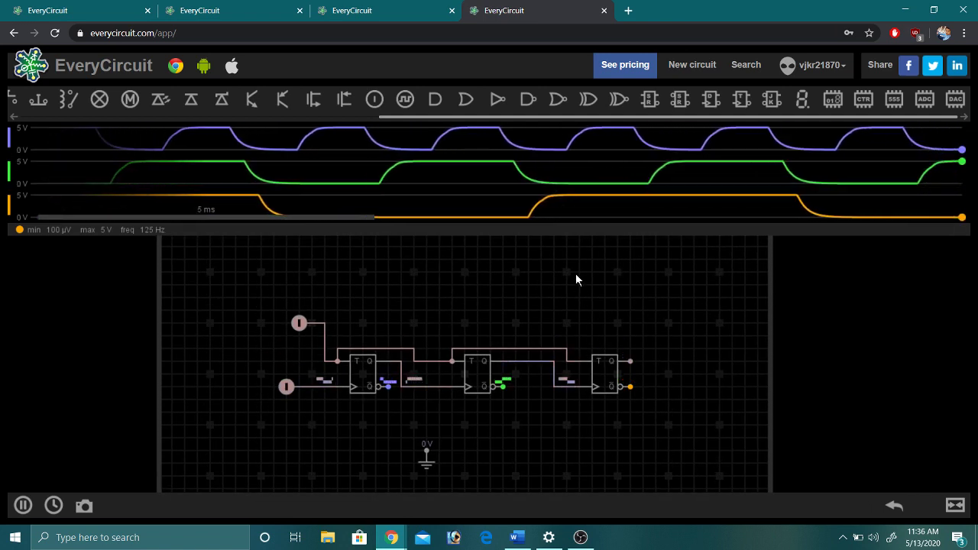
pyautogui.scroll(-2, 594, 174)
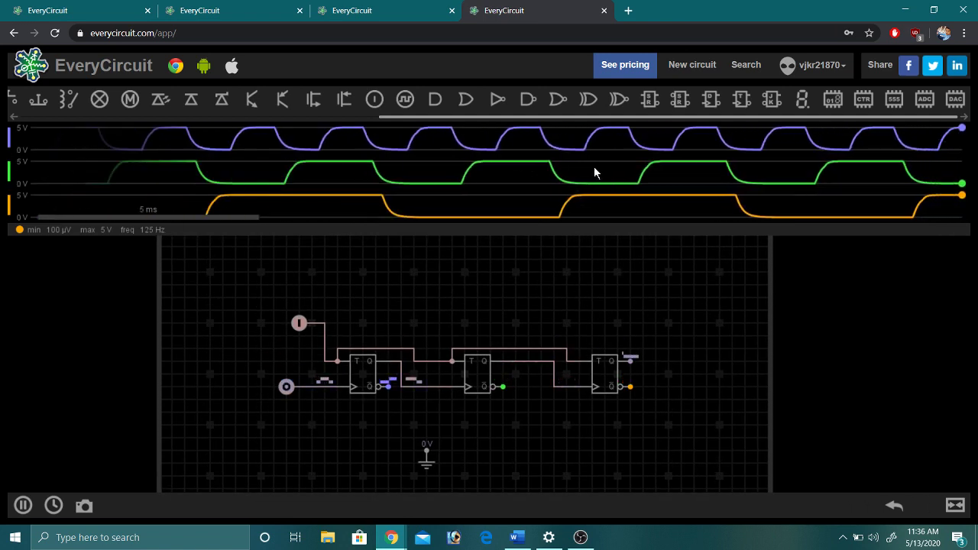
# Step: Pause the simulation and examine the high and low levels of the three inverted outputs at successive count intervals
pyautogui.click(17, 507)
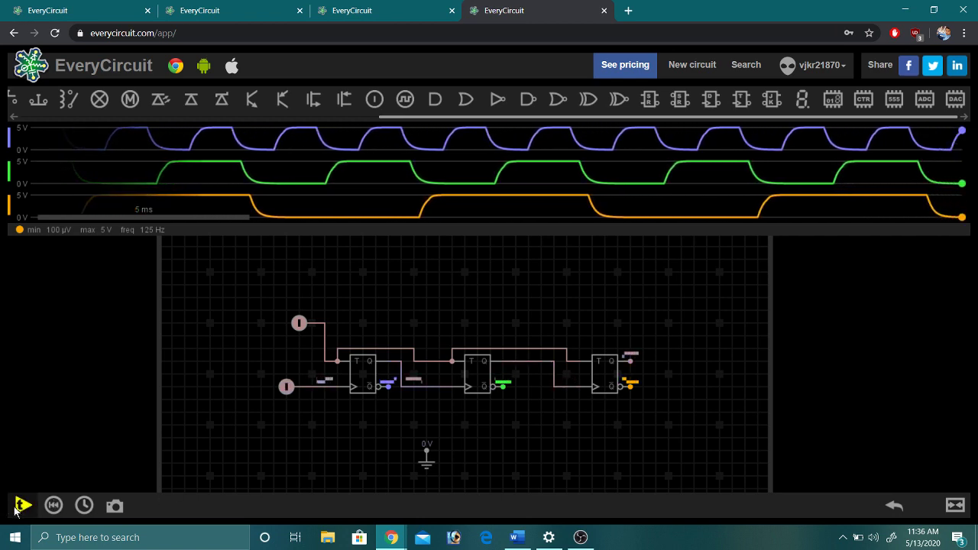
pyautogui.click(265, 216)
pyautogui.click(265, 175)
pyautogui.click(265, 141)
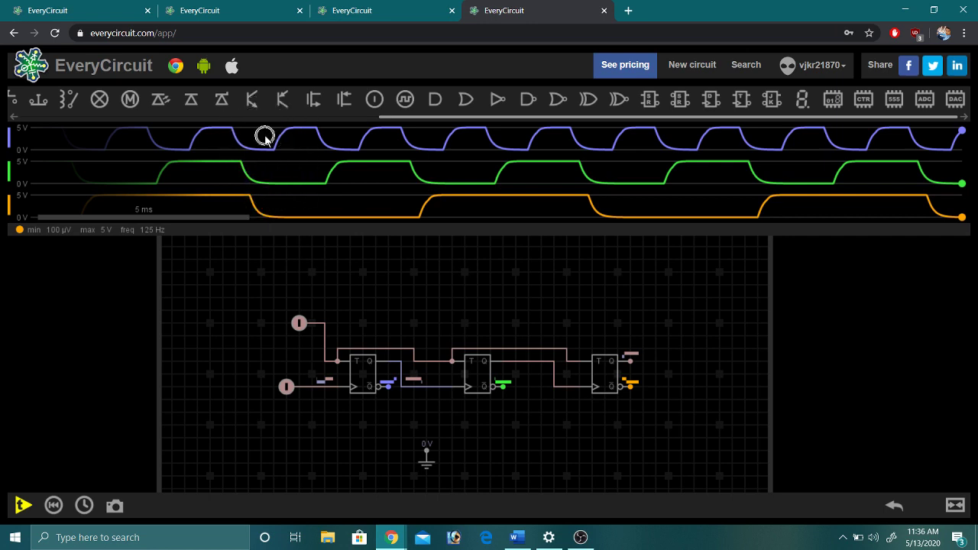
pyautogui.click(307, 177)
pyautogui.click(297, 145)
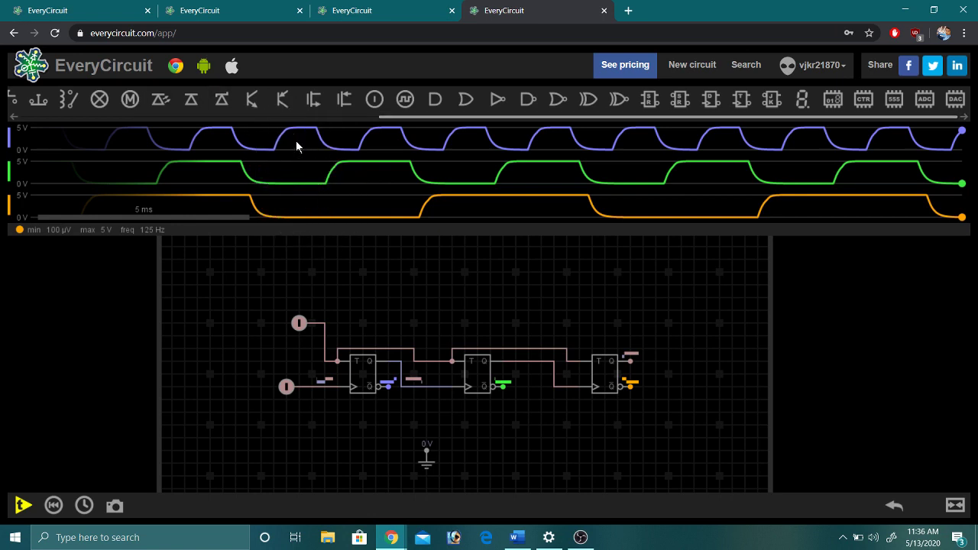
pyautogui.click(342, 213)
pyautogui.click(350, 181)
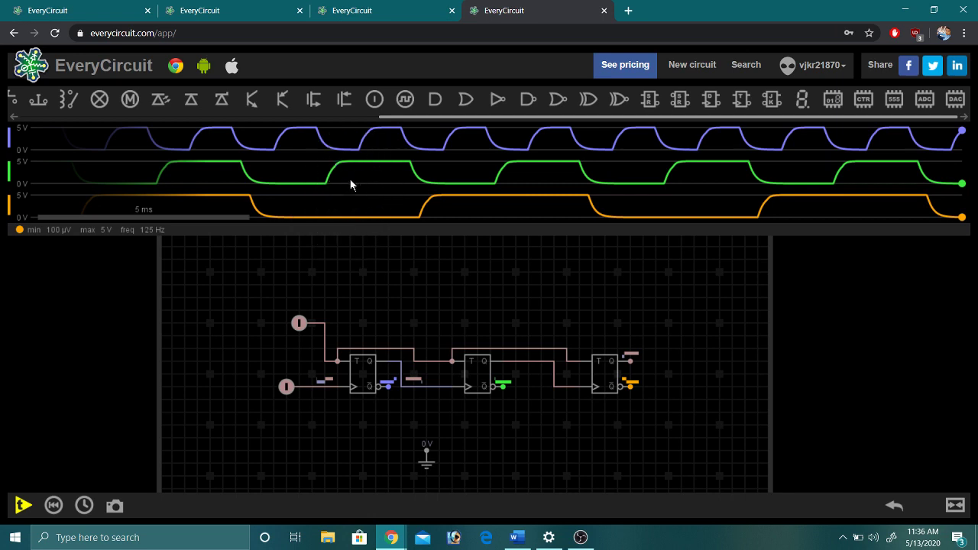
pyautogui.click(353, 140)
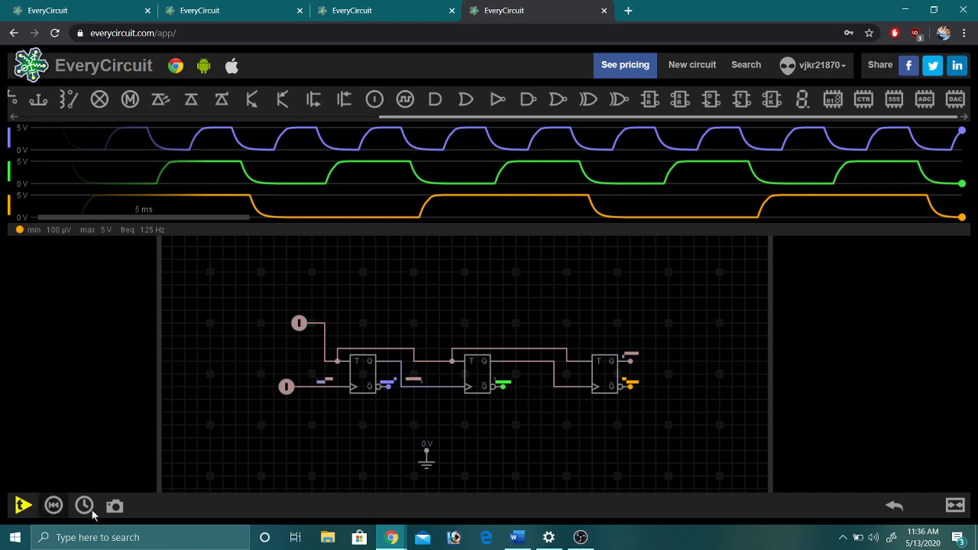
# Step: Add the first flip-flop's clock input waveform to the plot, run the simulation to record several clock cycles, and pause it
pyautogui.click(327, 387)
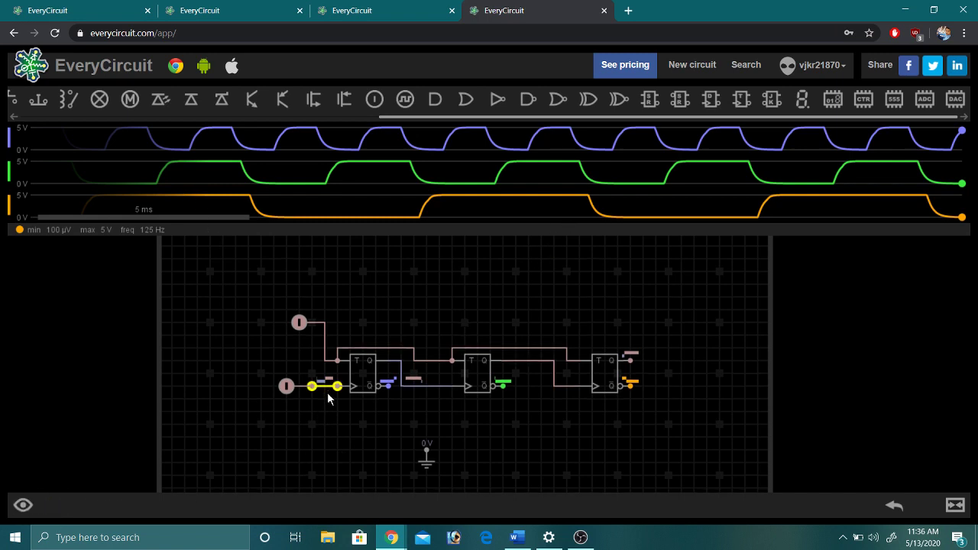
pyautogui.click(22, 505)
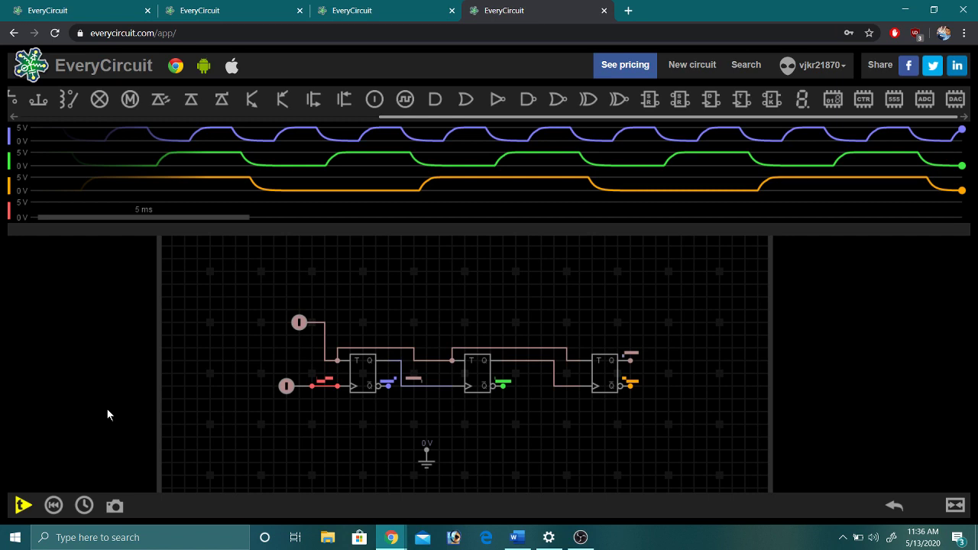
pyautogui.click(21, 507)
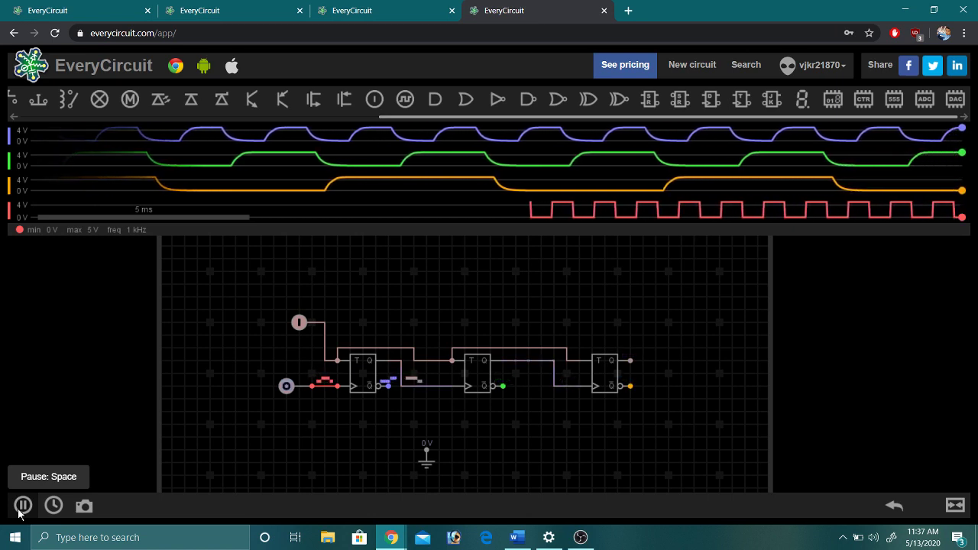
pyautogui.click(21, 508)
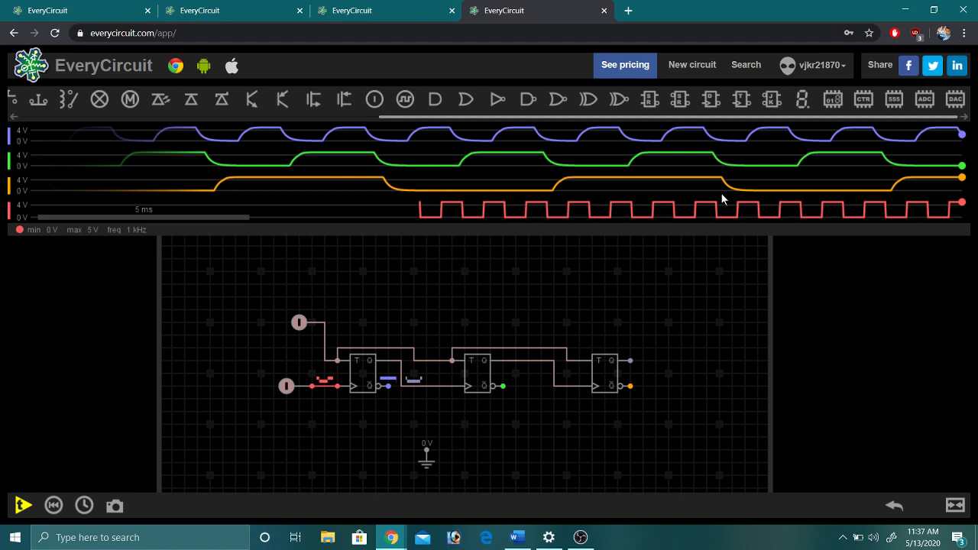
pyautogui.click(25, 505)
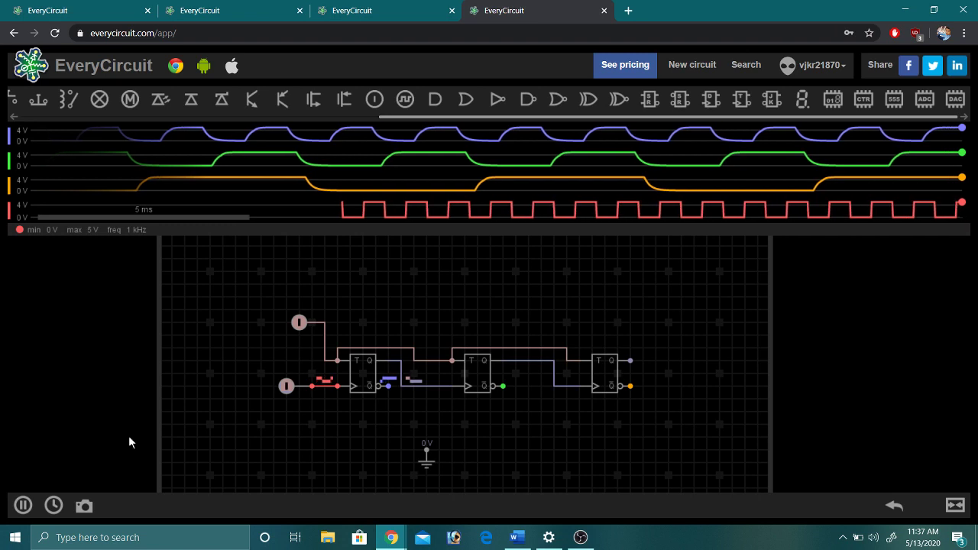
pyautogui.click(23, 505)
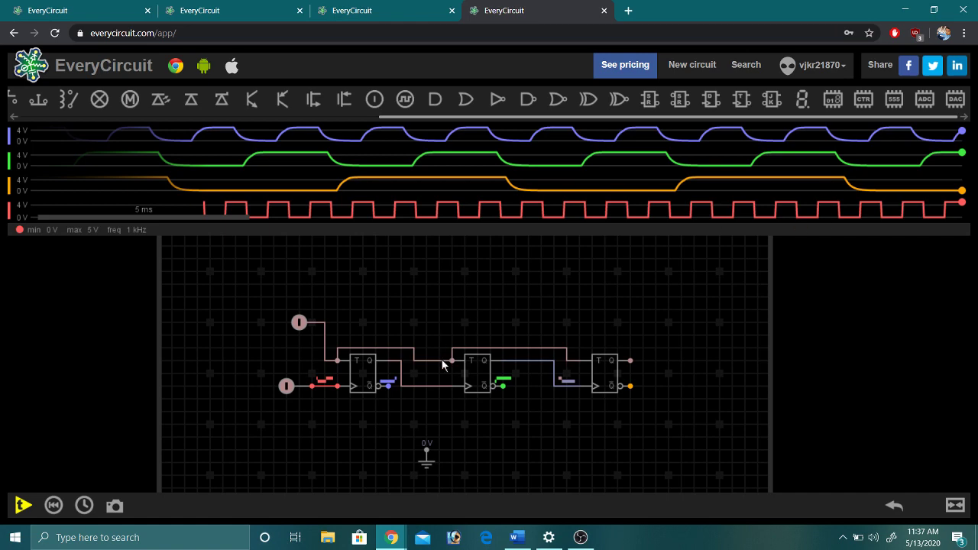
# Step: Compare the paused traces with the CircuitDigest timing diagram, and inspect each of the three flip-flops in EveryCircuit against its waveform
pyautogui.hotkey('alt', 'Tab')
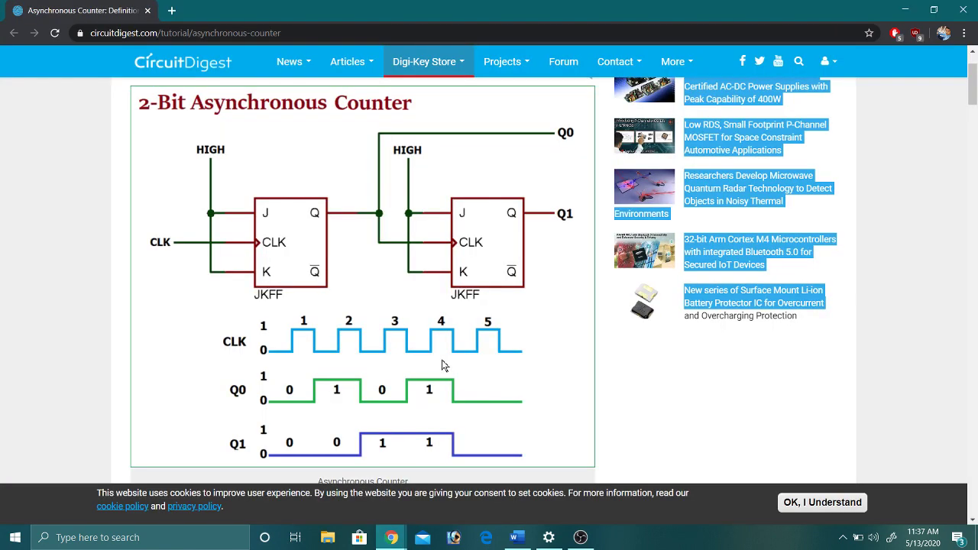
pyautogui.hotkey('alt', 'Tab')
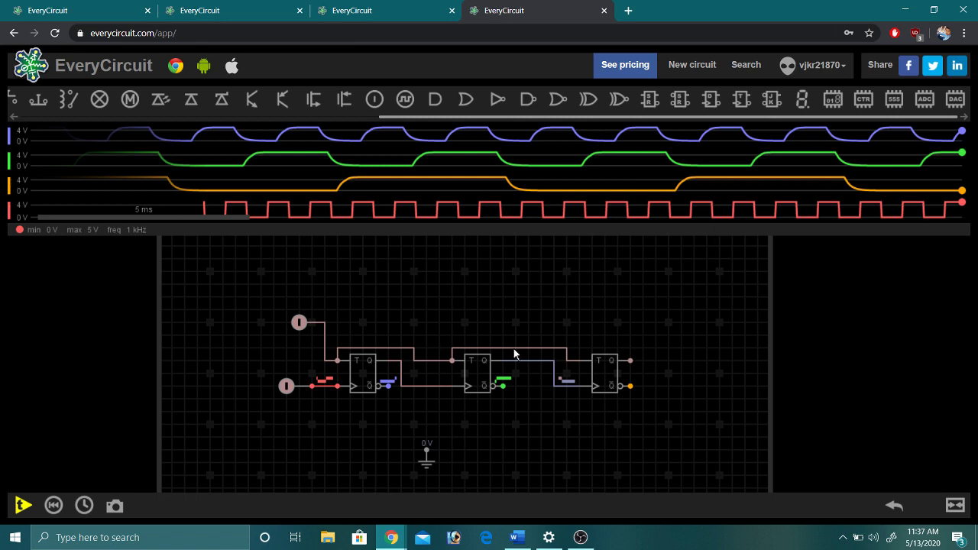
pyautogui.click(610, 376)
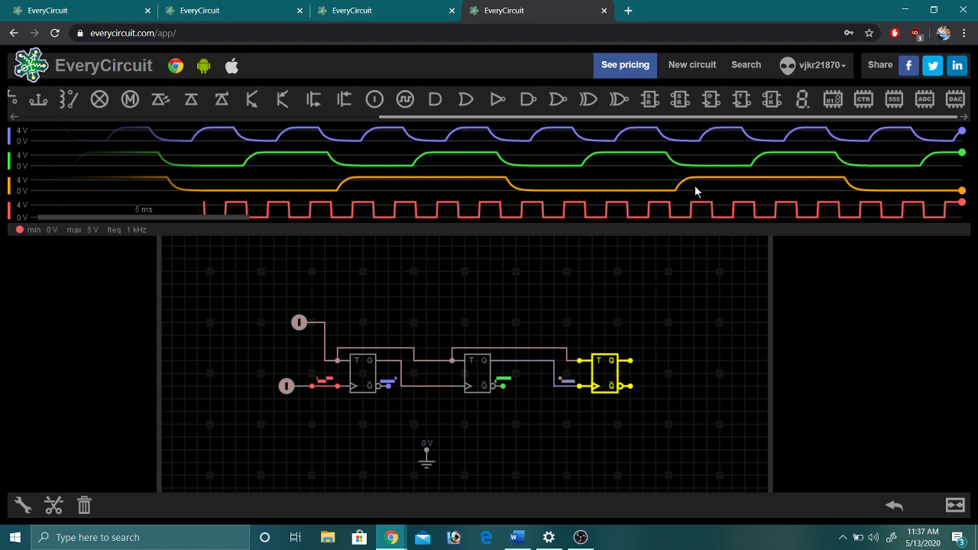
pyautogui.click(475, 382)
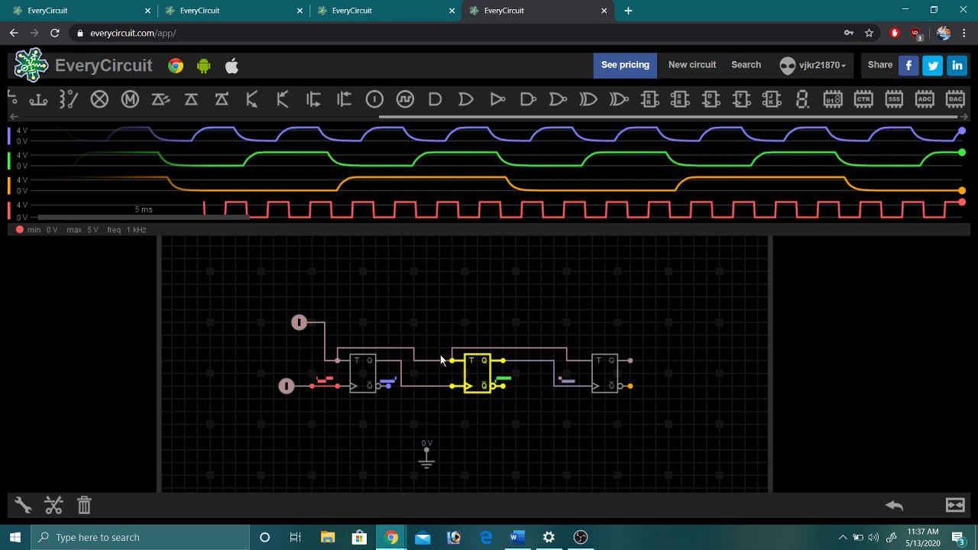
pyautogui.click(379, 369)
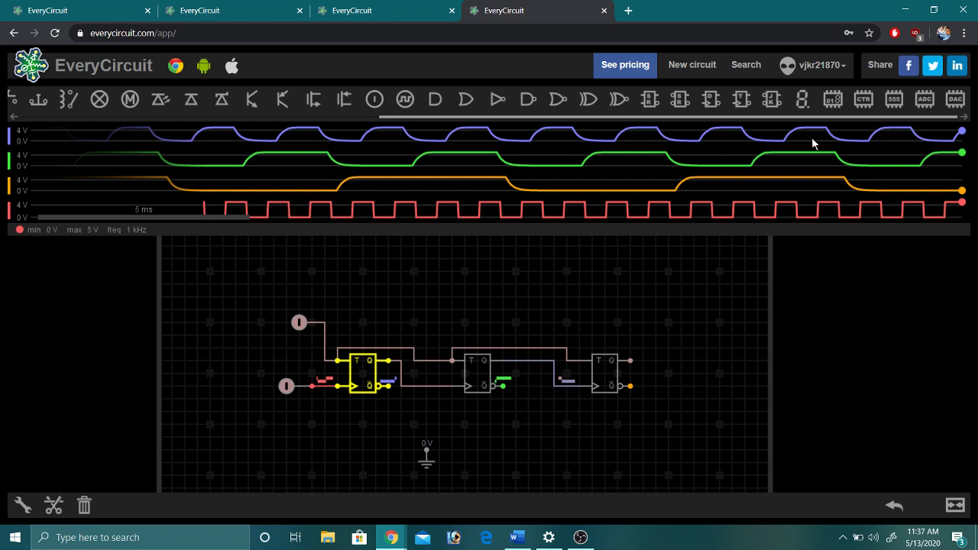
pyautogui.click(711, 306)
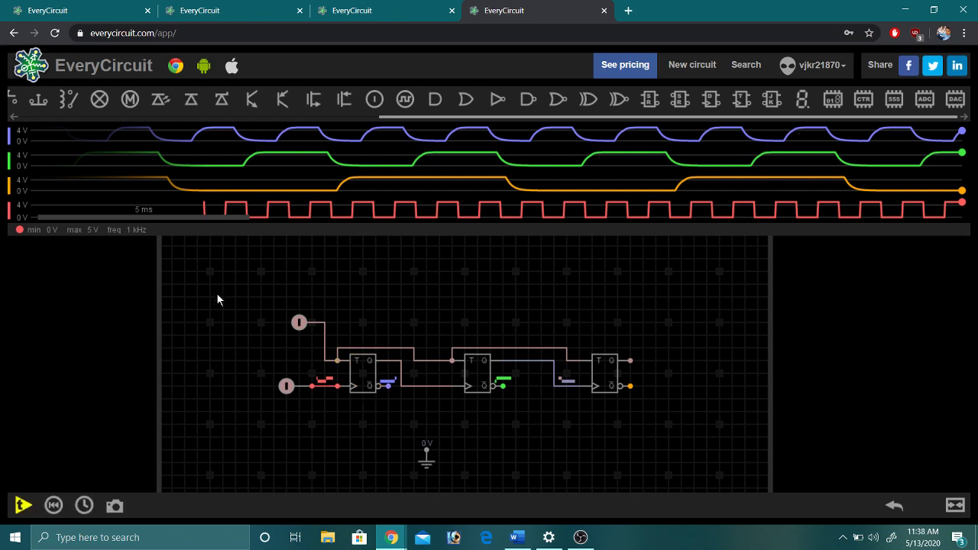
# Step: Place two LEDs below the flip-flops, one near the ground symbol and one below the second flip-flop, and rotate both to horizontal
pyautogui.click(159, 100)
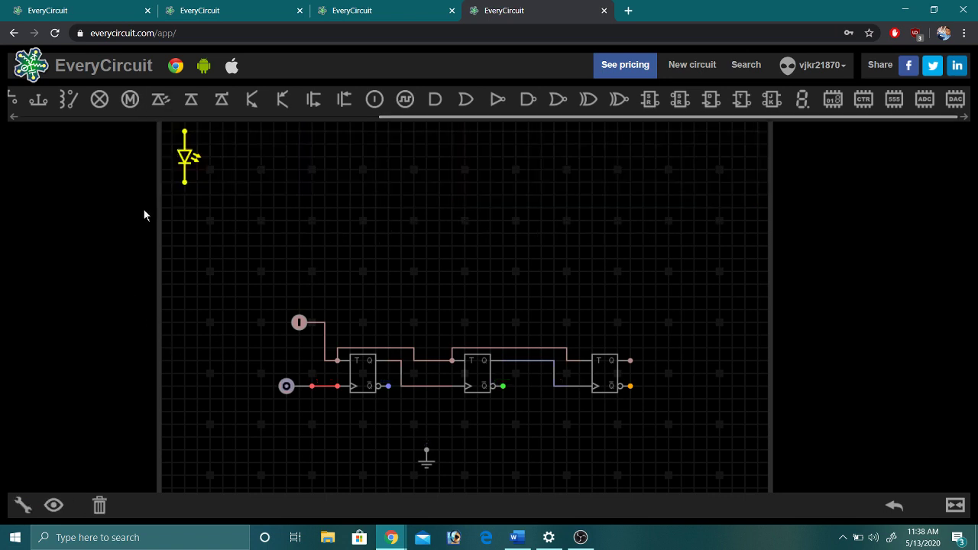
pyautogui.moveTo(184, 156); pyautogui.dragTo(446, 430)
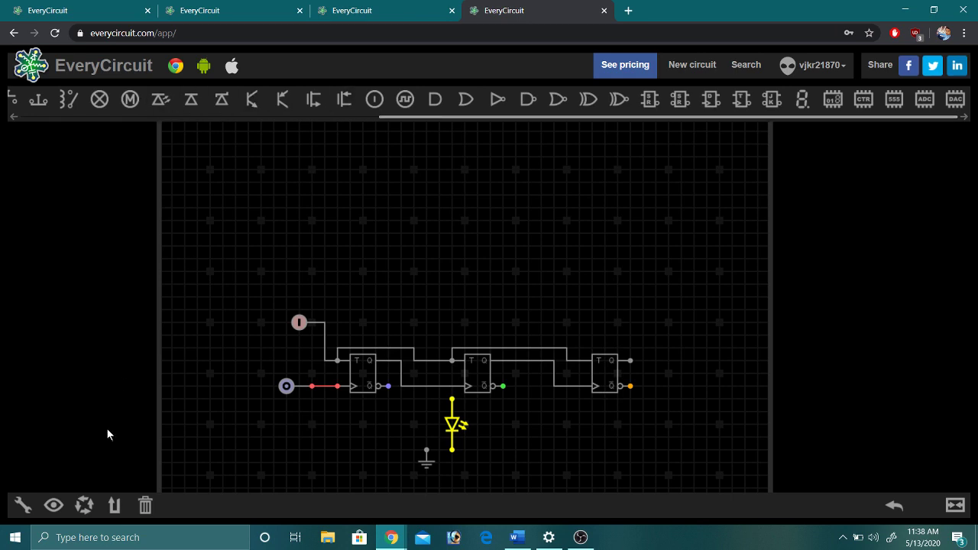
pyautogui.click(84, 505)
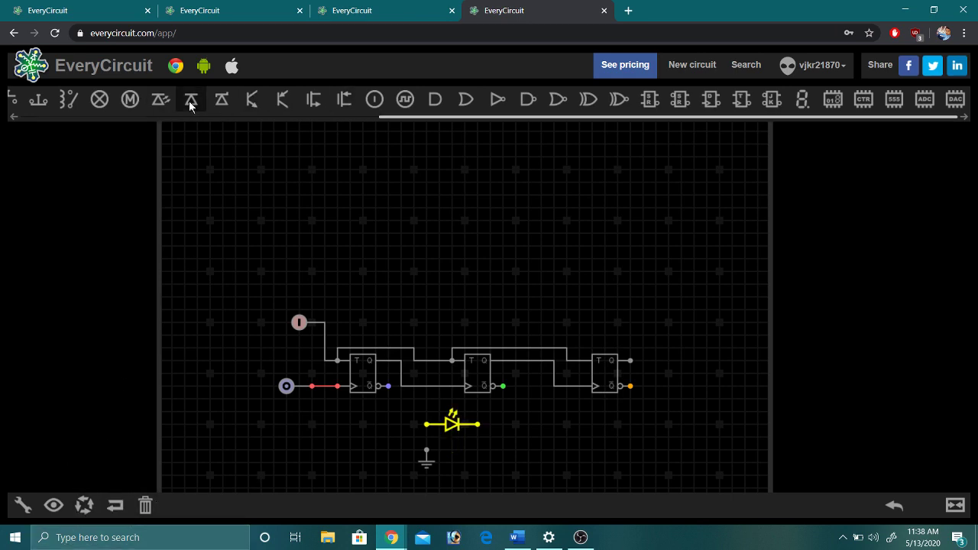
pyautogui.moveTo(156, 104); pyautogui.dragTo(248, 248)
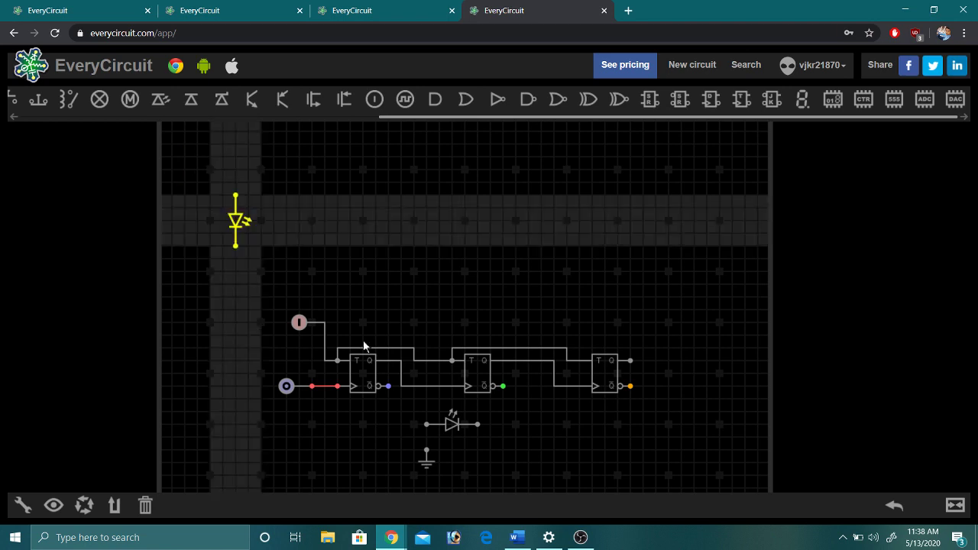
pyautogui.moveTo(364, 345); pyautogui.dragTo(527, 447)
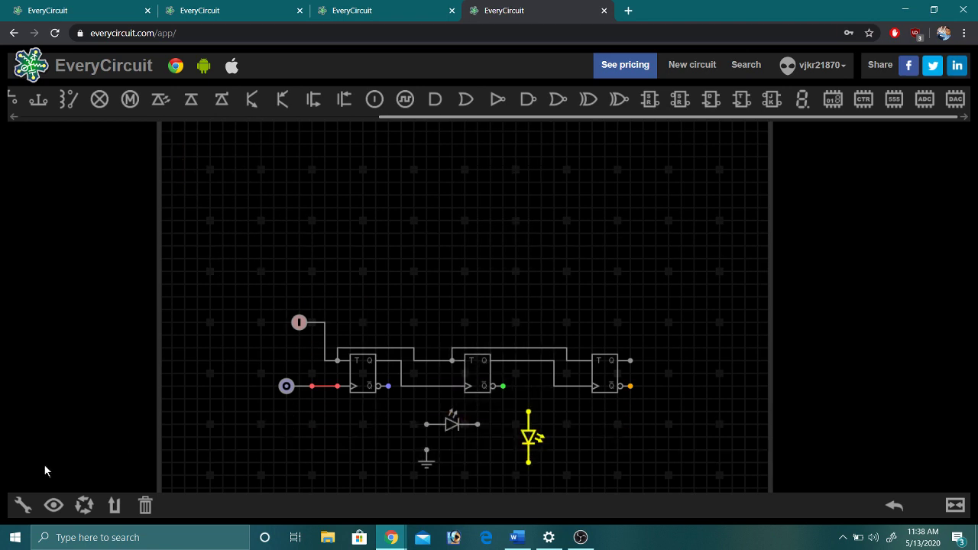
pyautogui.click(84, 504)
# Step: Place a third LED below the third flip-flop and rotate it to horizontal
pyautogui.moveTo(156, 107); pyautogui.dragTo(173, 181)
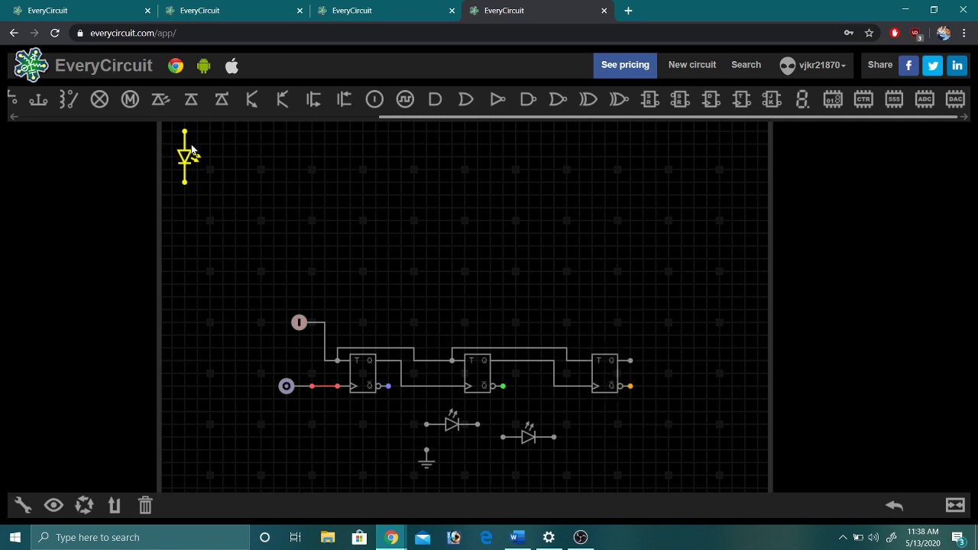
pyautogui.moveTo(185, 159); pyautogui.dragTo(621, 440)
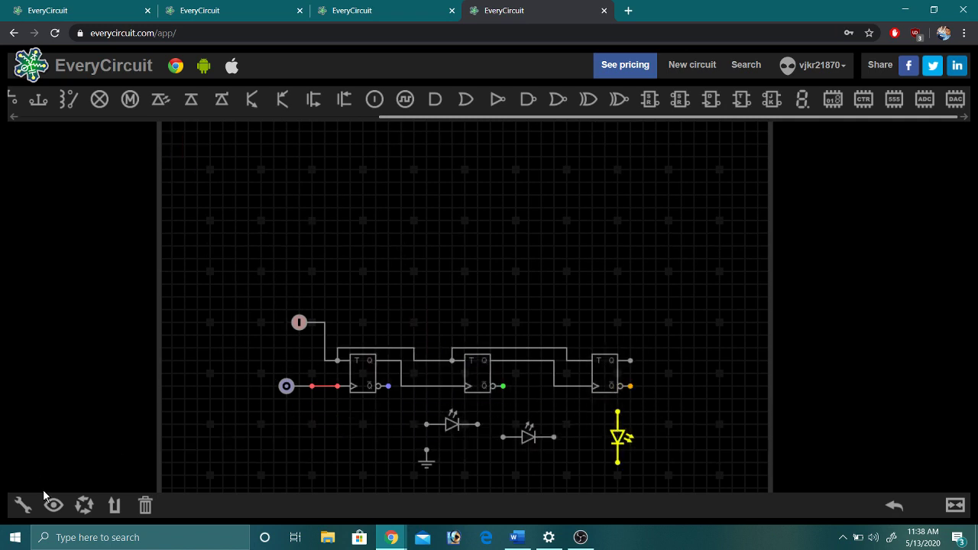
pyautogui.click(84, 505)
# Step: Move the ground symbol below the second flip-flop and line up the first two LEDs in a row with the third
pyautogui.moveTo(419, 476); pyautogui.dragTo(515, 489)
pyautogui.moveTo(456, 433); pyautogui.dragTo(431, 445)
pyautogui.moveTo(519, 441); pyautogui.dragTo(505, 441)
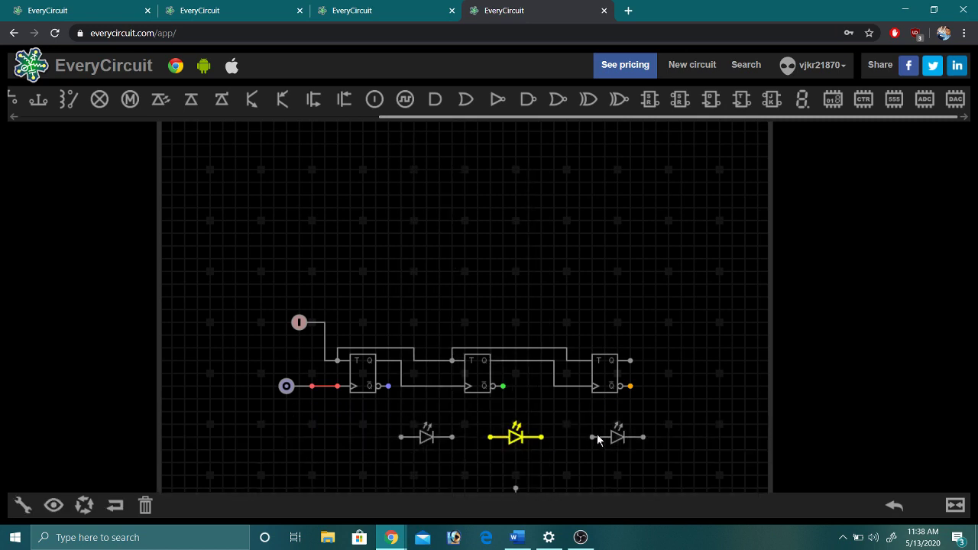
# Step: Wire the inverted output of each of the three flip-flops to the anode of the LED below it
pyautogui.click(629, 386)
pyautogui.click(592, 437)
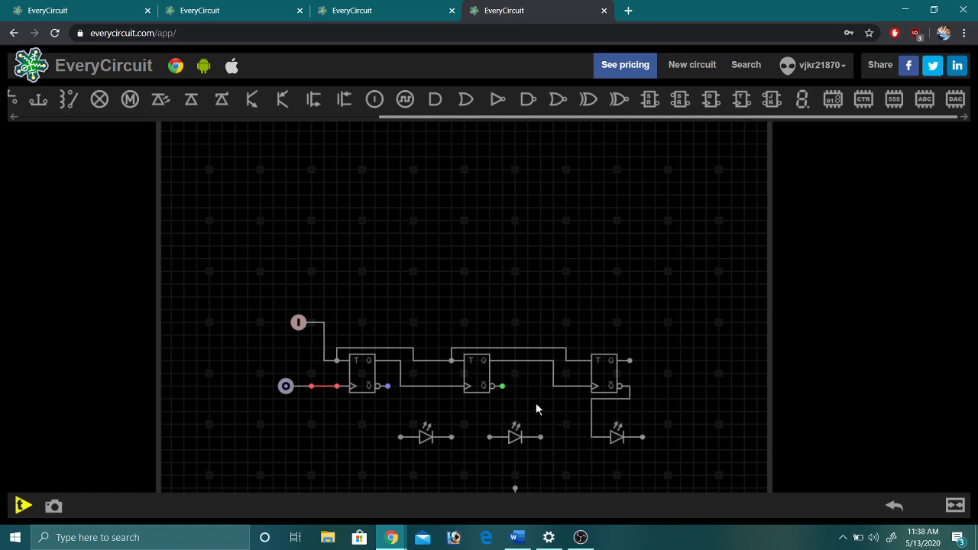
pyautogui.click(502, 386)
pyautogui.click(490, 437)
pyautogui.click(387, 387)
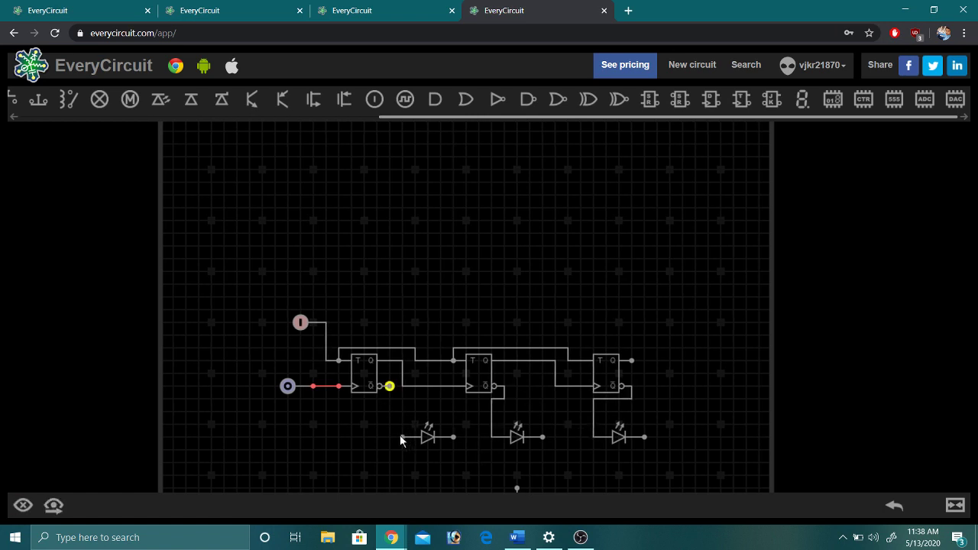
pyautogui.click(400, 435)
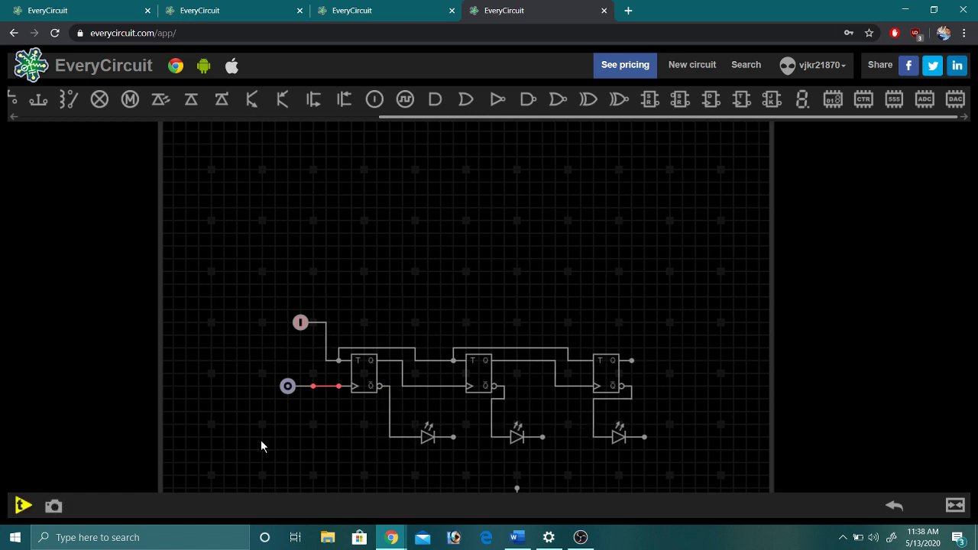
# Step: Connect the cathodes of all three LEDs to the shared ground
pyautogui.click(453, 437)
pyautogui.click(517, 489)
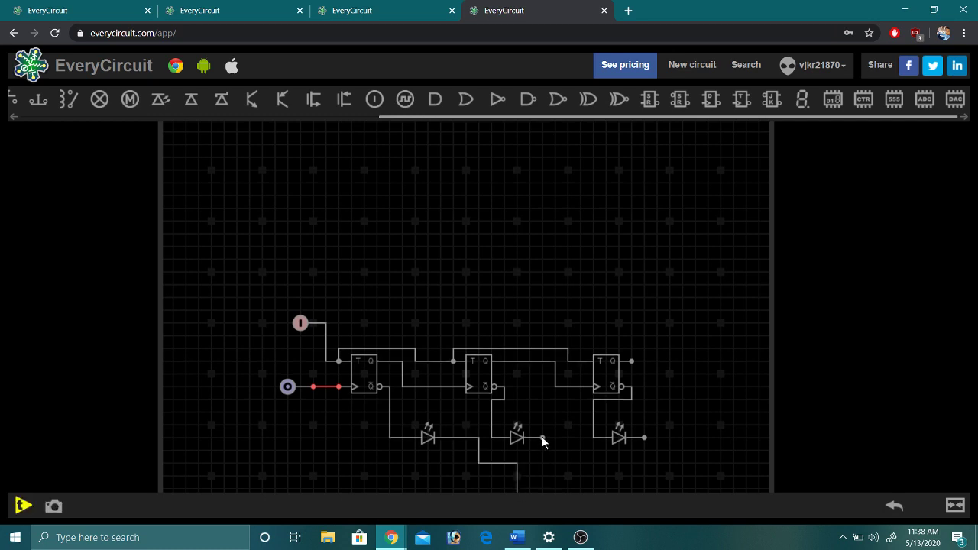
pyautogui.click(542, 436)
pyautogui.click(516, 474)
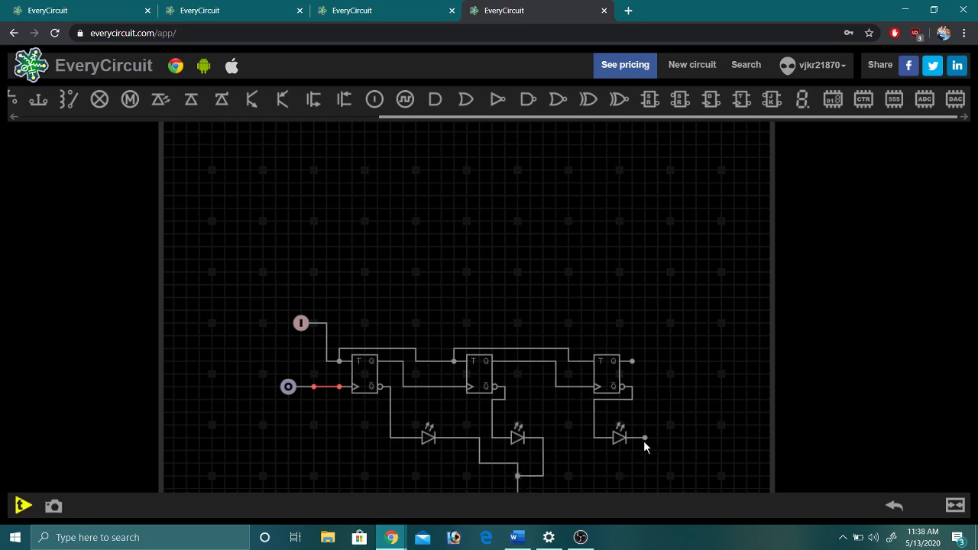
pyautogui.click(644, 439)
pyautogui.click(543, 475)
# Step: Run the simulation briefly, pause it, and set the first LED's voltage to 5 V
pyautogui.click(23, 505)
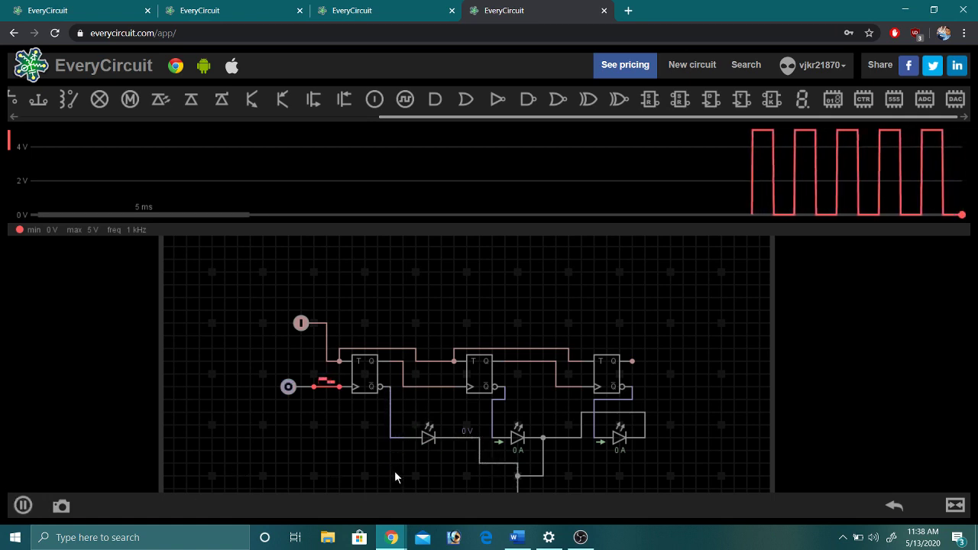
pyautogui.click(24, 505)
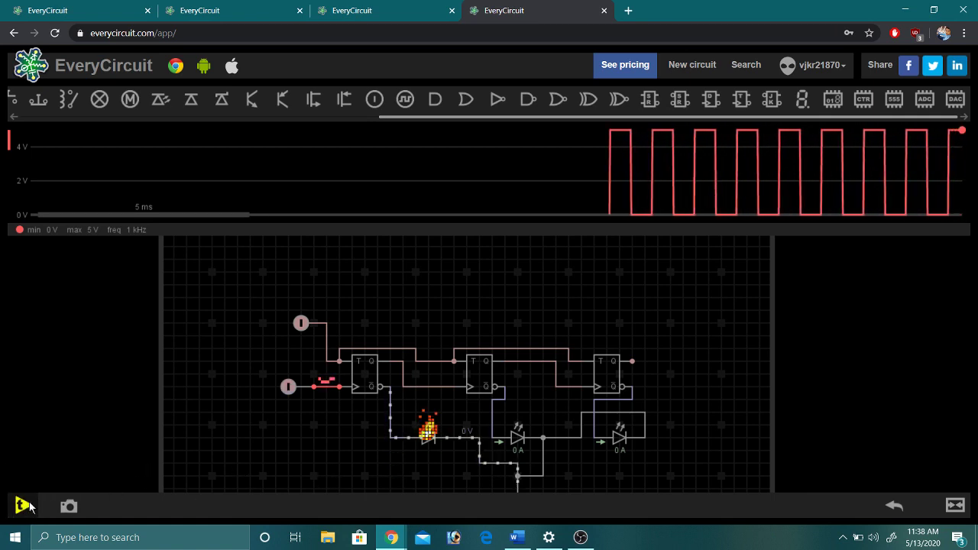
pyautogui.click(429, 444)
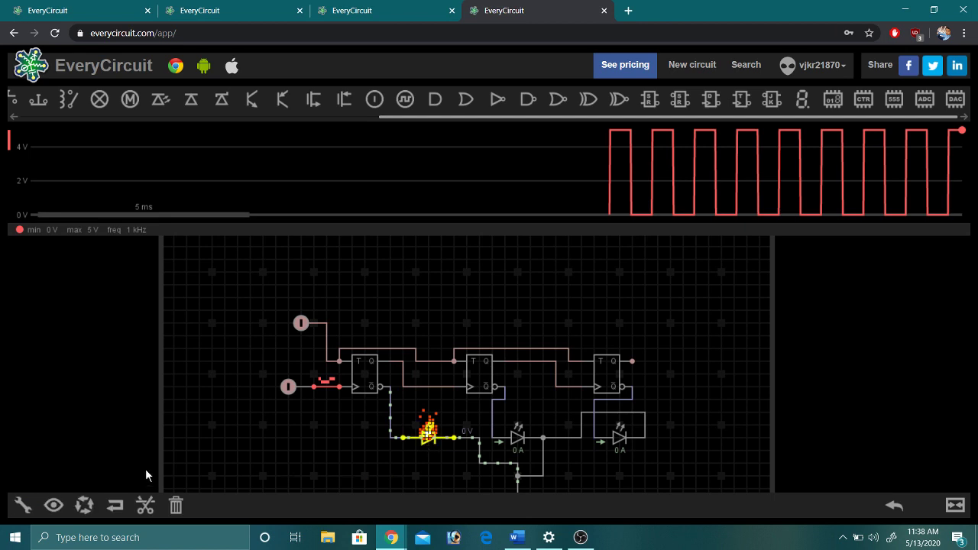
pyautogui.click(25, 505)
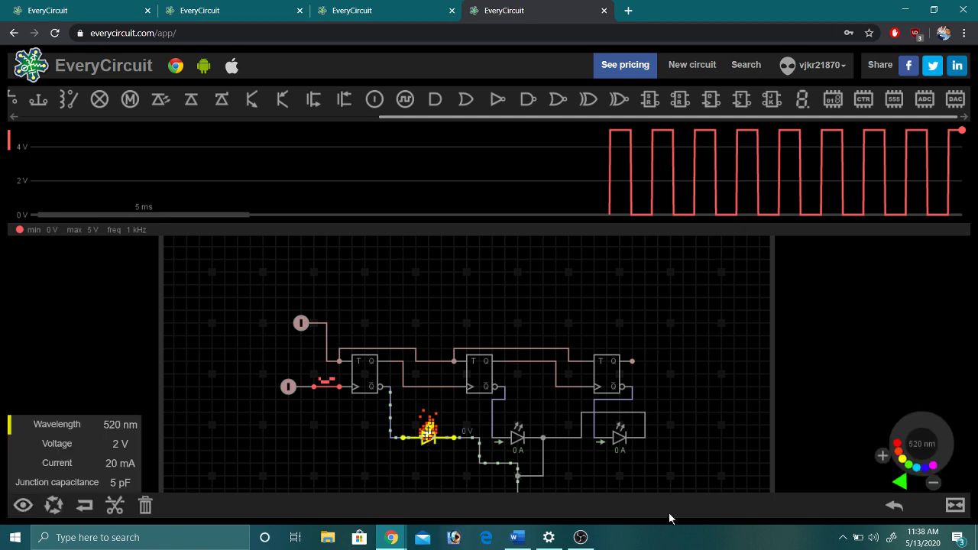
pyautogui.click(73, 444)
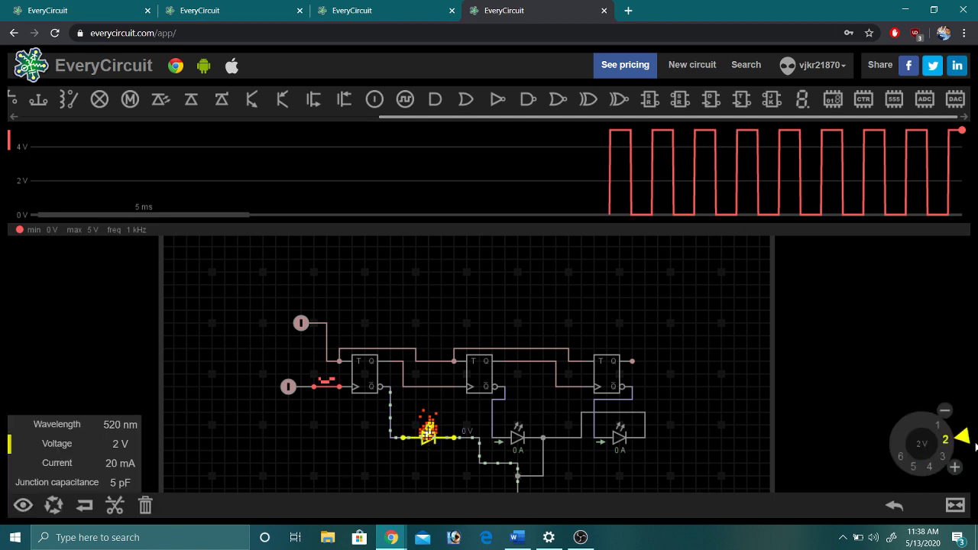
pyautogui.moveTo(968, 443); pyautogui.dragTo(903, 483)
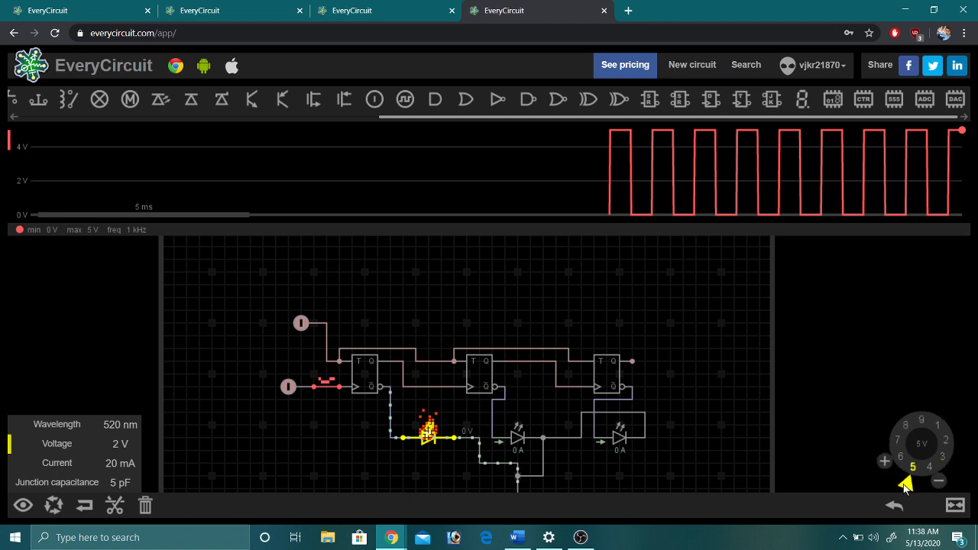
pyautogui.click(177, 441)
# Step: Set the voltage of the second and third LEDs to 5 V
pyautogui.click(519, 439)
pyautogui.click(23, 505)
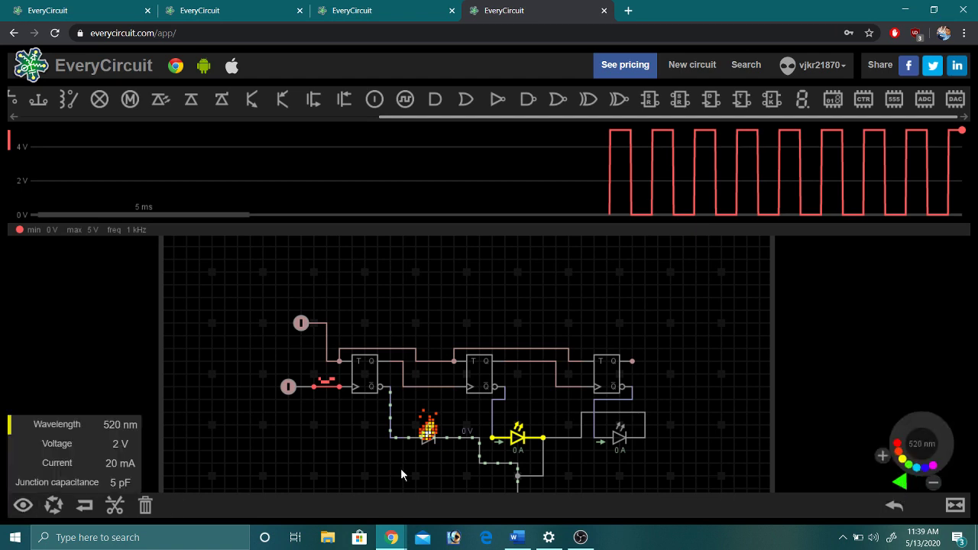
pyautogui.click(72, 443)
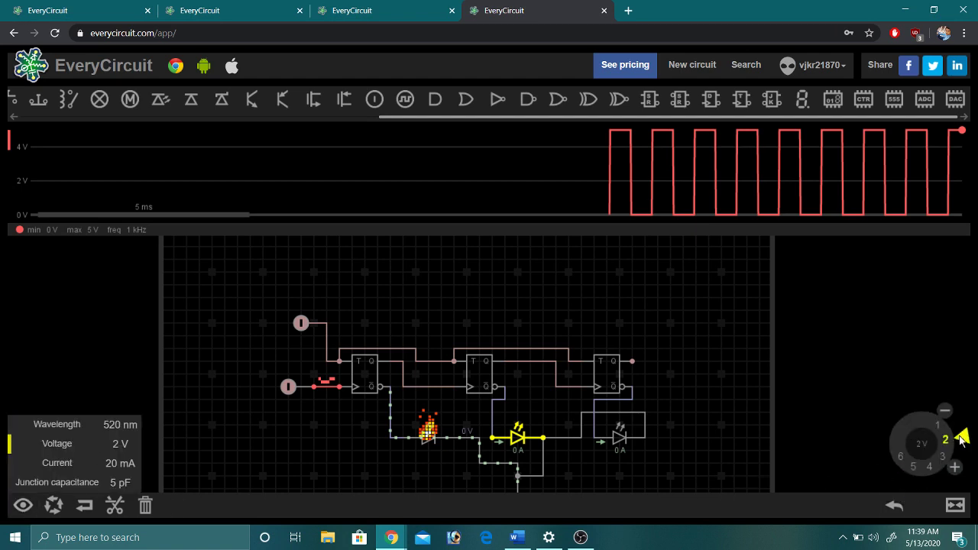
pyautogui.moveTo(959, 441); pyautogui.dragTo(905, 485)
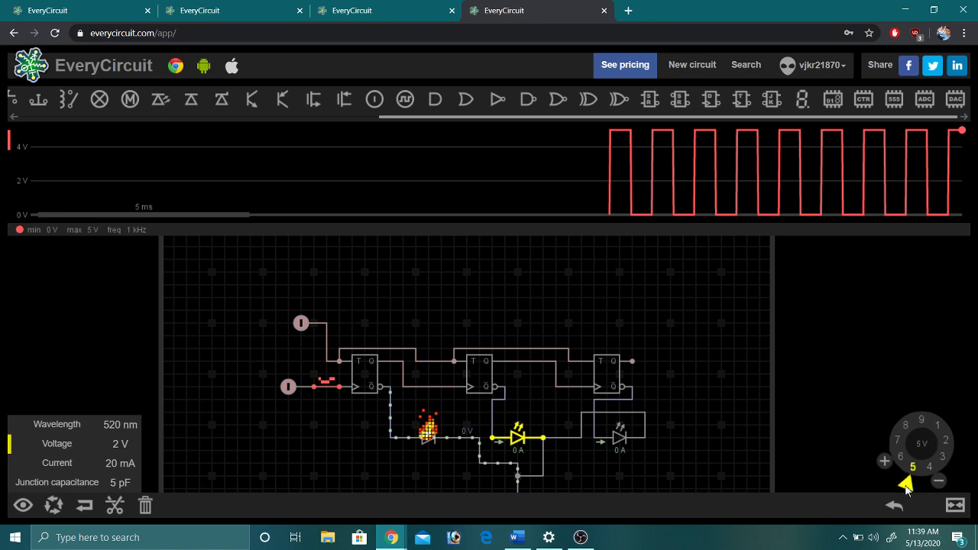
pyautogui.click(618, 438)
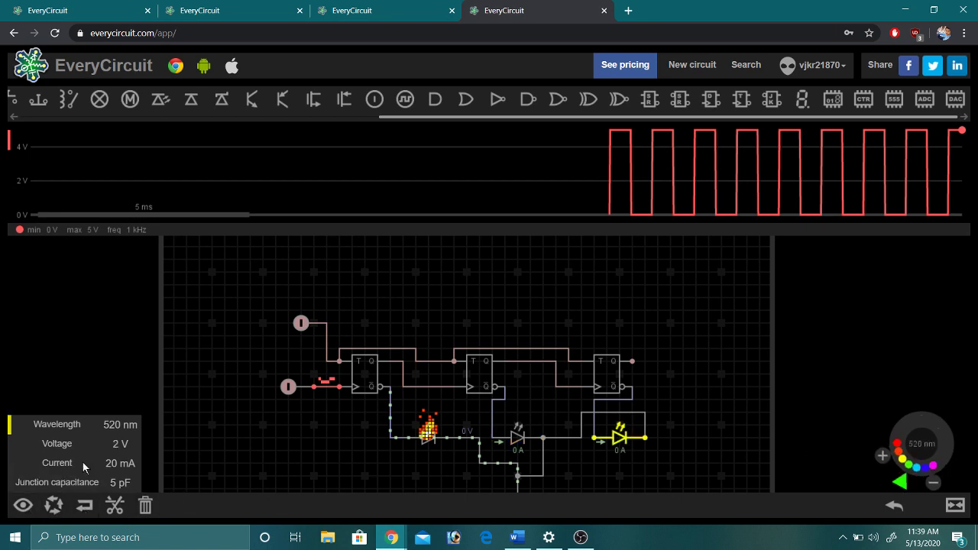
pyautogui.click(61, 443)
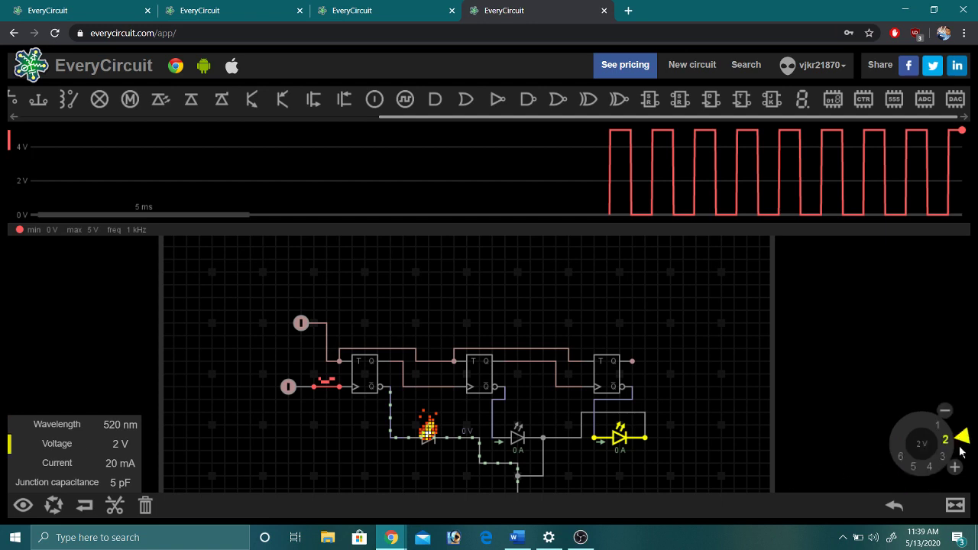
pyautogui.moveTo(960, 450)
pyautogui.mouseDown()
pyautogui.moveTo(930, 483)
pyautogui.moveTo(908, 486)
pyautogui.mouseUp()
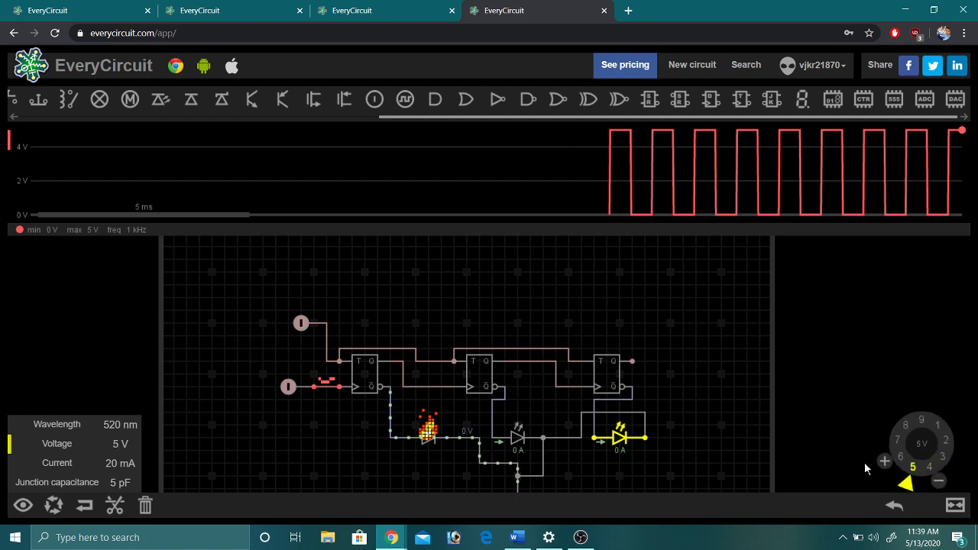
pyautogui.click(823, 438)
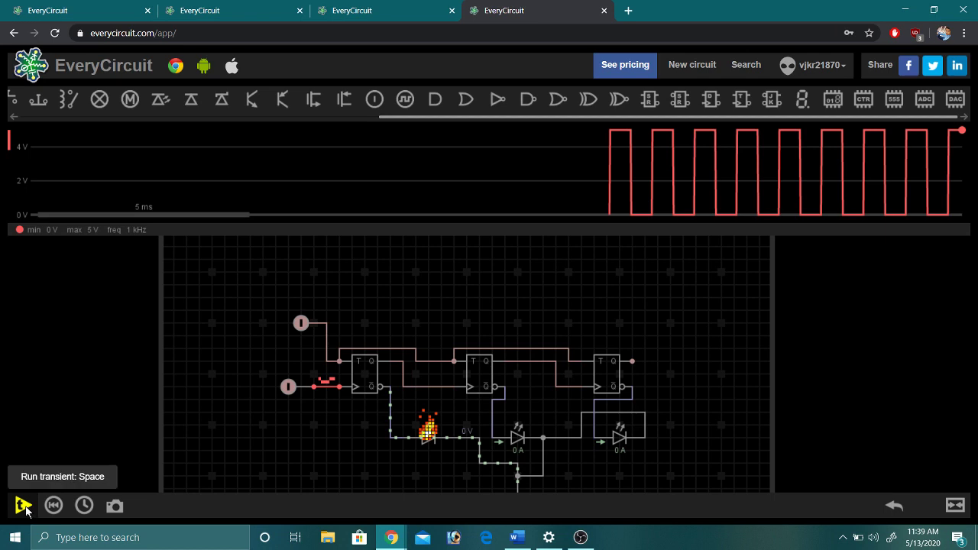
# Step: Rearrange the wiring between the first flip-flop, the second flip-flop's clock input and the first LED, and undo the last change
pyautogui.click(449, 391)
pyautogui.click(390, 407)
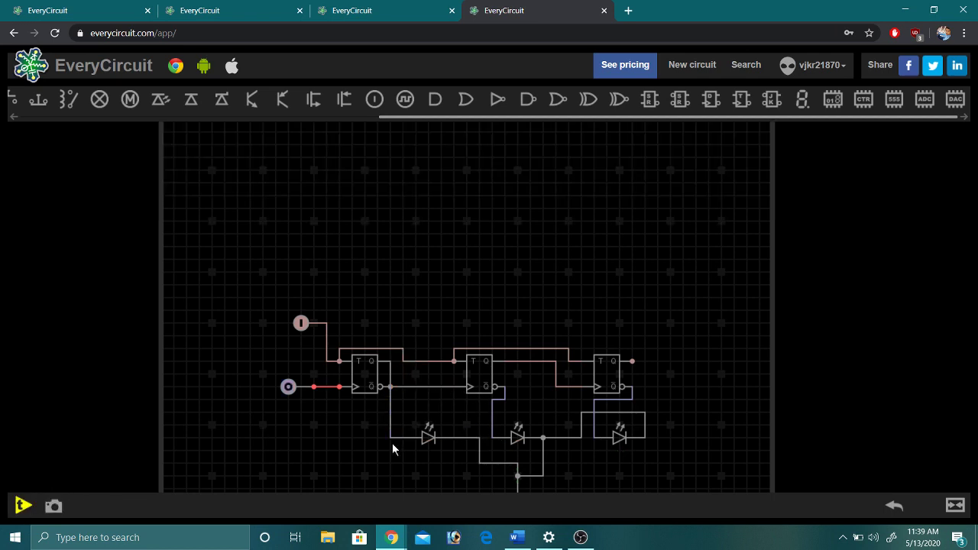
pyautogui.hotkey('ctrl', 'z')
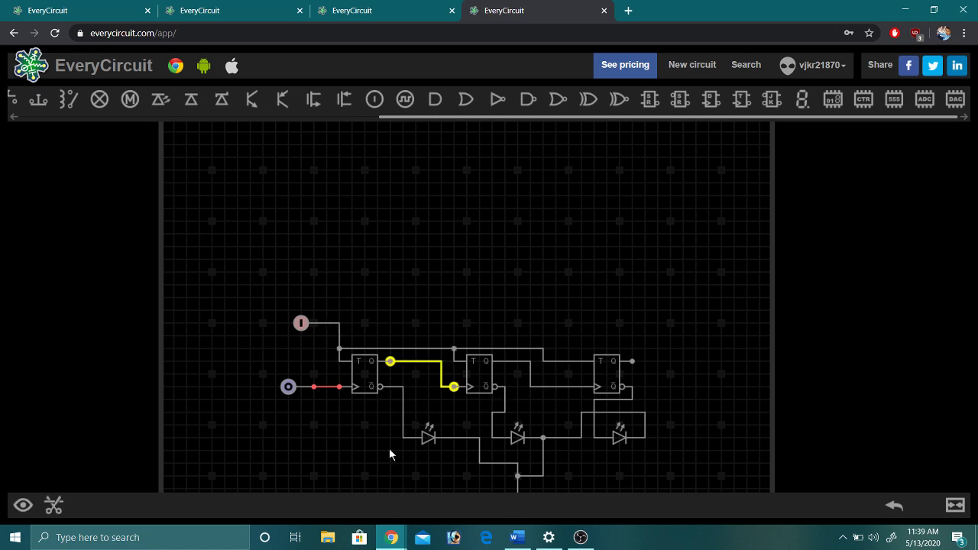
pyautogui.click(308, 439)
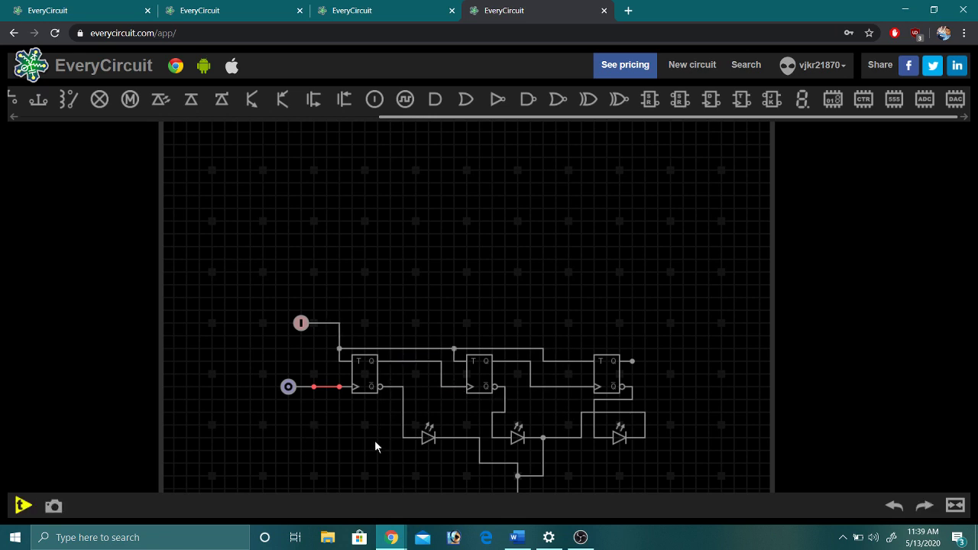
# Step: Add the inverted output waveforms of all three flip-flops to the plot
pyautogui.click(403, 410)
pyautogui.click(54, 503)
pyautogui.click(500, 425)
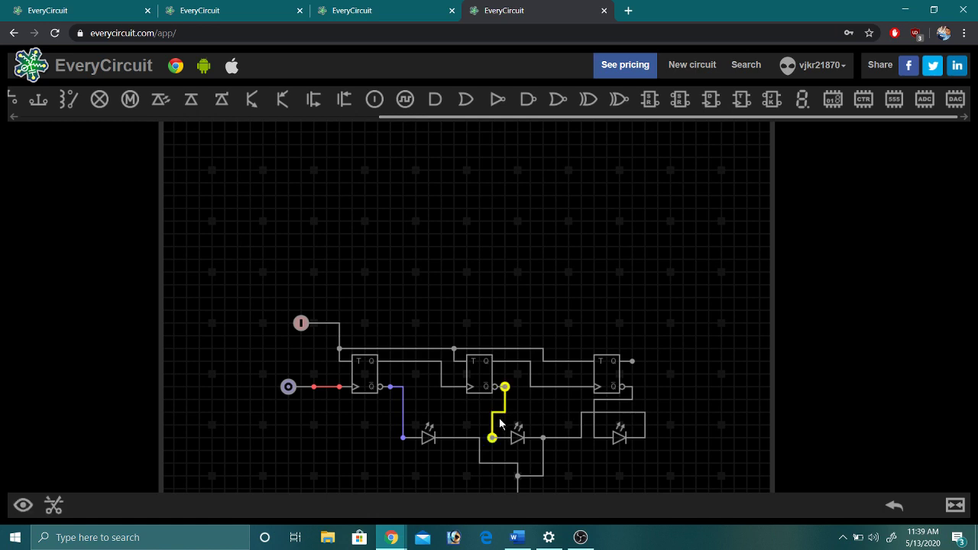
pyautogui.click(22, 506)
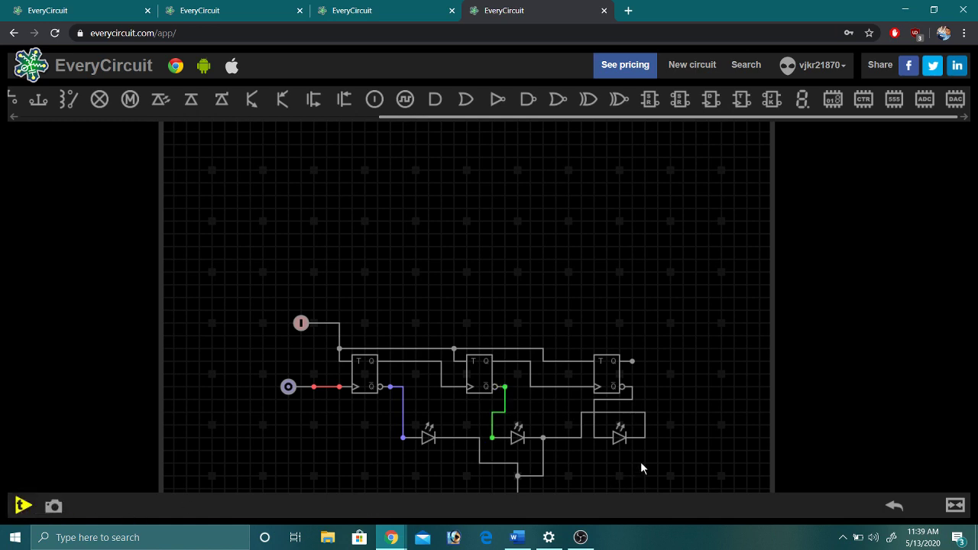
pyautogui.click(595, 413)
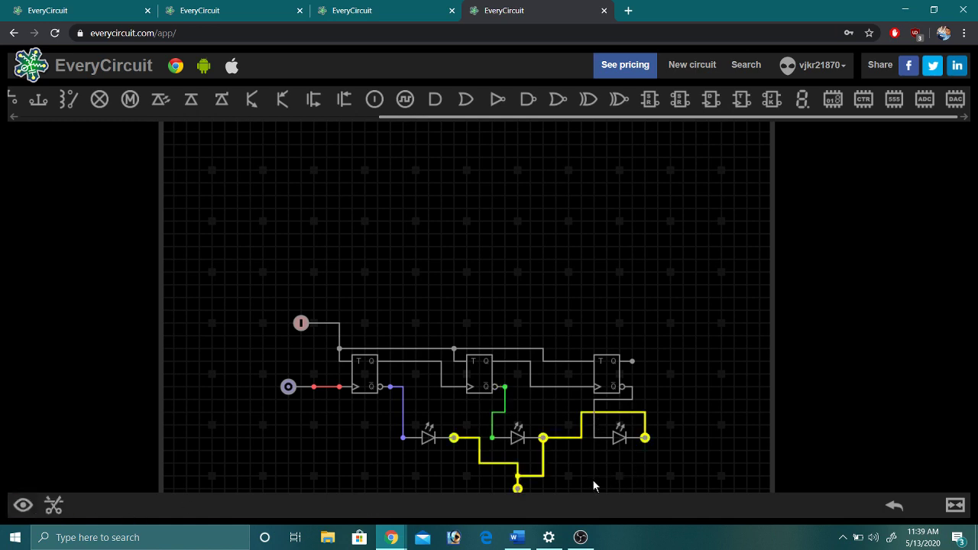
pyautogui.click(594, 428)
pyautogui.hotkey('ctrl', 'z')
pyautogui.click(635, 393)
pyautogui.click(639, 398)
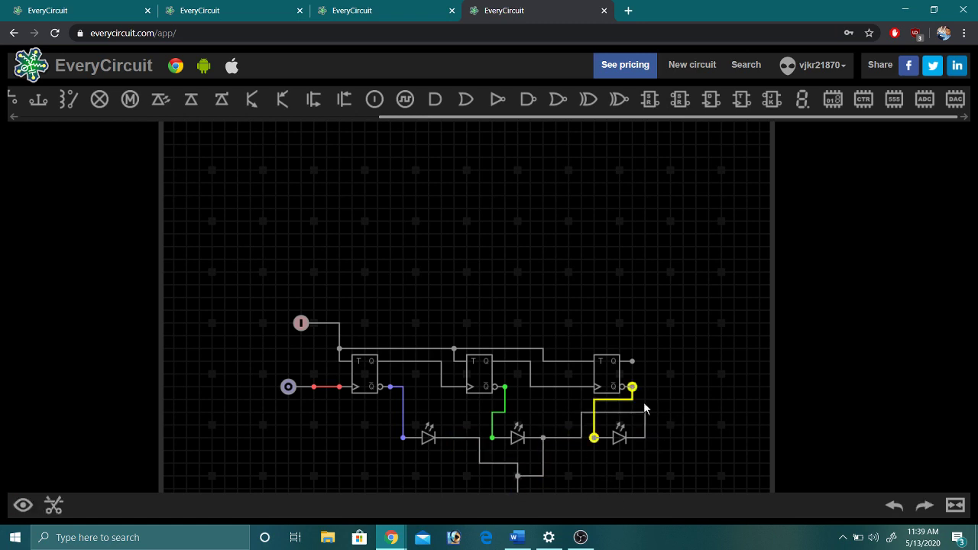
pyautogui.click(22, 506)
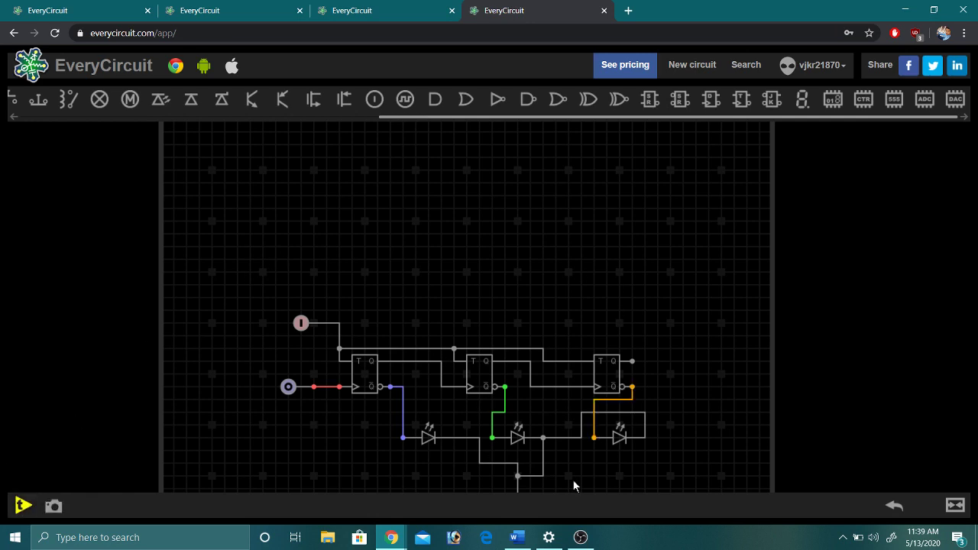
# Step: Run the simulation, split the four waveforms into separate traces, and stretch the time scale to watch them alongside the LEDs
pyautogui.click(23, 505)
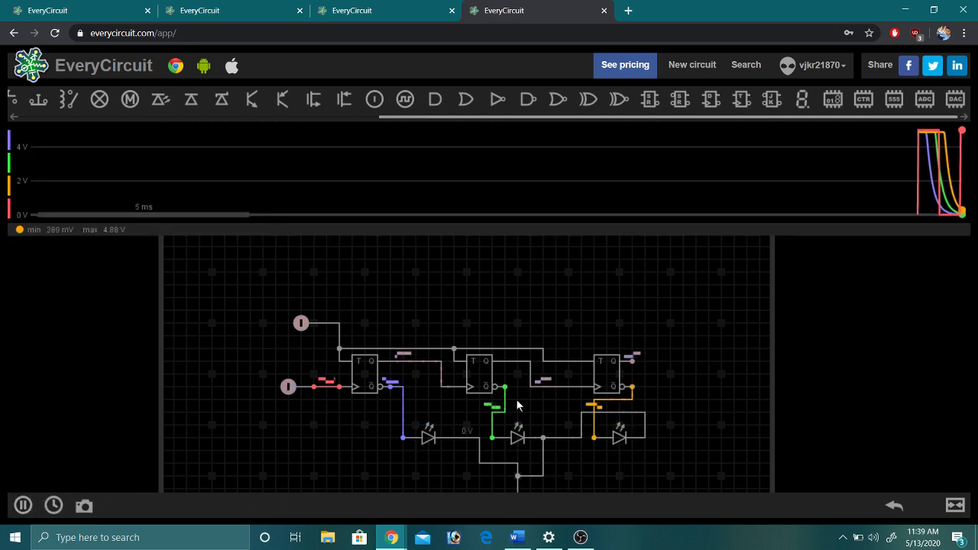
pyautogui.click(688, 222)
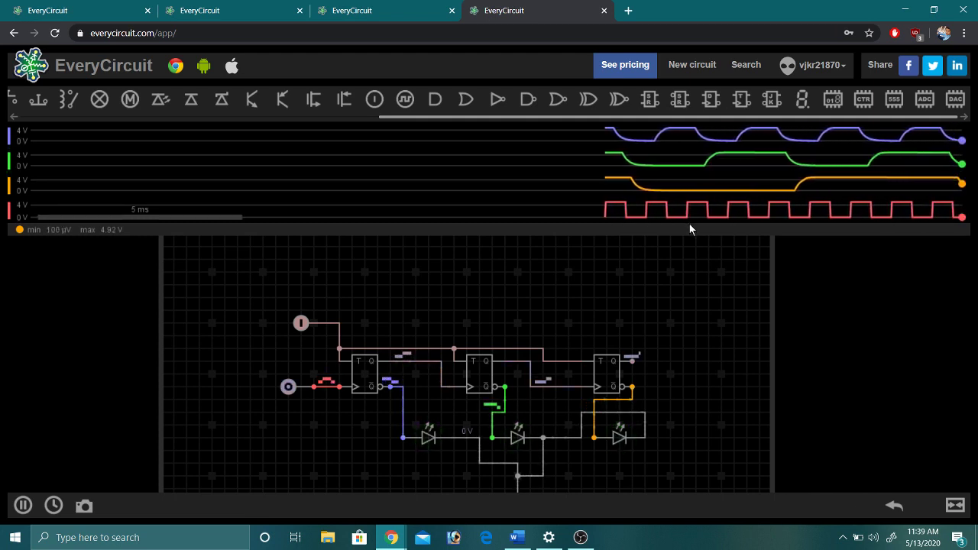
pyautogui.scroll(5, 764, 172)
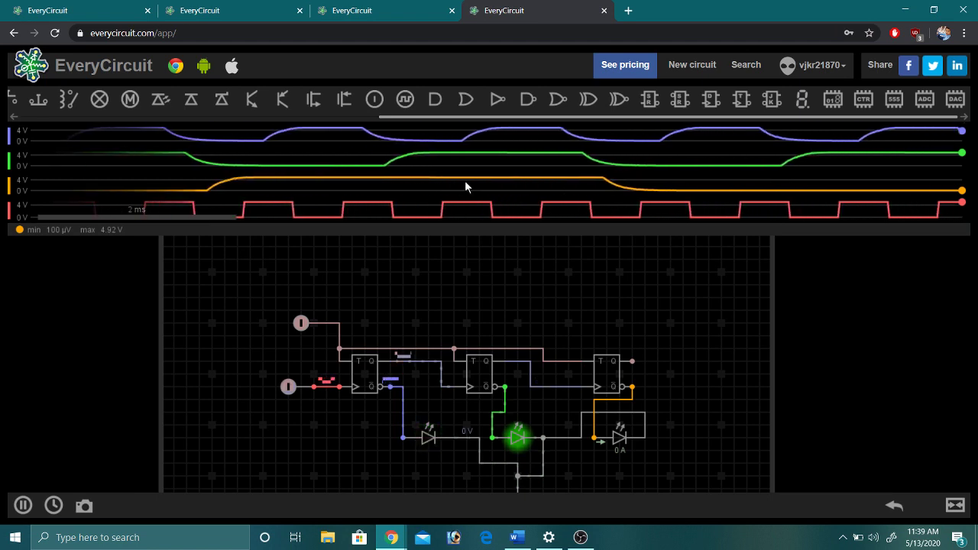
pyautogui.scroll(3, 474, 186)
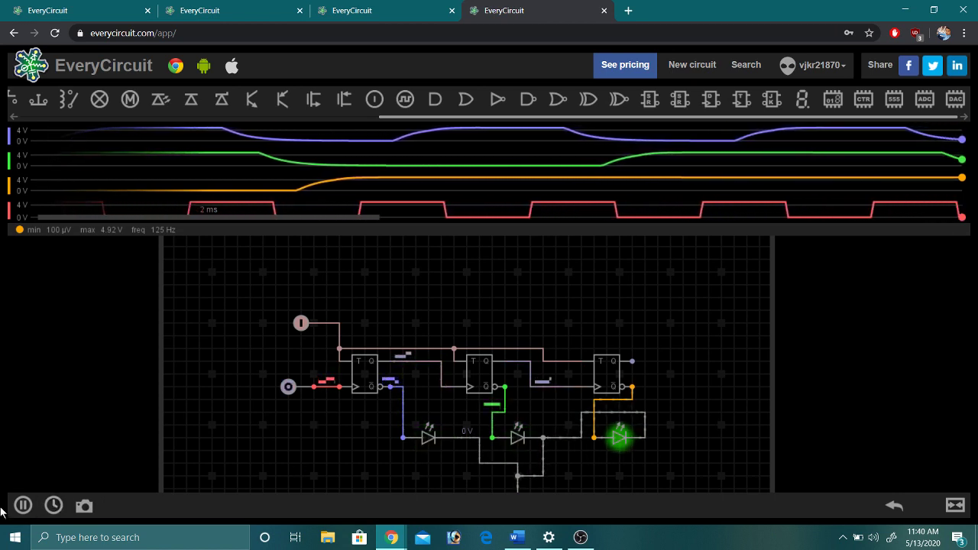
# Step: Pause the simulation and delete the wire between the first flip-flop's inverted output and the first LED
pyautogui.click(29, 507)
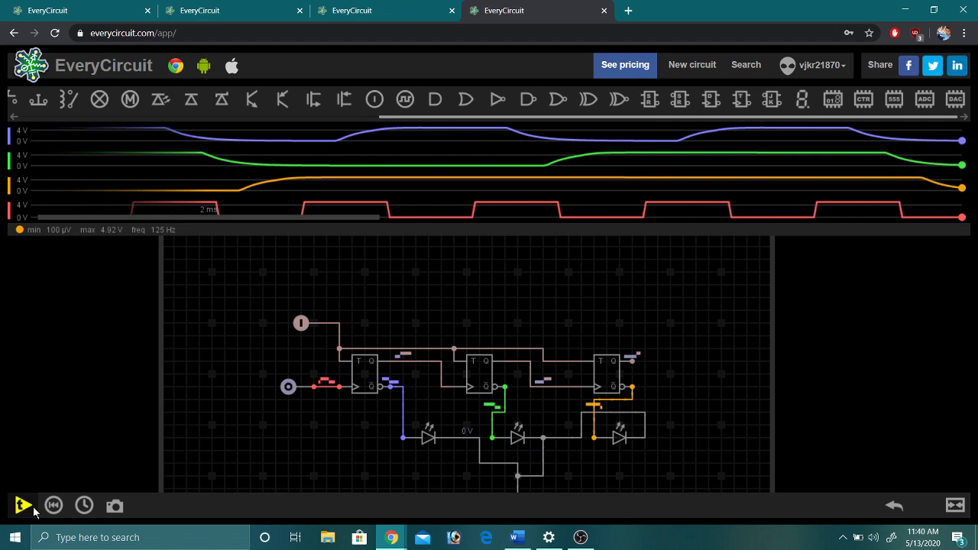
pyautogui.click(402, 425)
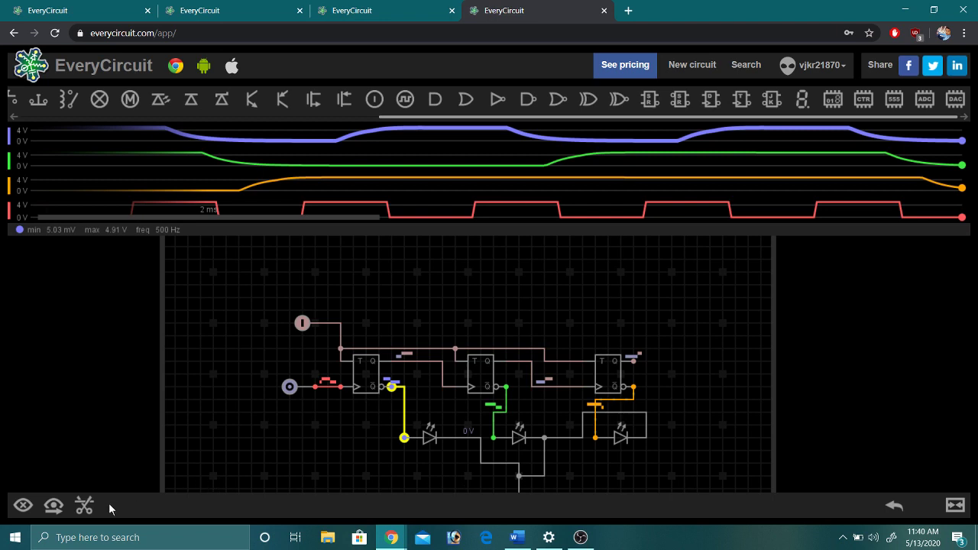
pyautogui.click(84, 505)
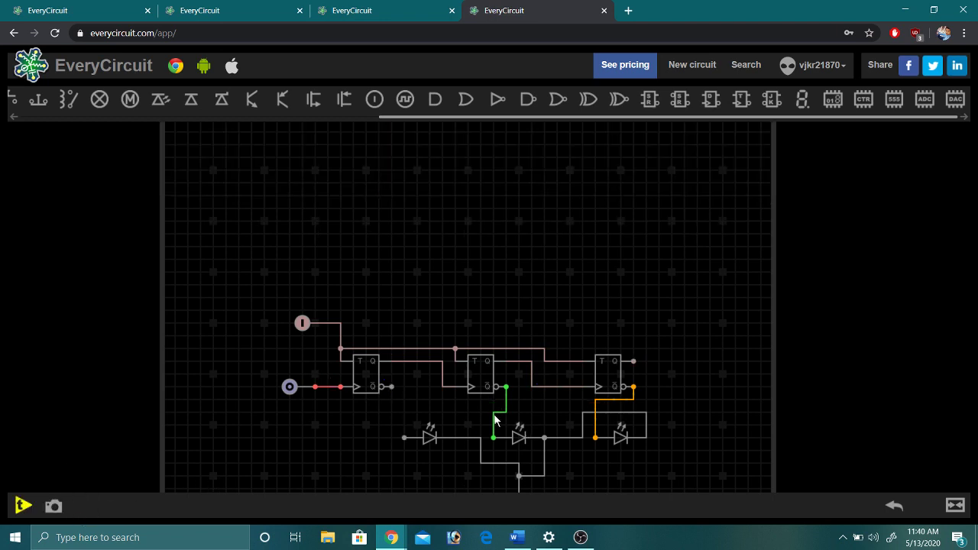
pyautogui.click(495, 418)
pyautogui.click(595, 399)
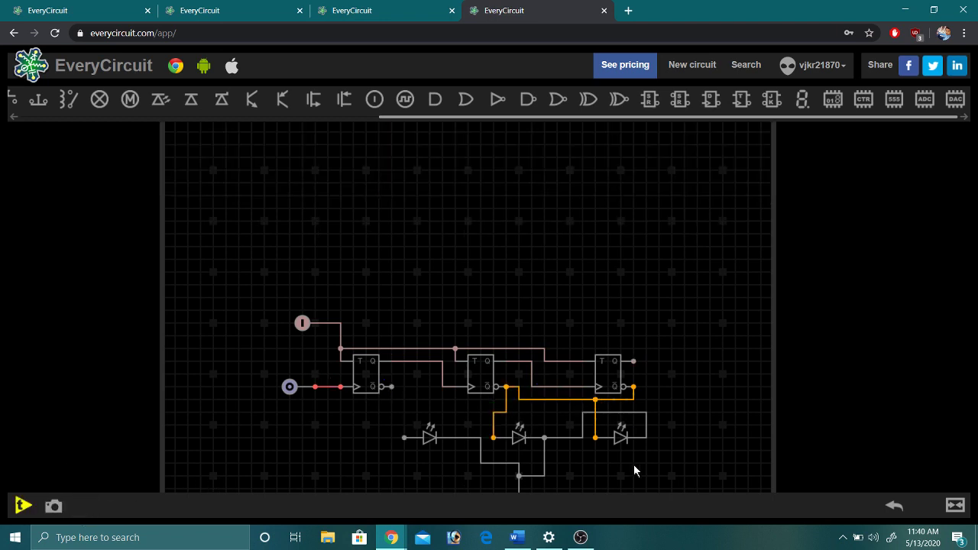
pyautogui.click(622, 405)
pyautogui.click(622, 401)
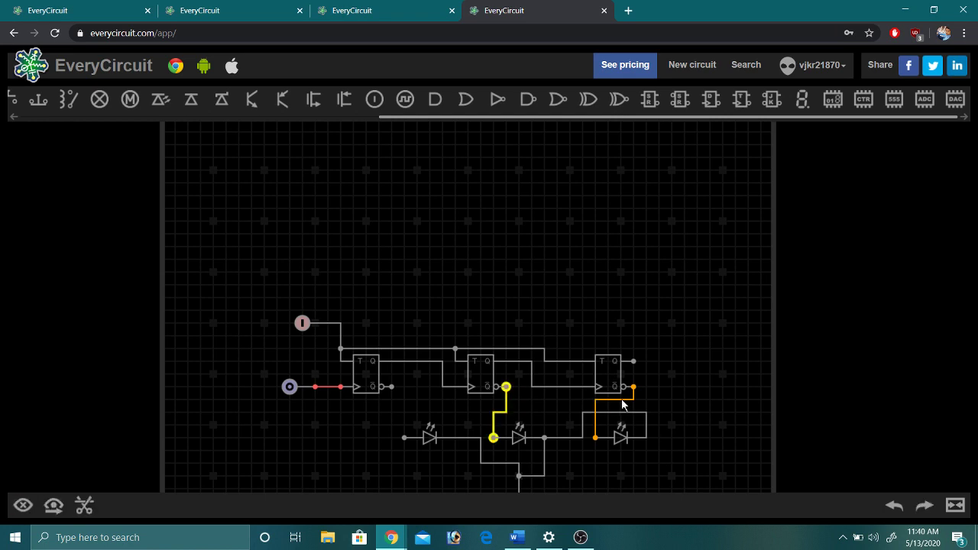
pyautogui.press('Delete')
# Step: Rewire the third flip-flop's inverted output from the third LED to the first LED, and connect the first flip-flop's inverted output to the third LED
pyautogui.click(628, 401)
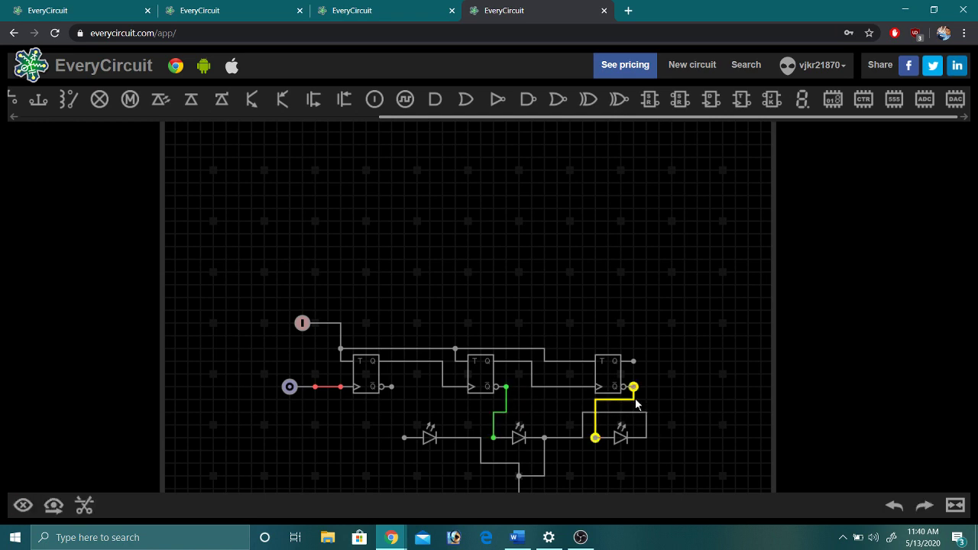
pyautogui.press('Delete')
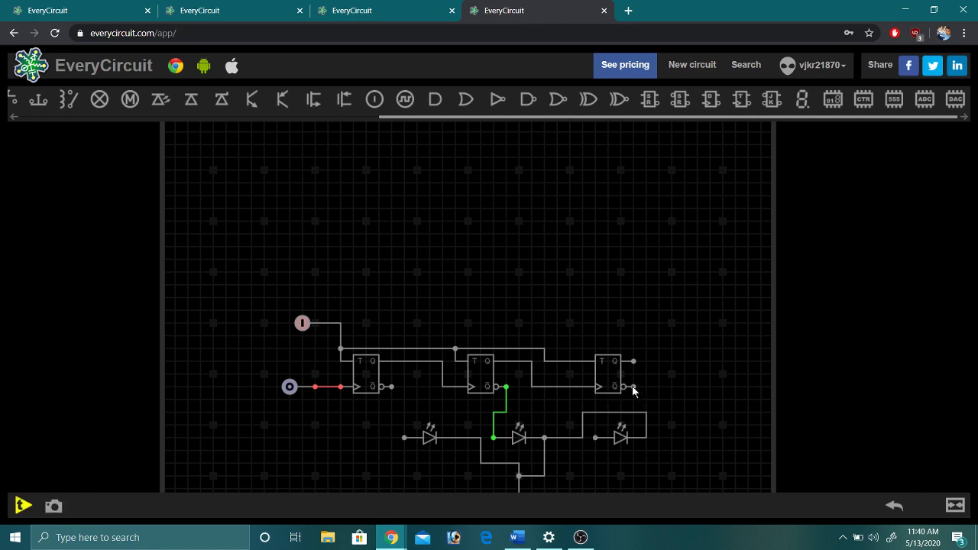
pyautogui.moveTo(634, 389); pyautogui.dragTo(404, 439)
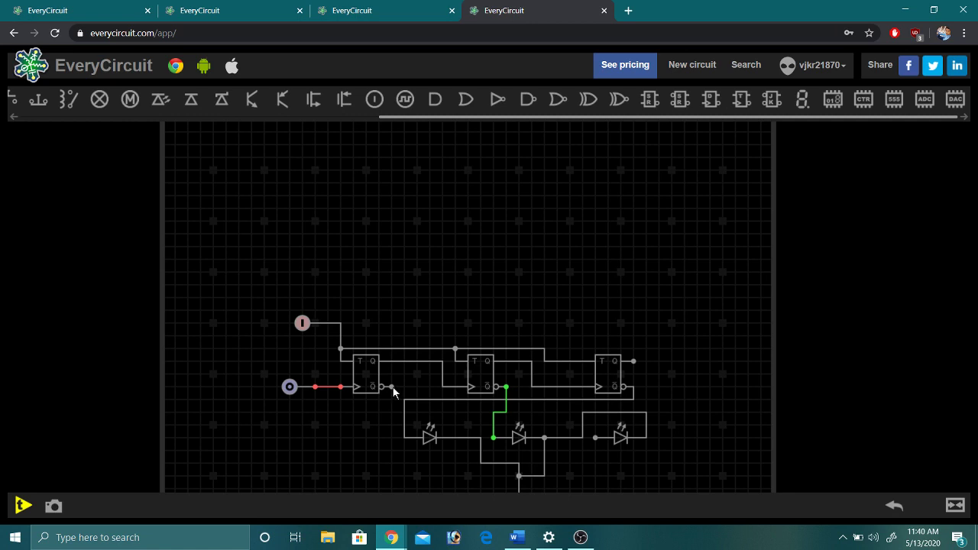
pyautogui.click(392, 388)
pyautogui.click(595, 437)
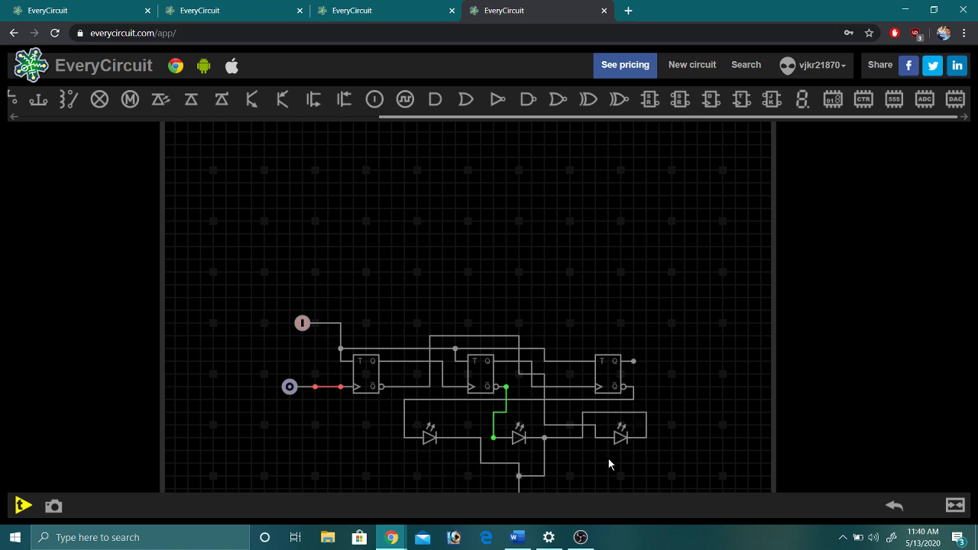
# Step: Run the simulation to watch the counting sequence on the three LEDs with their order reversed, and pause it
pyautogui.click(23, 505)
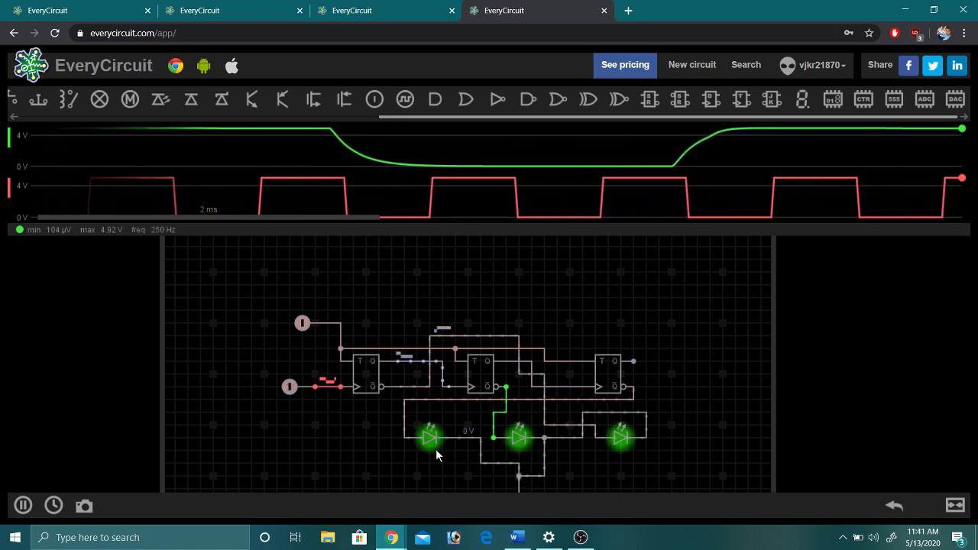
pyautogui.click(23, 505)
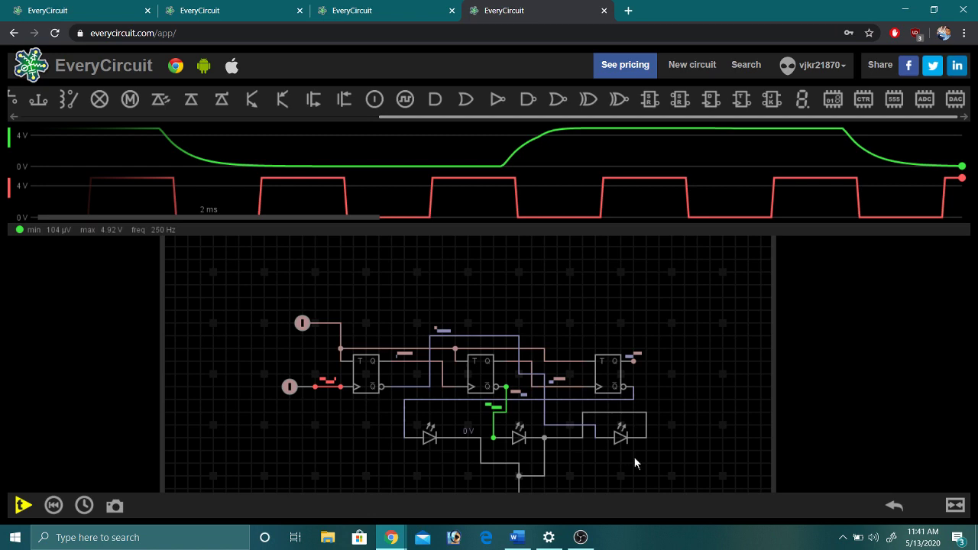
pyautogui.scroll(-2, 634, 456)
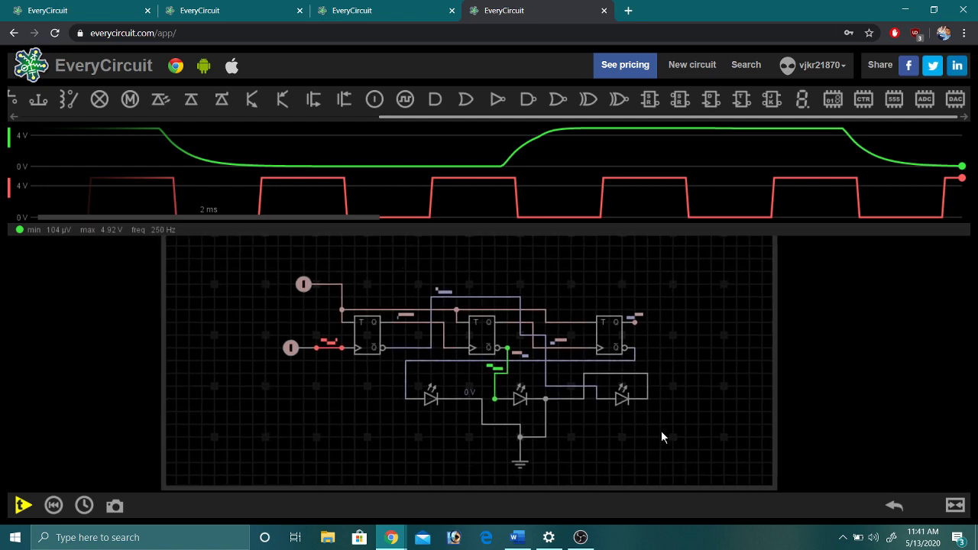